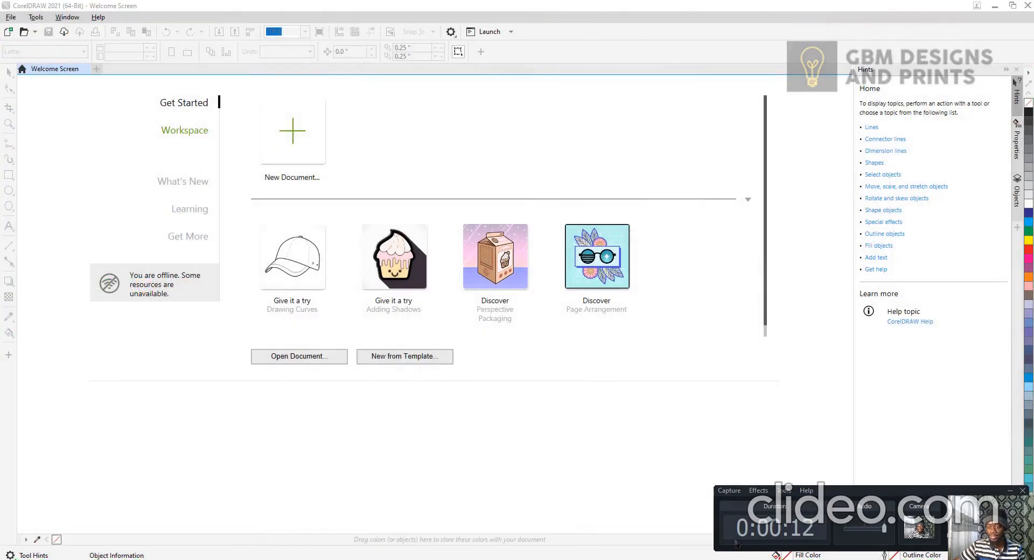
pyautogui.click(619, 494)
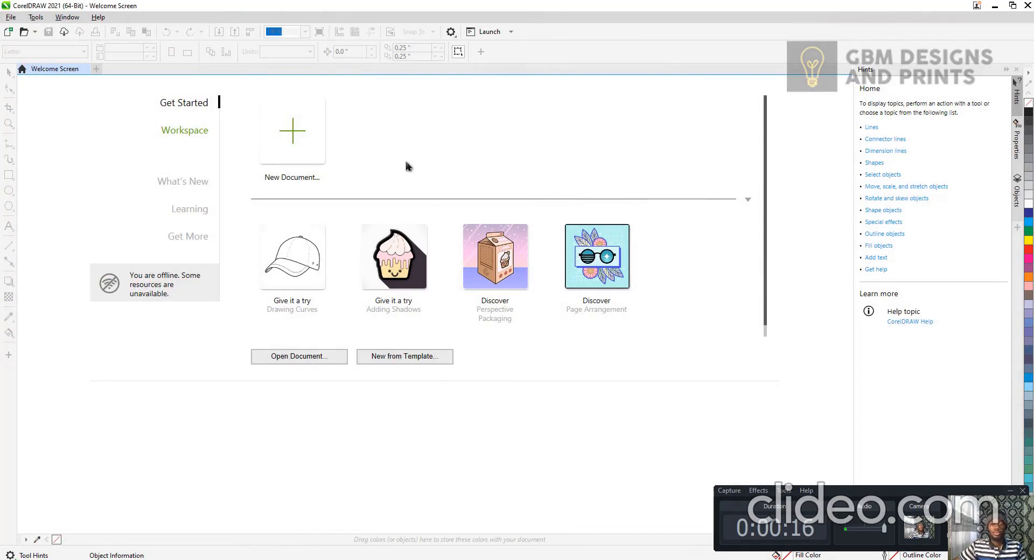
pyautogui.click(1010, 490)
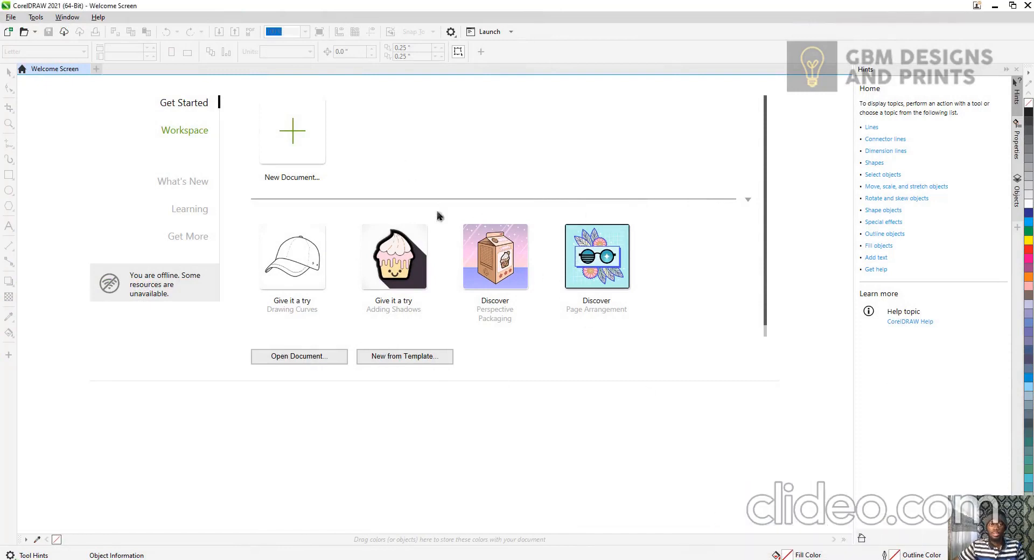
# Create a new document 1080 px wide and 1080 px high.
pyautogui.click(16, 21)
pyautogui.click(21, 27)
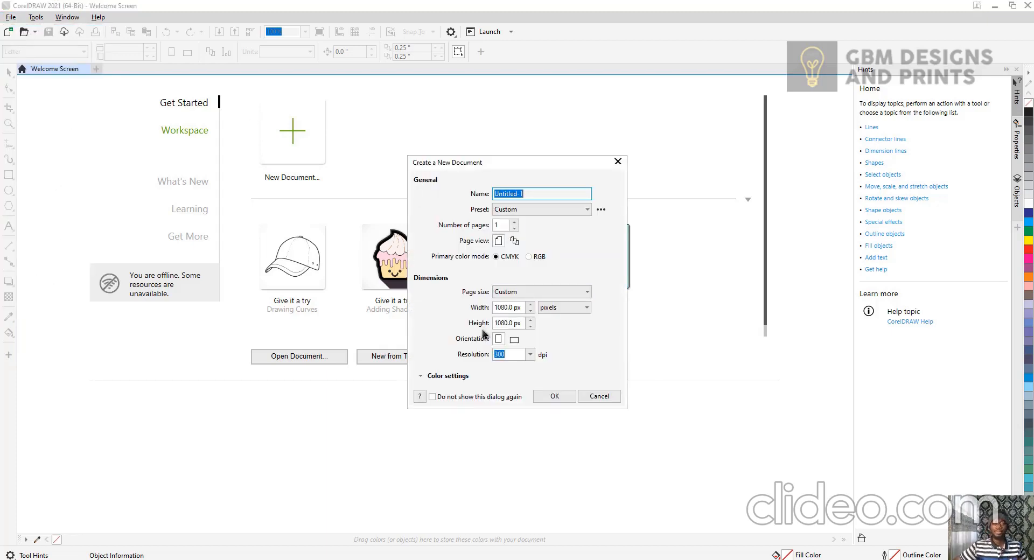
pyautogui.click(511, 307)
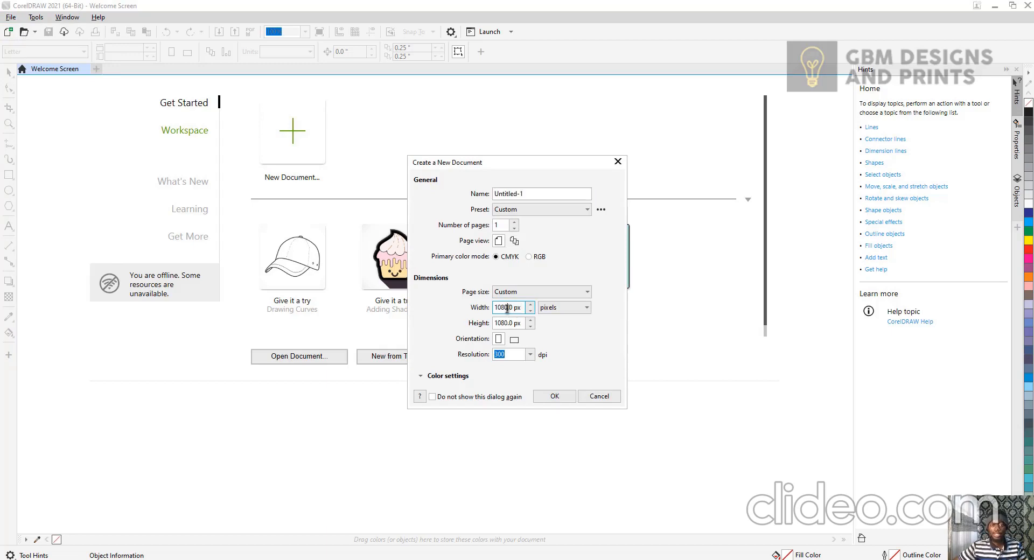
pyautogui.click(510, 322)
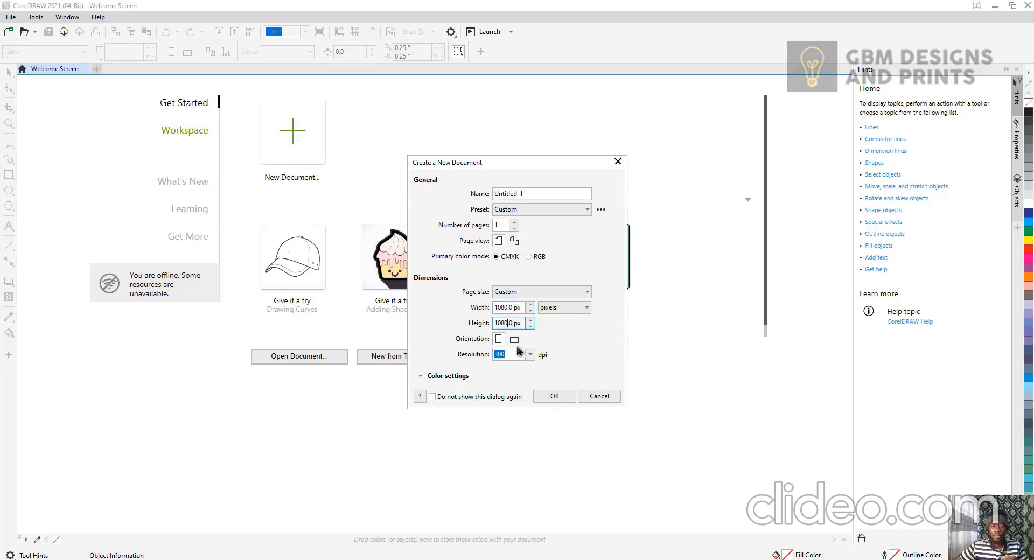
pyautogui.click(555, 396)
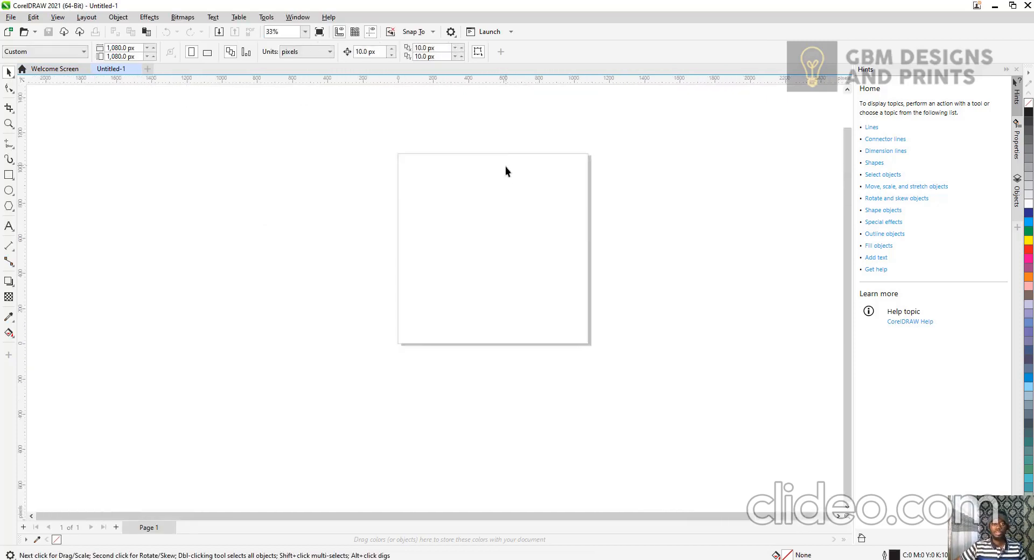
# Create a rectangle frame matching the page size with the Rectangle tool, then deselect it.
pyautogui.click(305, 31)
pyautogui.click(299, 43)
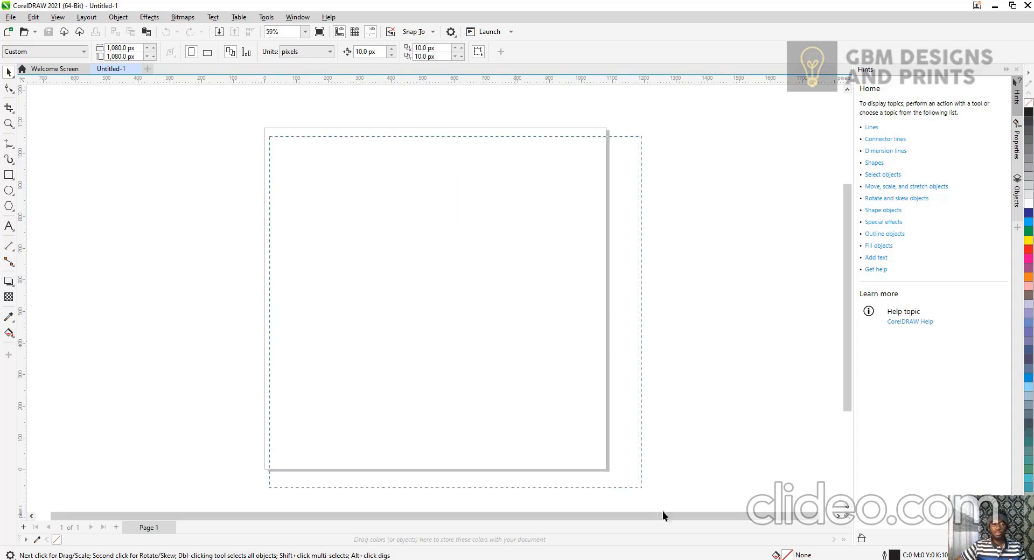
pyautogui.scroll(-1, 423, 227)
pyautogui.scroll(-1, 300, 145)
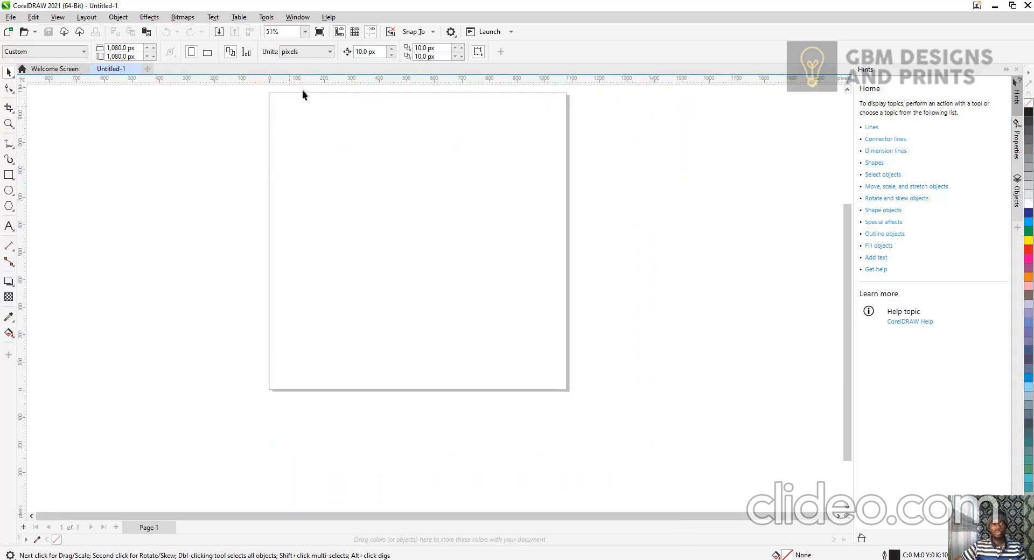
pyautogui.click(305, 31)
pyautogui.click(291, 45)
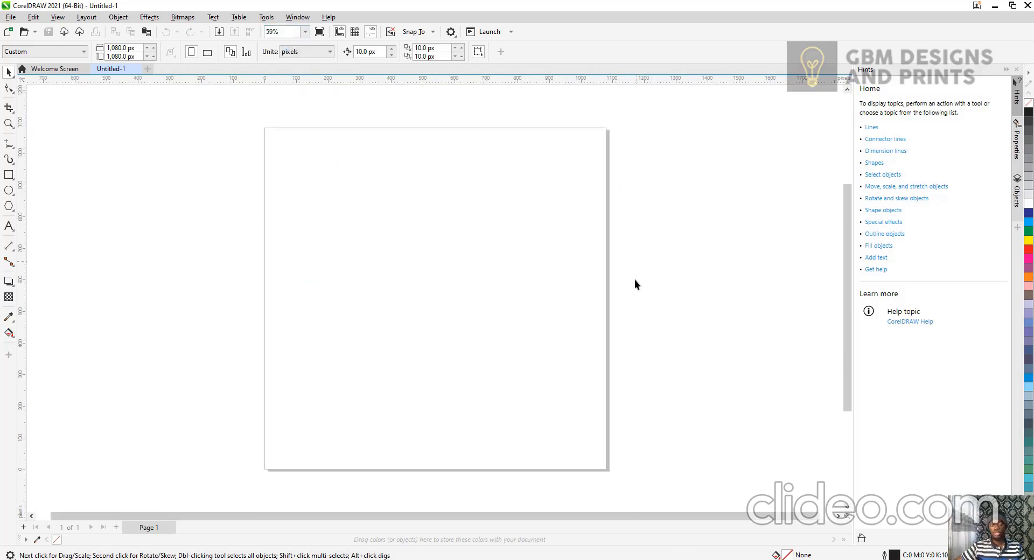
pyautogui.doubleClick(6, 176)
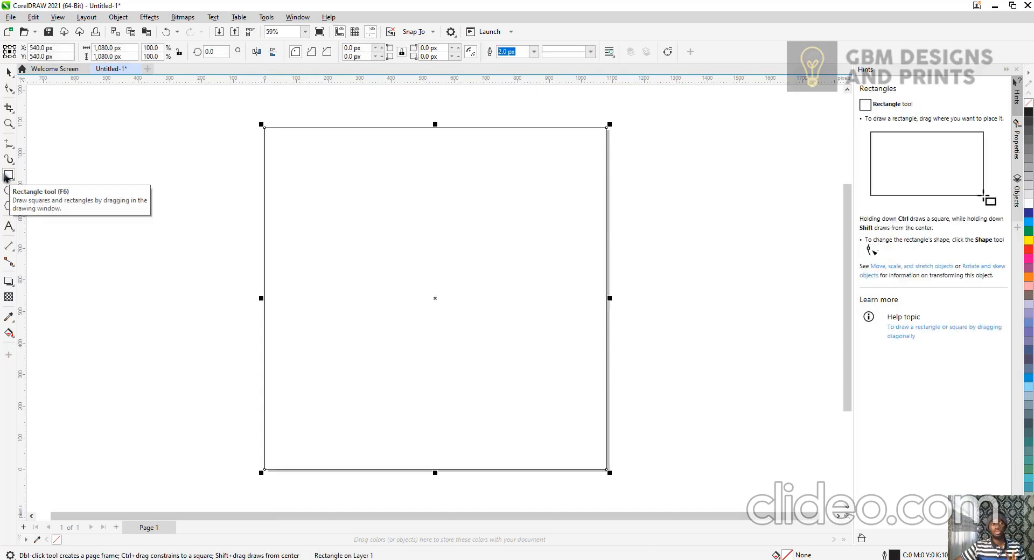
pyautogui.click(8, 72)
pyautogui.click(166, 147)
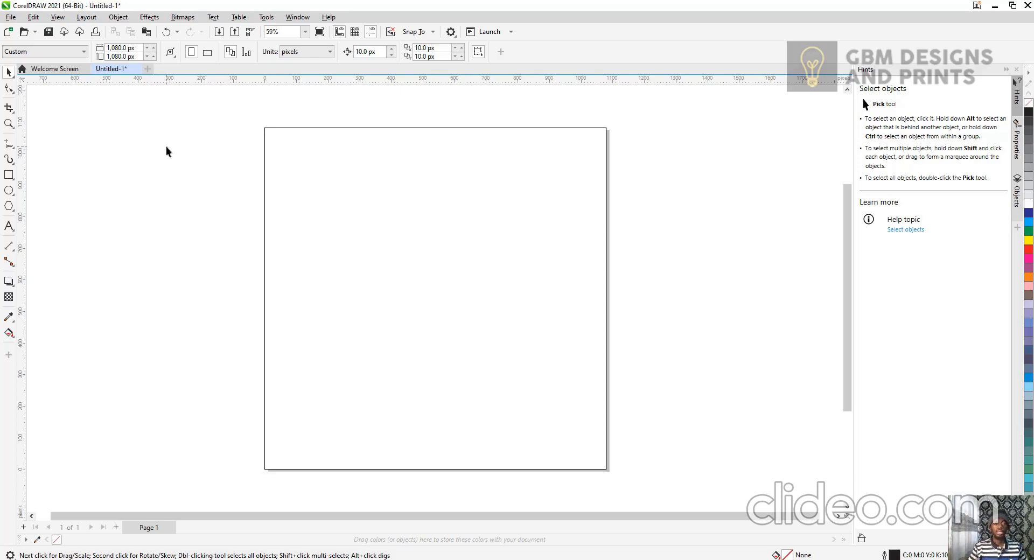
pyautogui.hotkey('ctrl', 'i')
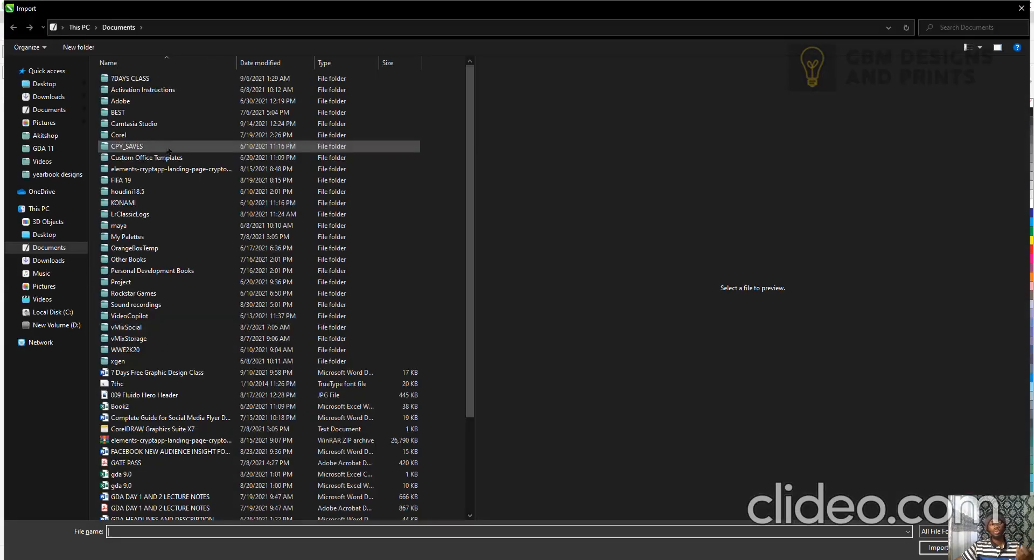
pyautogui.click(43, 162)
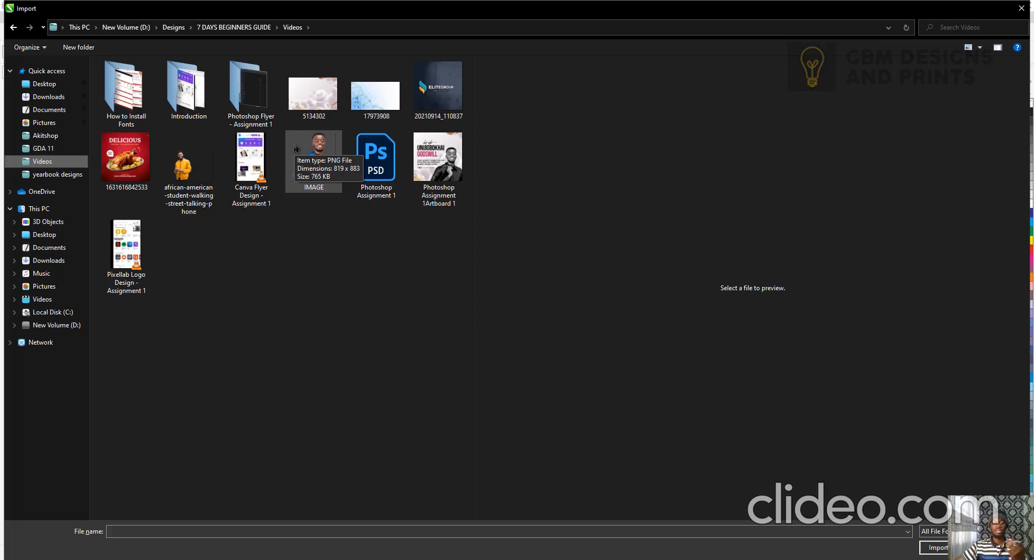
pyautogui.click(361, 108)
pyautogui.doubleClick(360, 108)
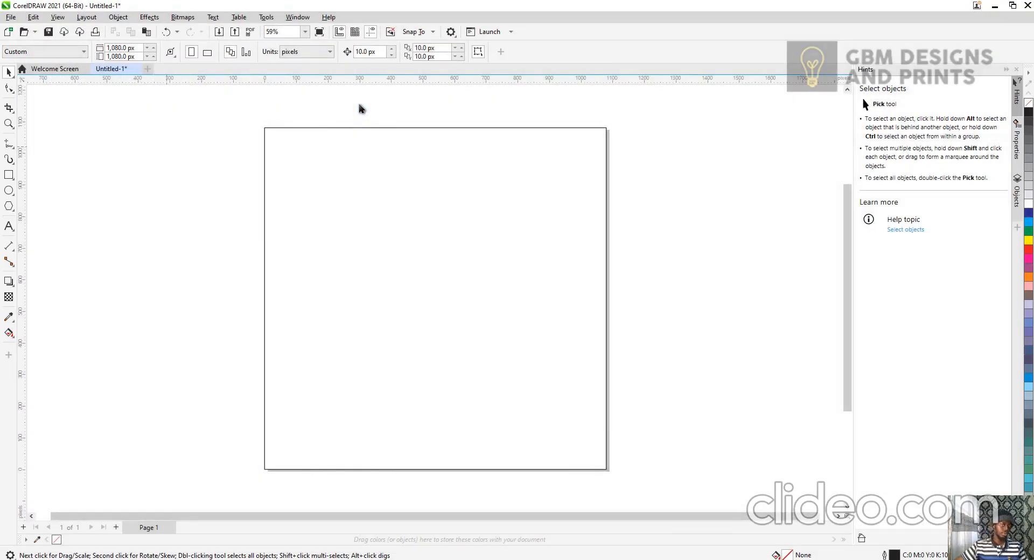
pyautogui.click(301, 187)
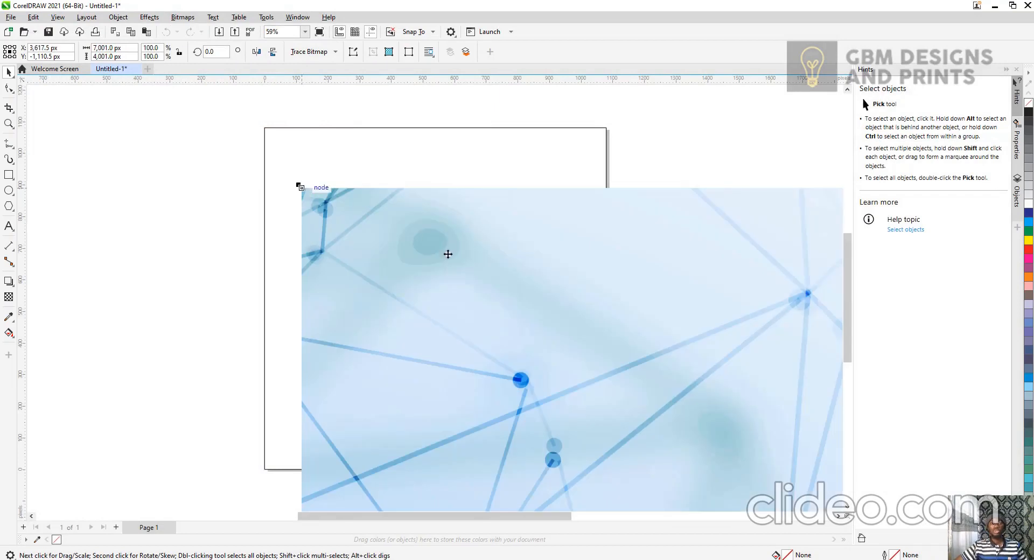
pyautogui.scroll(-1, 448, 254)
pyautogui.press('Delete')
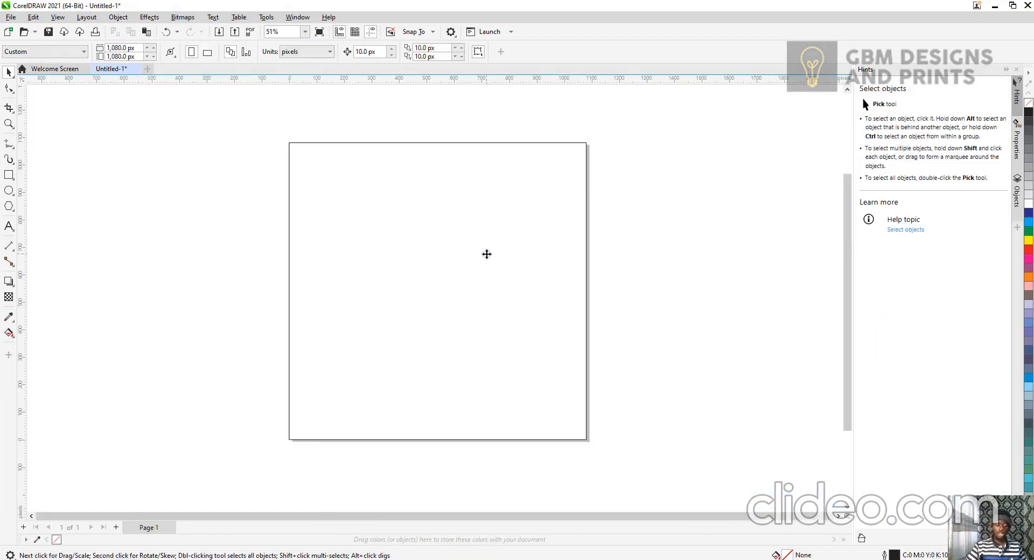
# Import the image 17973908 from the Videos folder and place it on the canvas.
pyautogui.hotkey('ctrl', 'i')
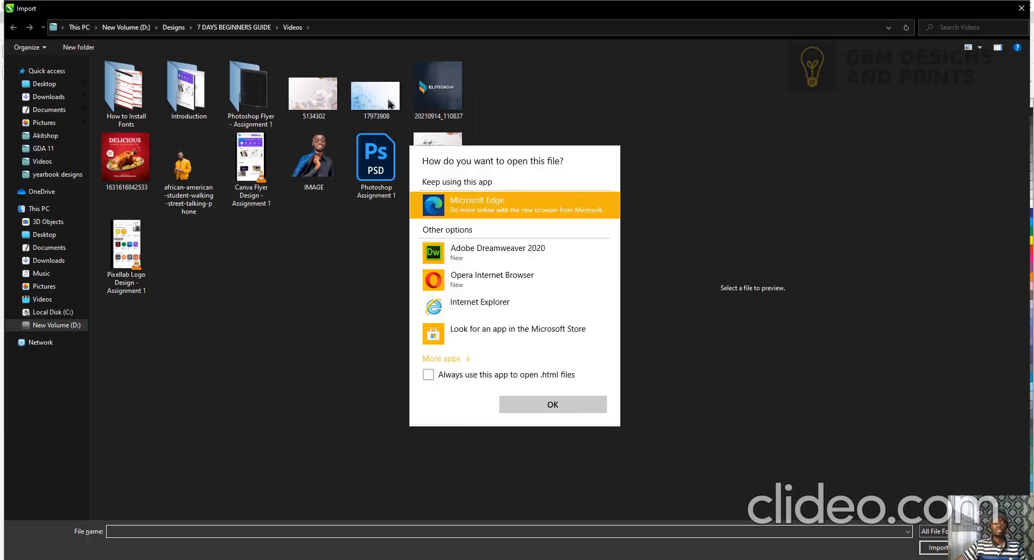
pyautogui.click(391, 103)
pyautogui.doubleClick(391, 103)
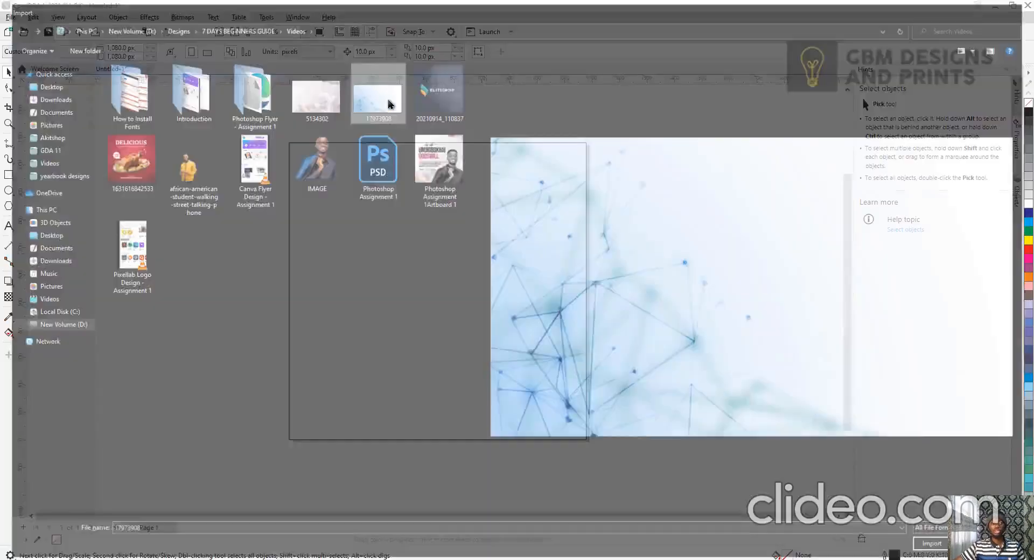
pyautogui.click(282, 118)
pyautogui.scroll(-8, 482, 189)
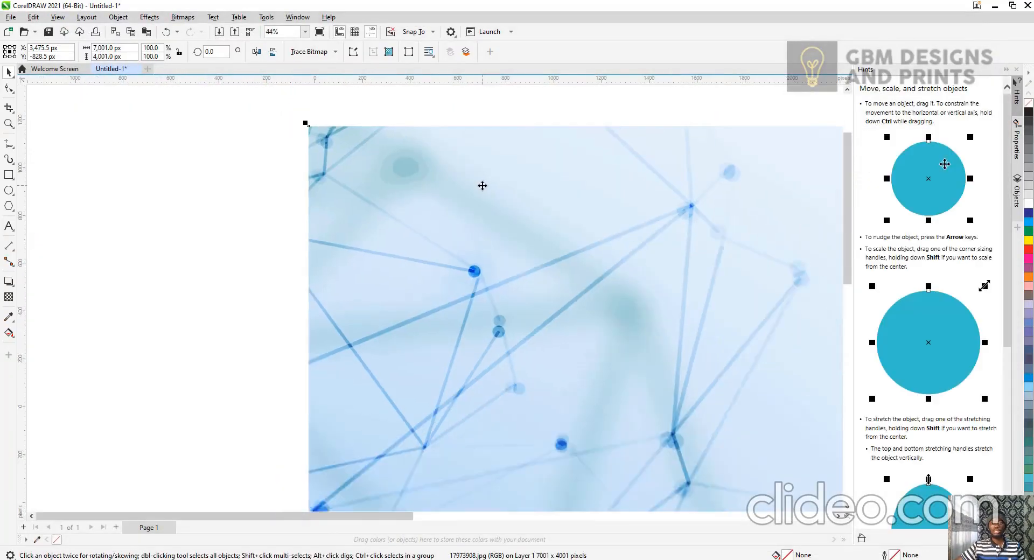
# Scale the imported image down to about 34% and move it beside the page frame.
pyautogui.moveTo(605, 232); pyautogui.dragTo(378, 199)
pyautogui.moveTo(444, 148); pyautogui.dragTo(431, 155)
pyautogui.moveTo(405, 172); pyautogui.dragTo(423, 162)
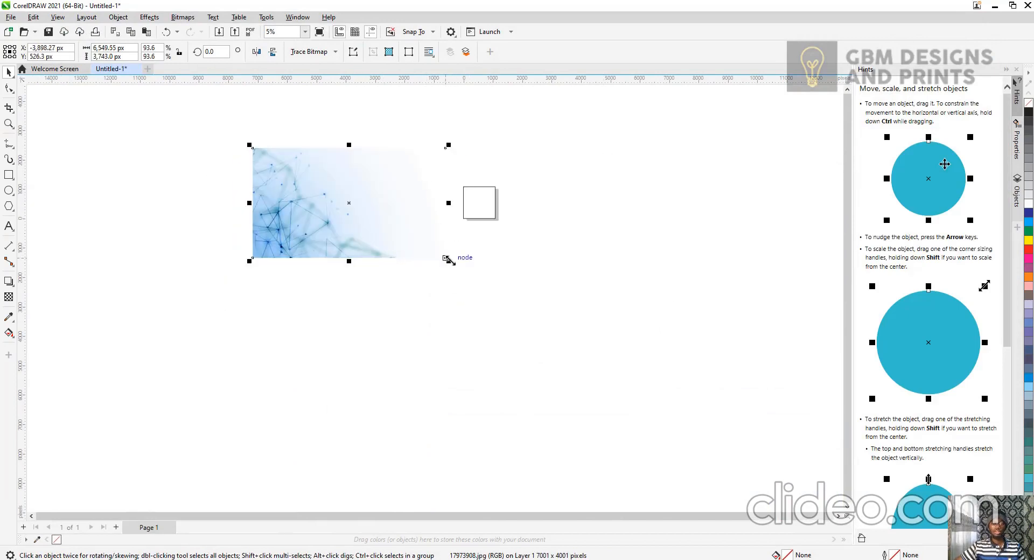
pyautogui.moveTo(452, 260); pyautogui.dragTo(434, 246)
pyautogui.moveTo(394, 213); pyautogui.dragTo(436, 209)
pyautogui.scroll(2, 433, 202)
pyautogui.scroll(2, 431, 202)
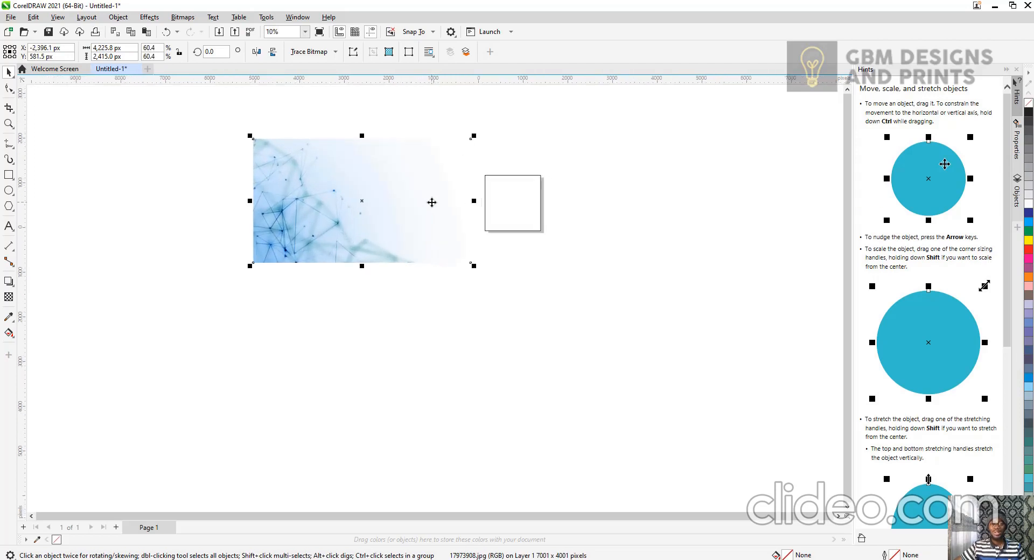
pyautogui.moveTo(478, 137); pyautogui.dragTo(437, 158)
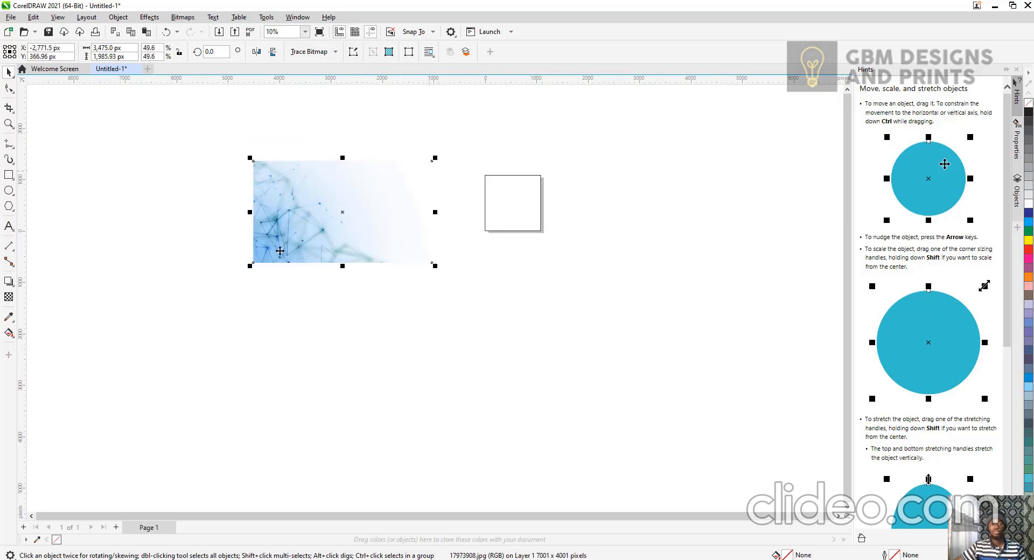
pyautogui.moveTo(280, 250); pyautogui.dragTo(322, 242)
pyautogui.scroll(1, 398, 199)
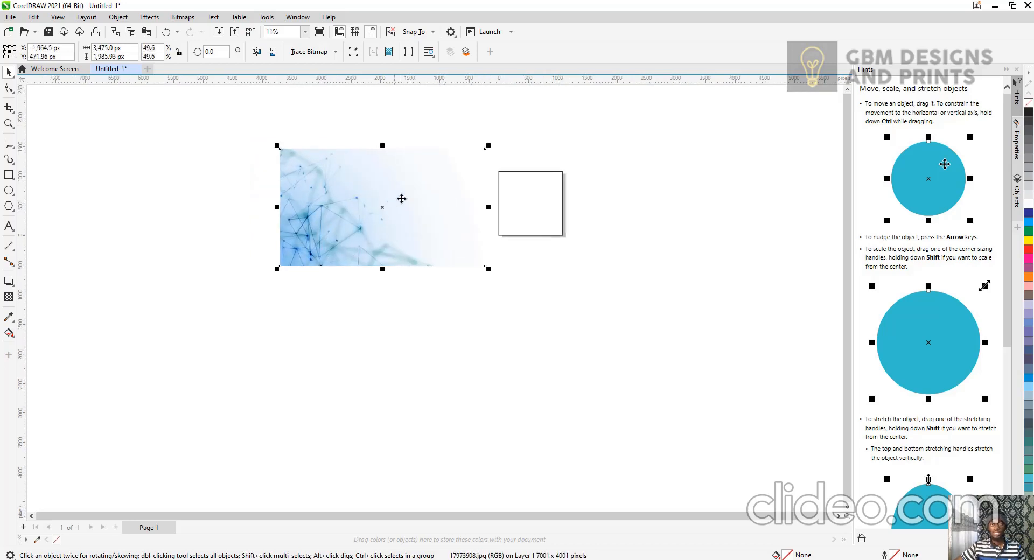
pyautogui.moveTo(487, 146); pyautogui.dragTo(431, 190)
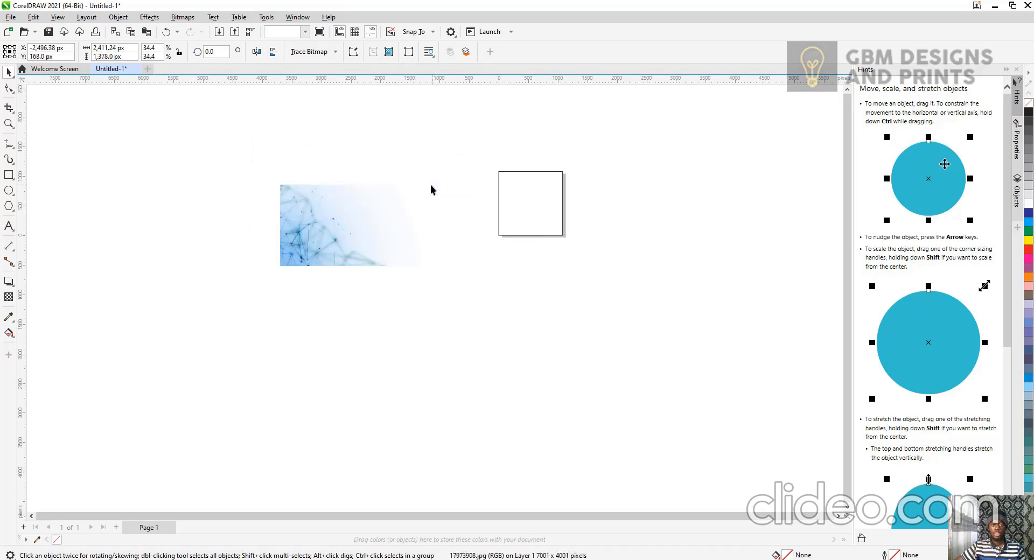
pyautogui.moveTo(368, 225); pyautogui.dragTo(426, 212)
pyautogui.click(425, 196)
pyautogui.rightClick(425, 196)
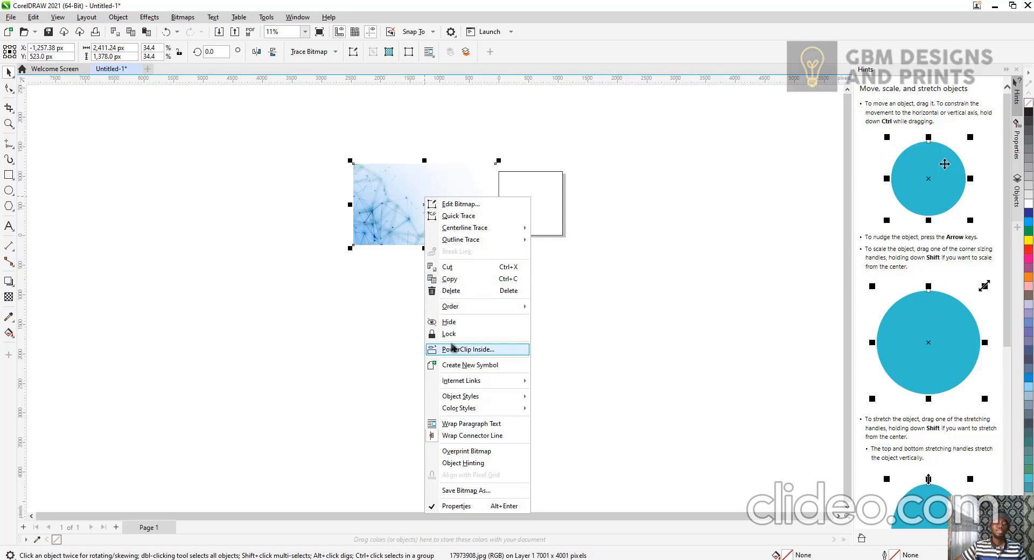
pyautogui.click(388, 173)
pyautogui.rightClick(388, 173)
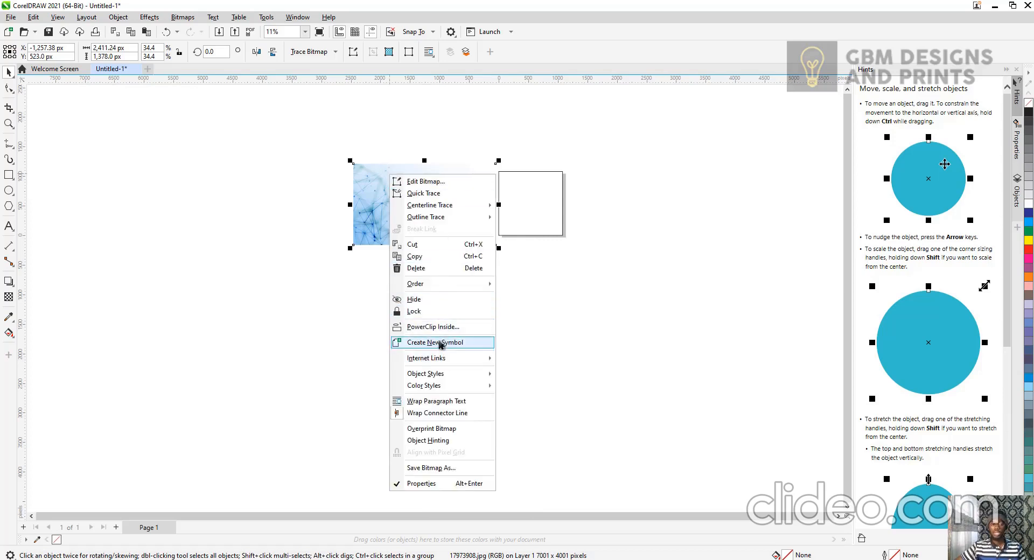
pyautogui.click(272, 178)
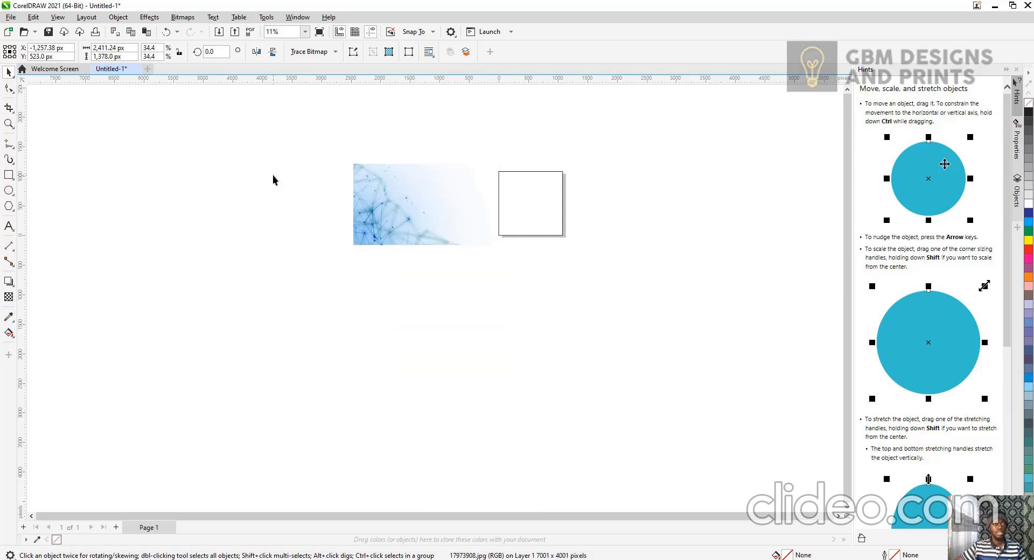
pyautogui.click(273, 177)
pyautogui.click(392, 167)
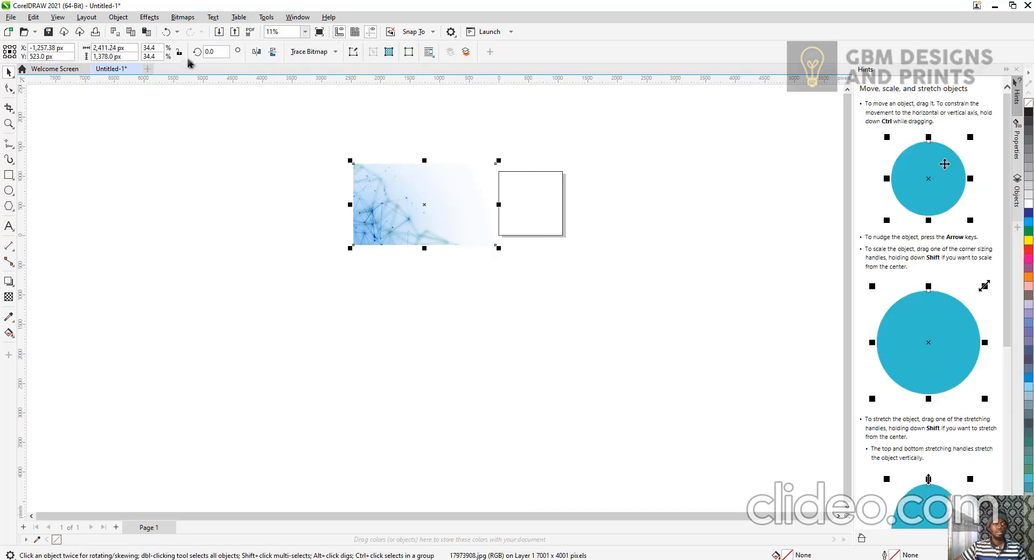
# Try to place the image inside the page frame with PowerClip, and reselect the image.
pyautogui.click(119, 17)
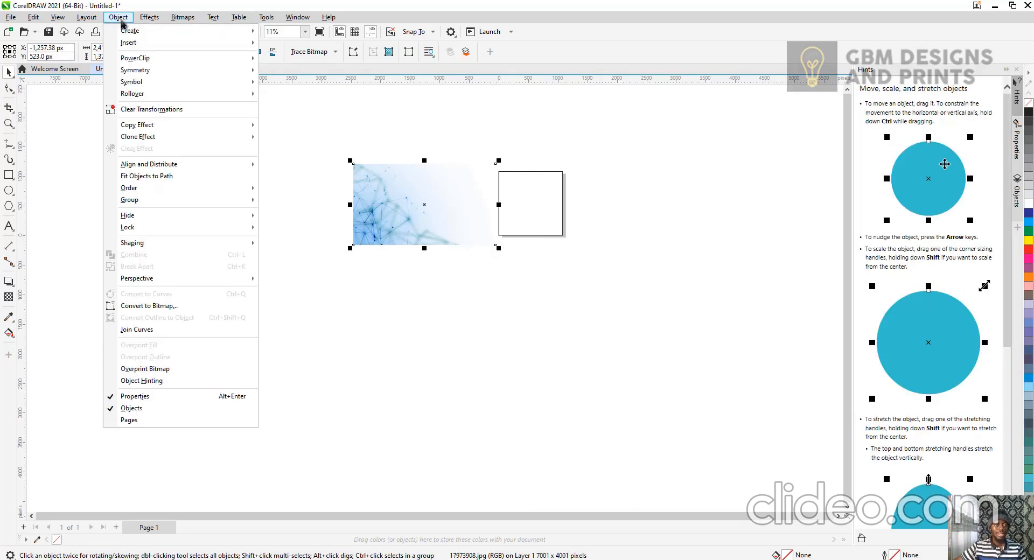
pyautogui.moveTo(146, 59)
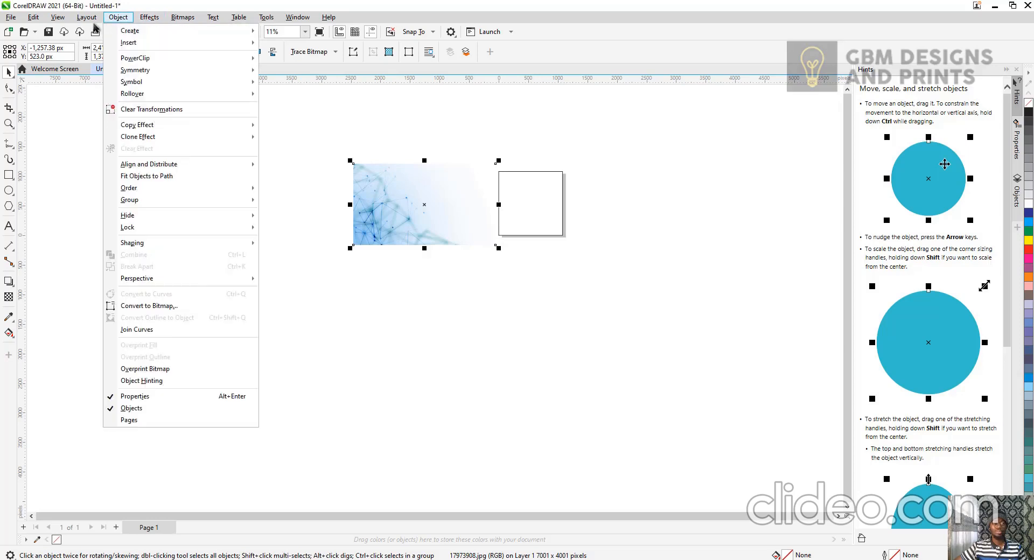
pyautogui.moveTo(138, 23)
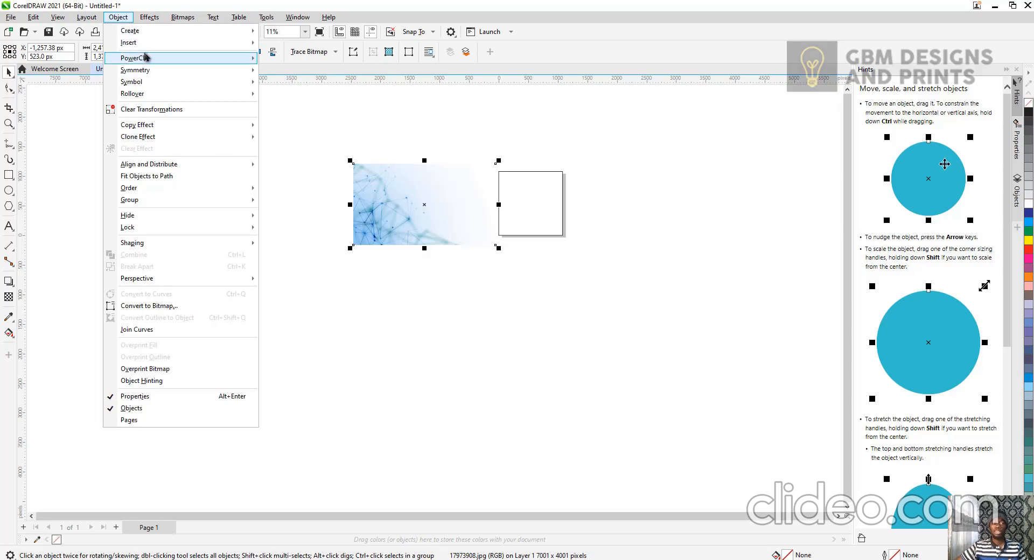
pyautogui.click(128, 19)
pyautogui.click(128, 20)
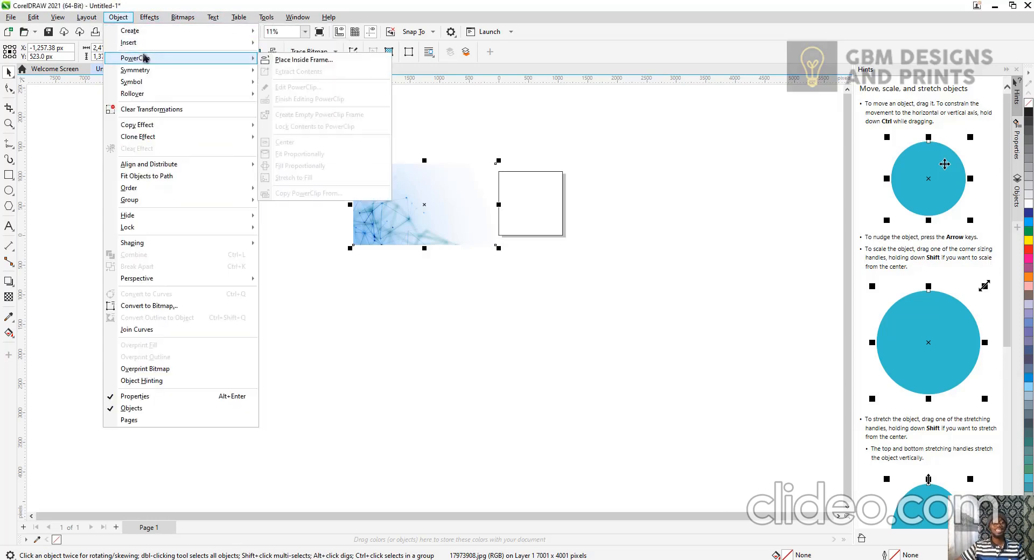
pyautogui.click(278, 61)
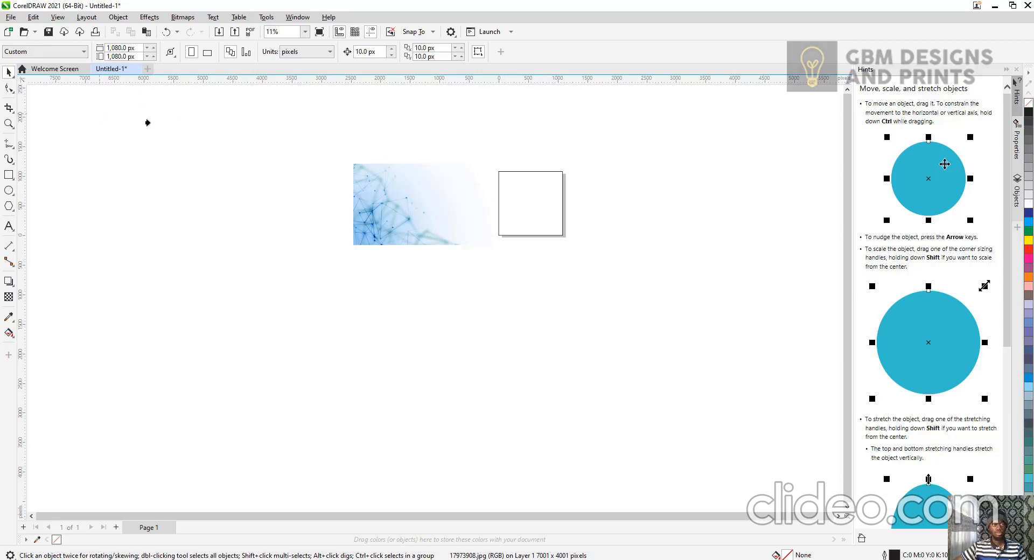
pyautogui.click(147, 123)
pyautogui.click(555, 321)
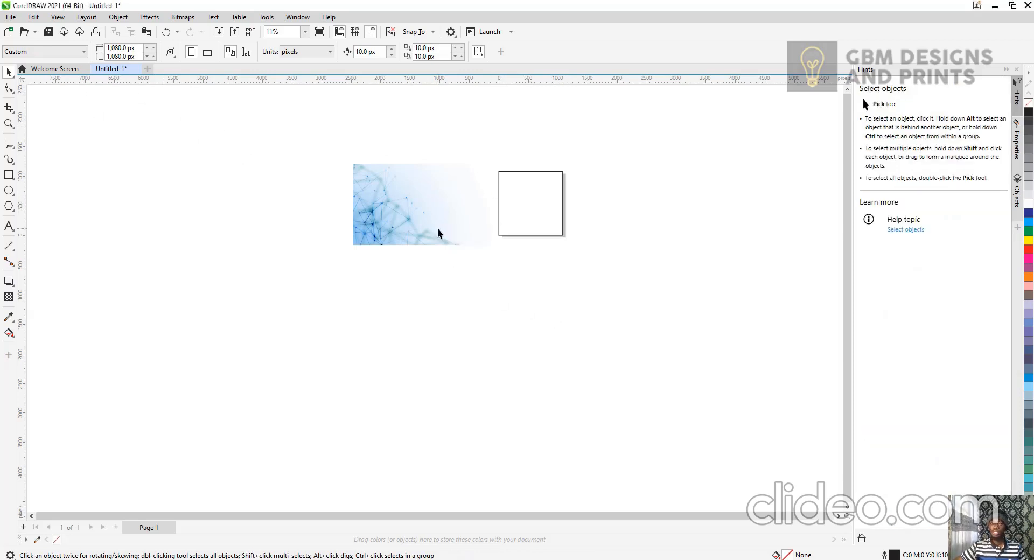
pyautogui.moveTo(437, 233); pyautogui.dragTo(431, 209)
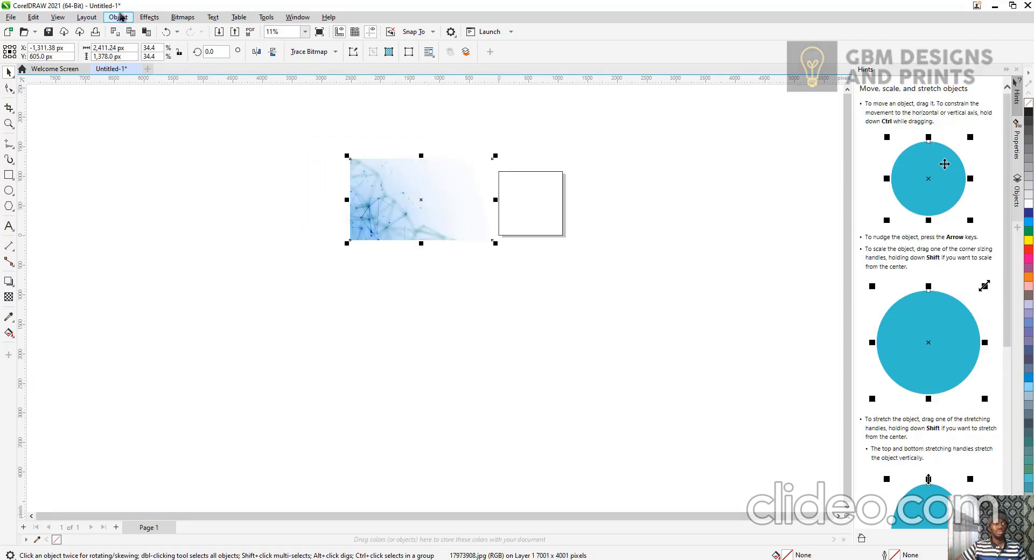
# Place the imported image inside the page-sized frame with PowerClip.
pyautogui.click(120, 17)
pyautogui.moveTo(243, 62)
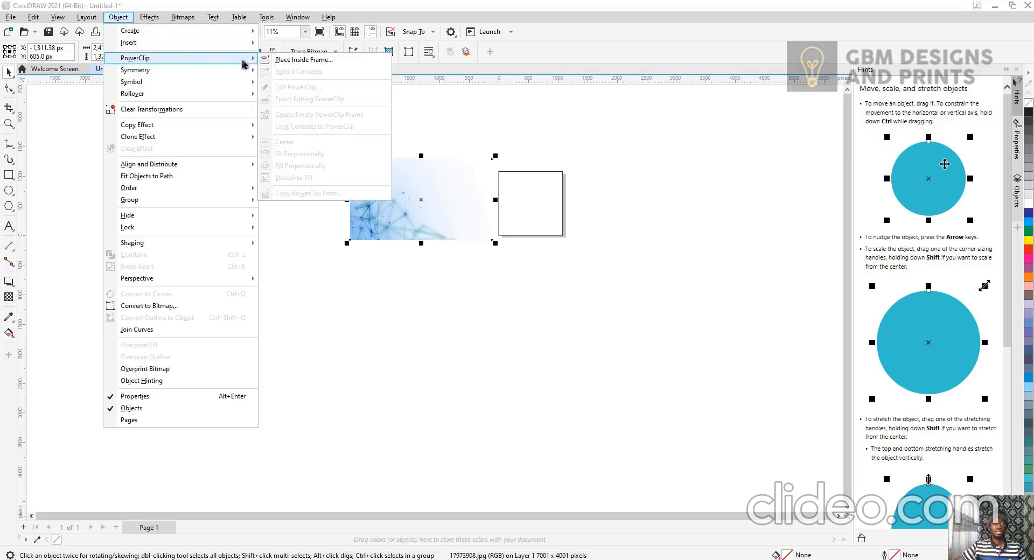
pyautogui.click(299, 61)
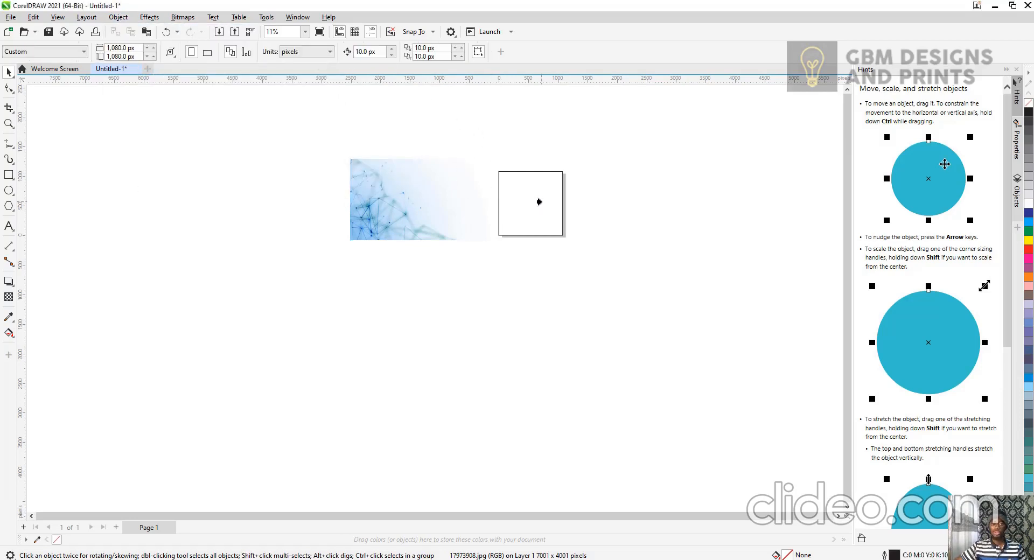
pyautogui.click(539, 202)
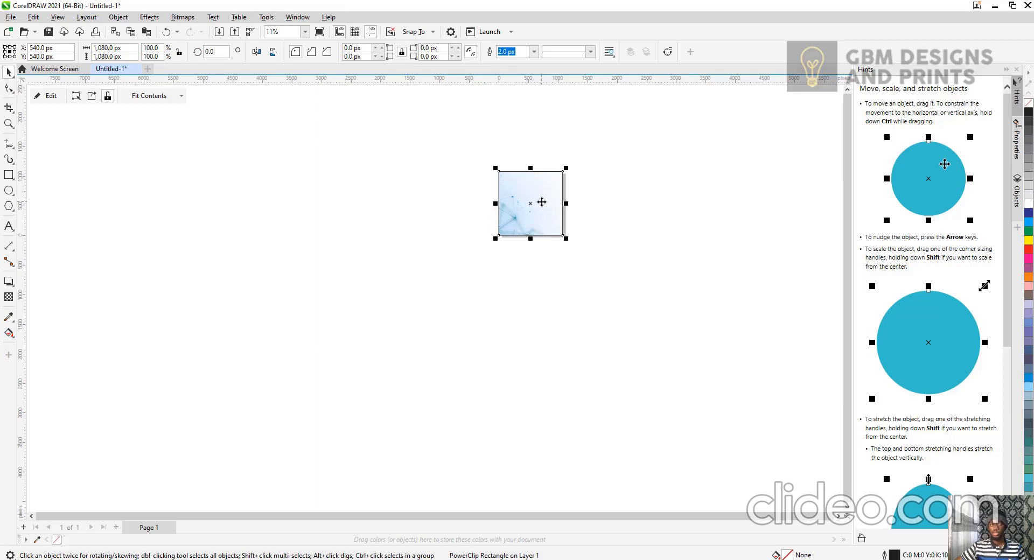
# Edit the PowerClip contents, scaling the image to about 26% and repositioning it over the frame.
pyautogui.click(305, 31)
pyautogui.click(294, 49)
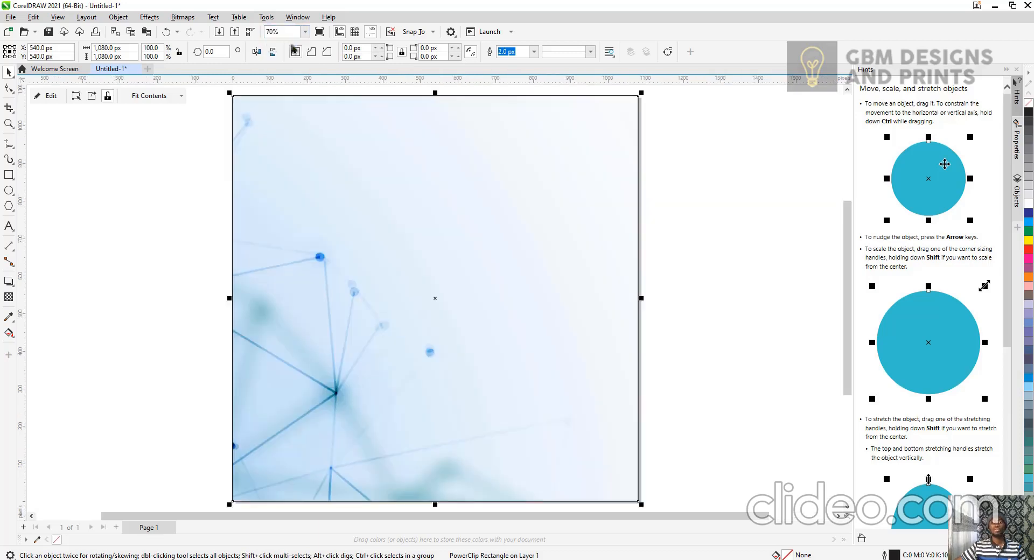
pyautogui.scroll(-1, 557, 199)
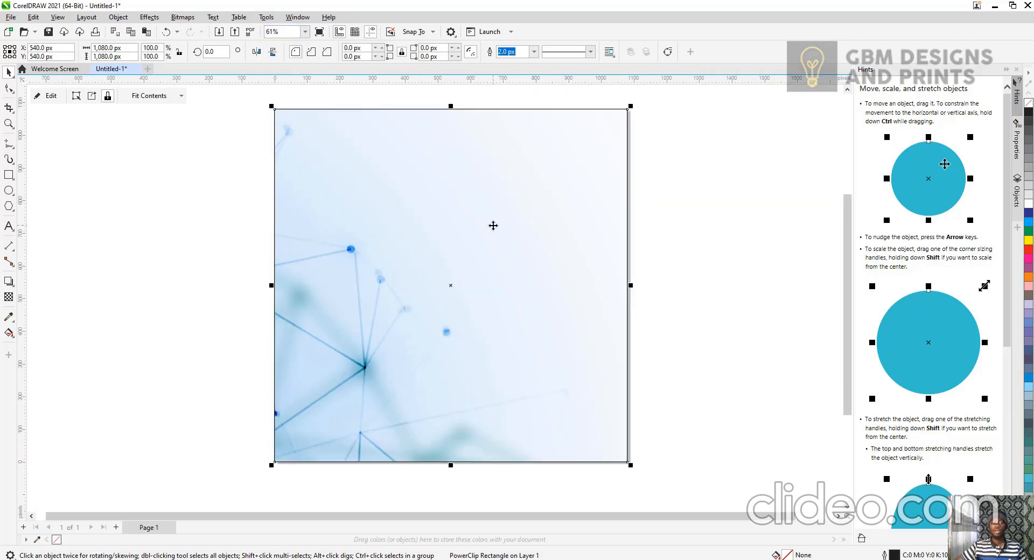
pyautogui.scroll(-1, 472, 218)
pyautogui.click(709, 185)
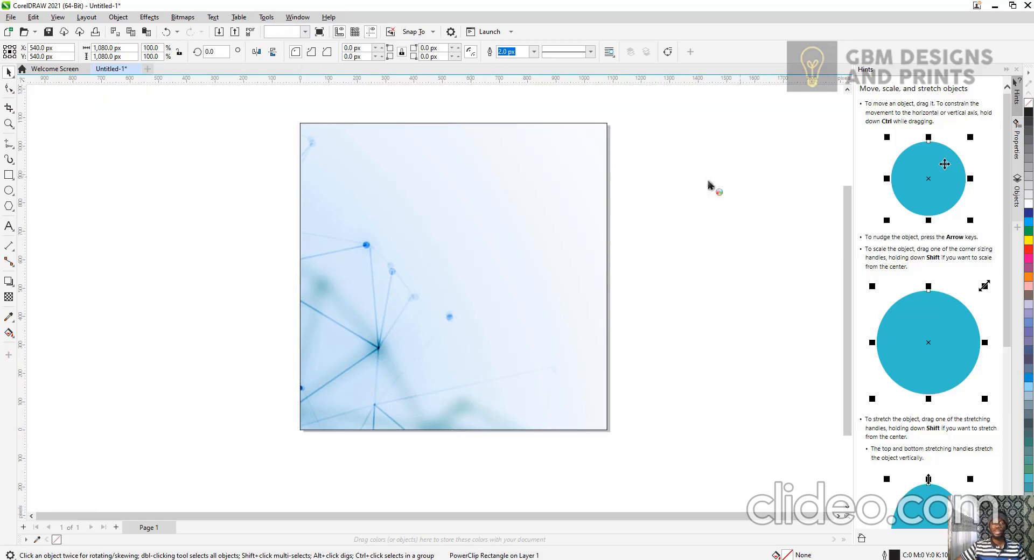
pyautogui.doubleClick(464, 235)
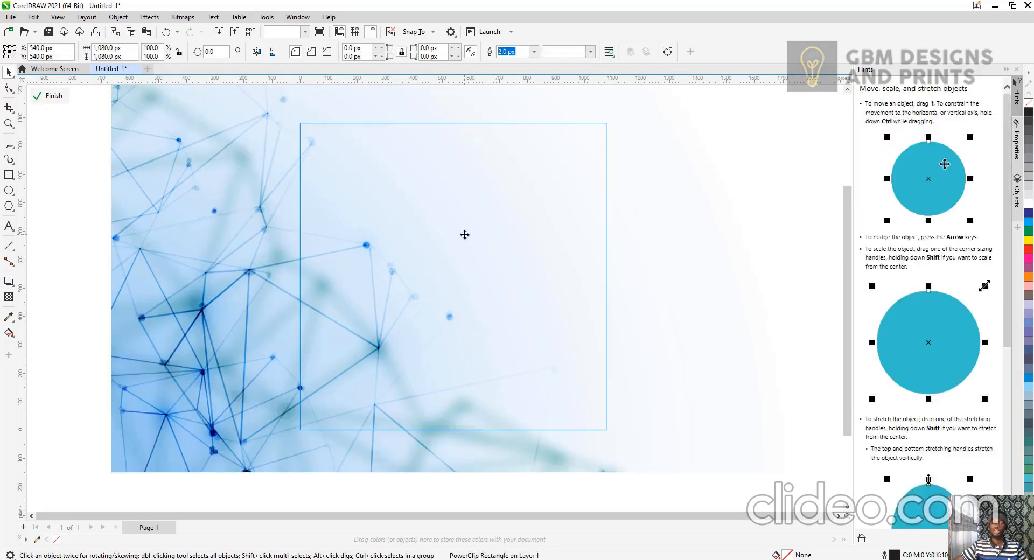
pyautogui.scroll(-1, 467, 220)
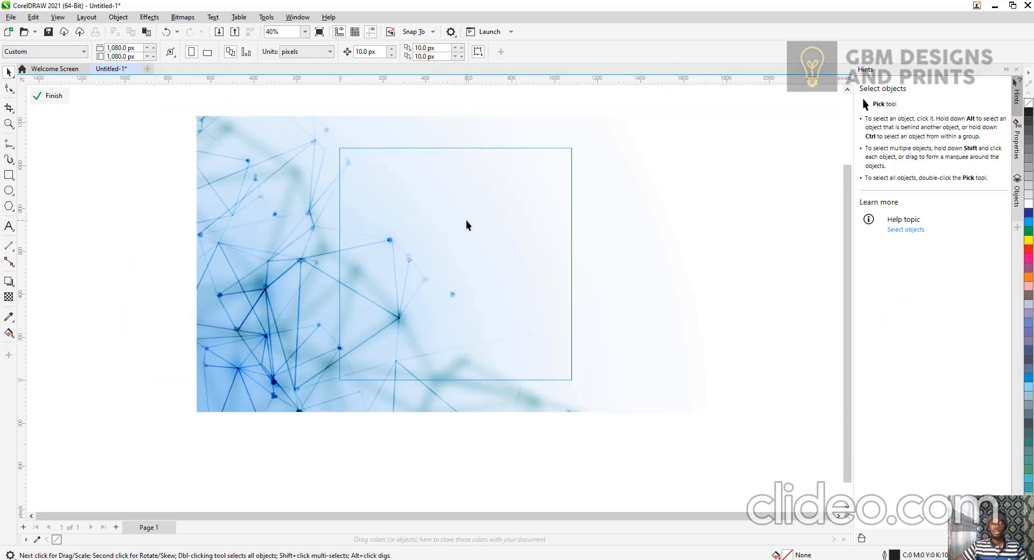
pyautogui.click(466, 221)
pyautogui.moveTo(718, 114); pyautogui.dragTo(584, 186)
pyautogui.moveTo(466, 232); pyautogui.dragTo(571, 189)
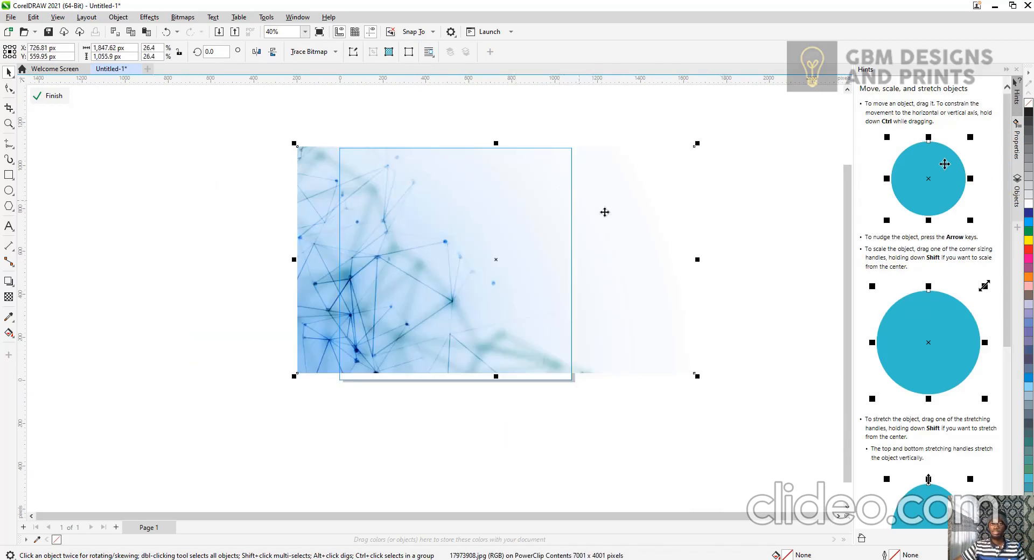
# Enlarge the image inside the PowerClip to about 27.5% and nudge it left to cover the frame.
pyautogui.click(696, 376)
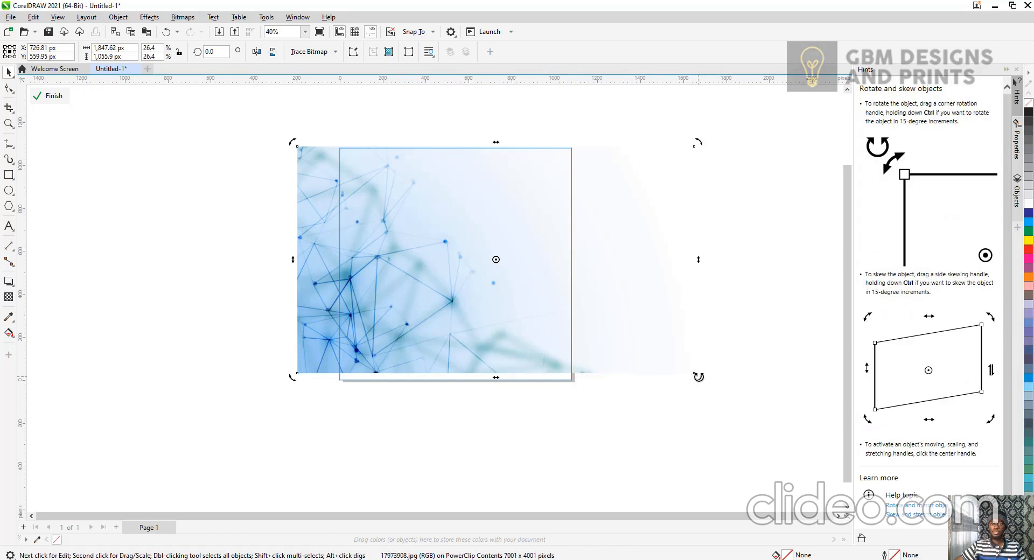
pyautogui.click(696, 376)
pyautogui.moveTo(697, 376); pyautogui.dragTo(714, 385)
pyautogui.moveTo(568, 300); pyautogui.dragTo(557, 294)
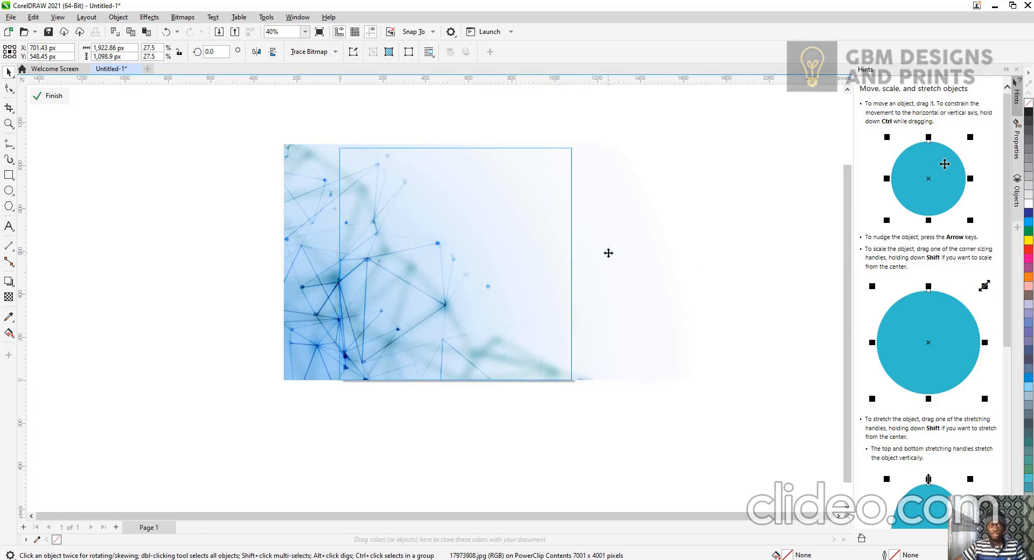
pyautogui.press('Left')
pyautogui.click(196, 218)
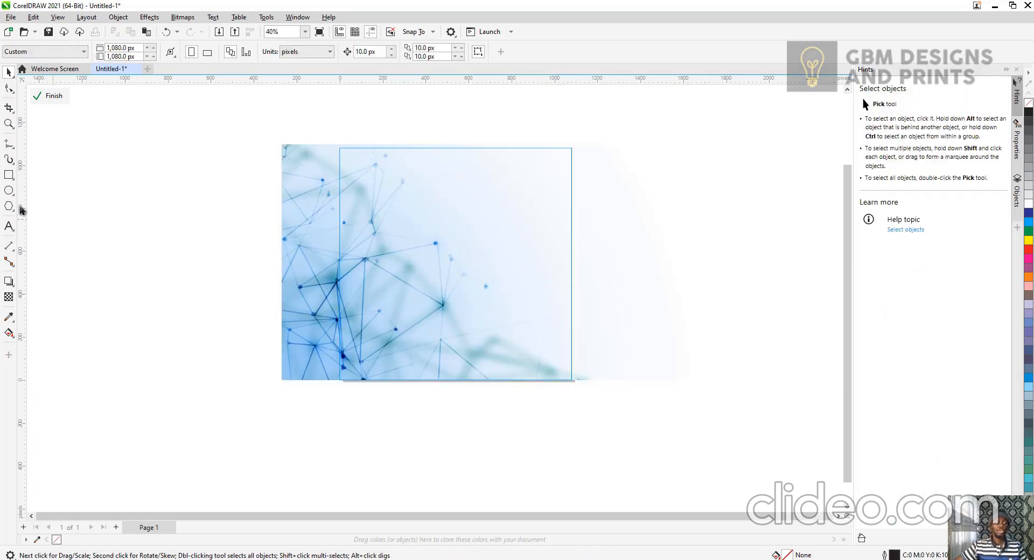
# Draw a tall rectangle about 462 × 1256 px on the right side of the frame and fill it dark blue.
pyautogui.click(8, 176)
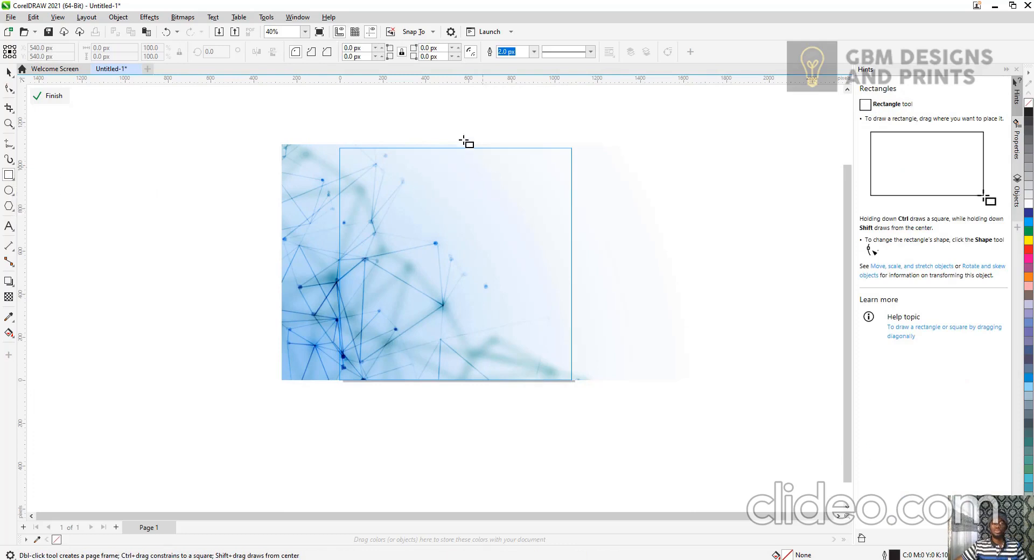
pyautogui.moveTo(466, 122); pyautogui.dragTo(565, 392)
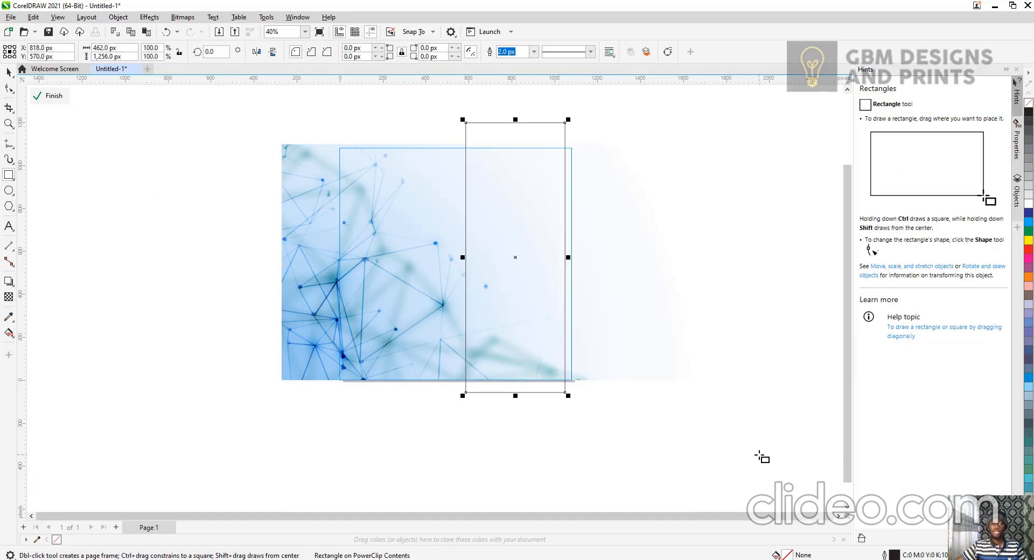
pyautogui.click(1030, 216)
pyautogui.click(1030, 222)
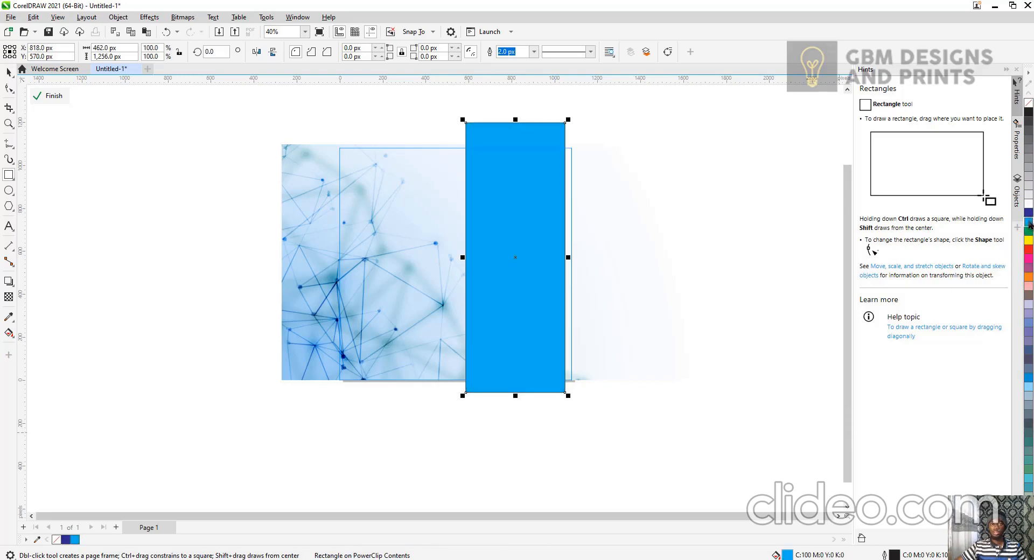
pyautogui.click(1029, 214)
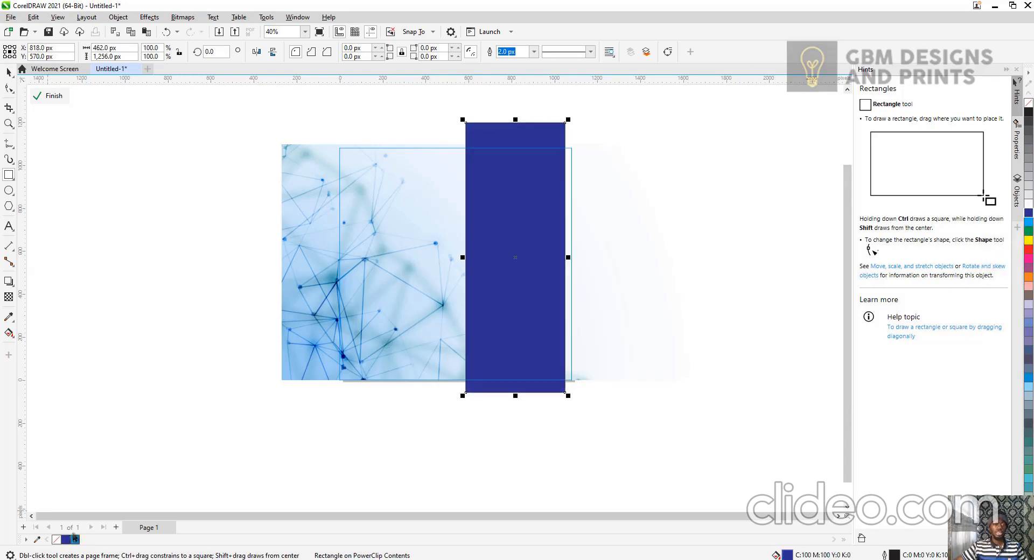
# Remove the outline from the dark blue rectangle.
pyautogui.click(8, 73)
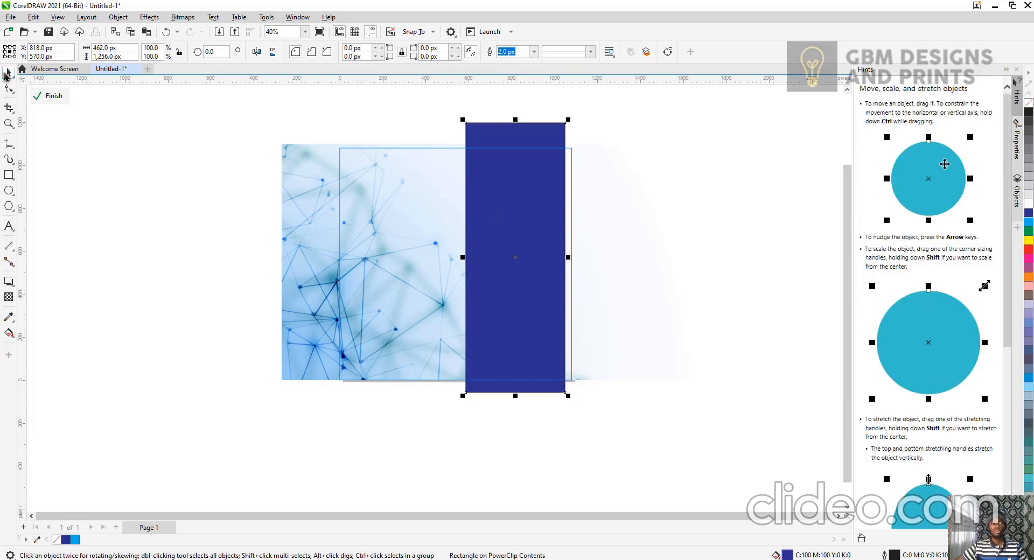
pyautogui.scroll(5, 468, 236)
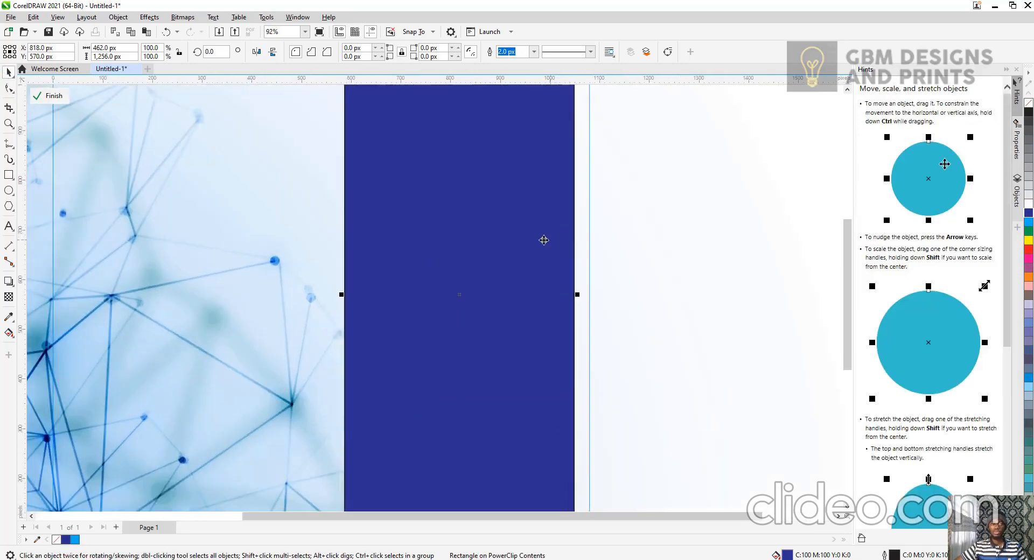
pyautogui.scroll(7, 398, 286)
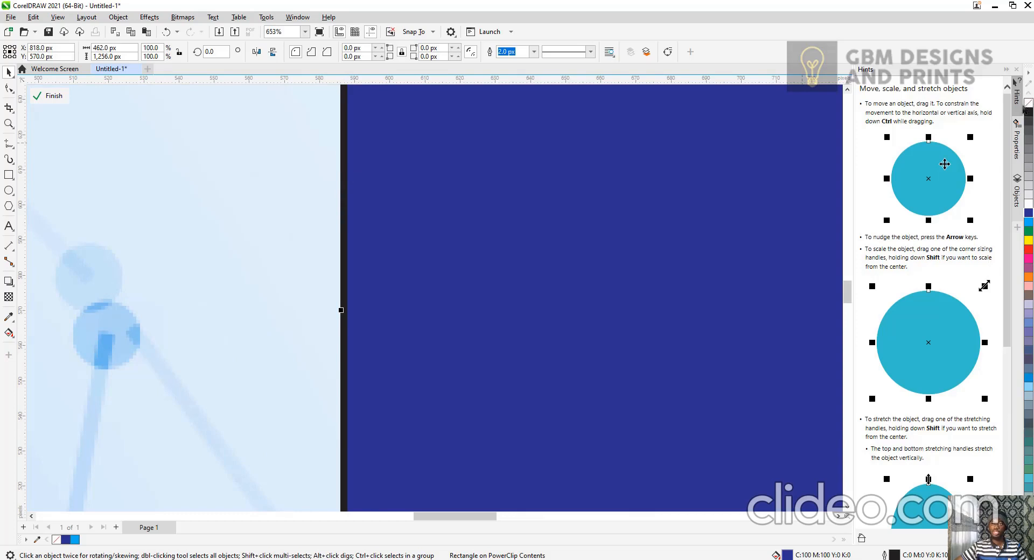
pyautogui.rightClick(1028, 105)
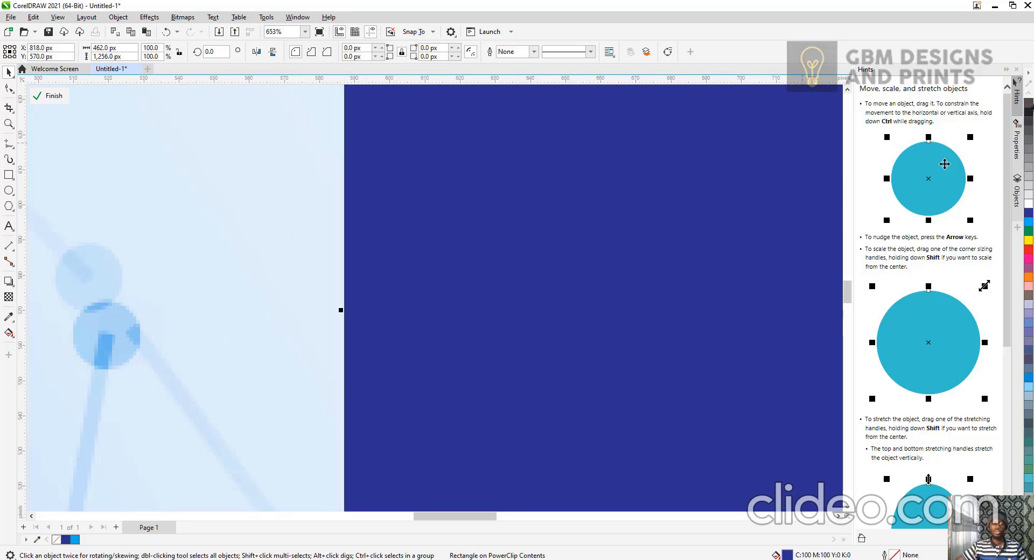
pyautogui.hotkey('ctrl', 'z')
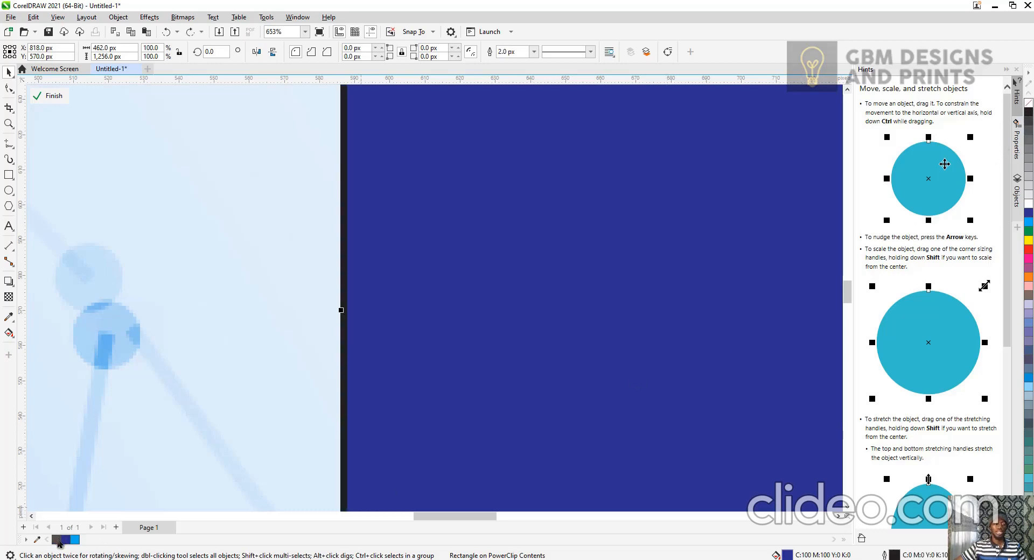
pyautogui.hotkey('ctrl', 'shift', 'z')
# Finish editing the PowerClip contents and deselect the frame.
pyautogui.scroll(-1, 541, 374)
pyautogui.scroll(-5, 540, 374)
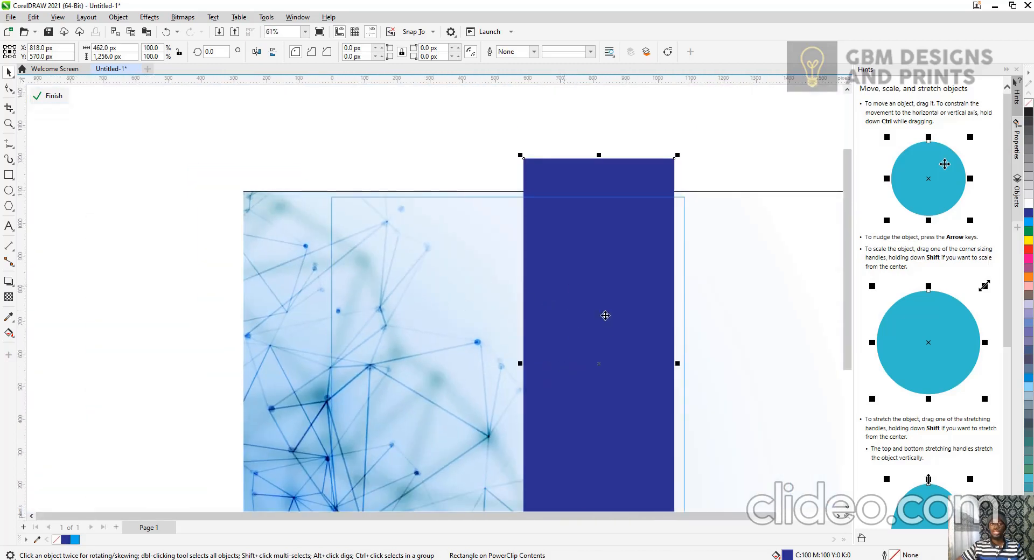
pyautogui.scroll(-1, 626, 356)
pyautogui.moveTo(849, 237); pyautogui.dragTo(851, 292)
pyautogui.click(502, 347)
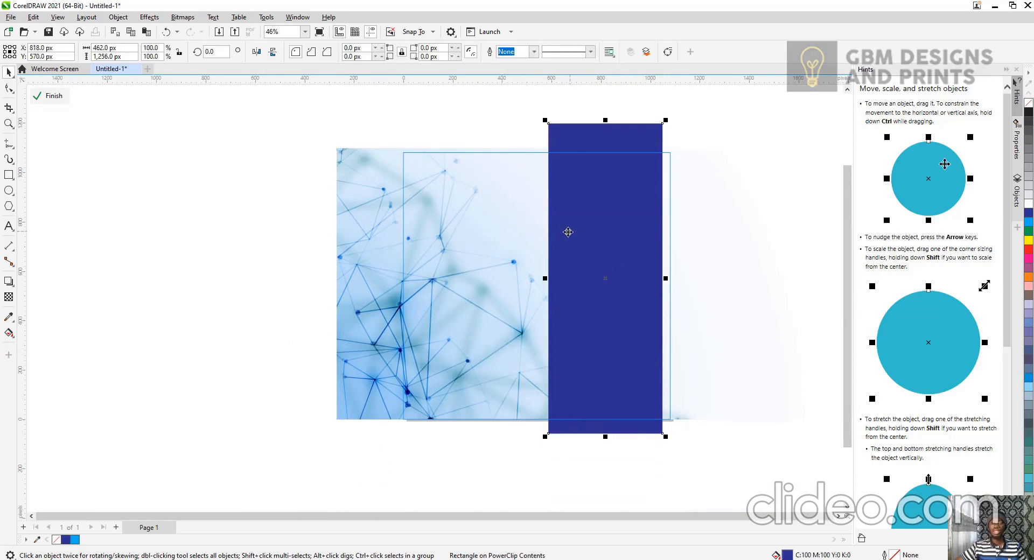
pyautogui.rightClick(496, 242)
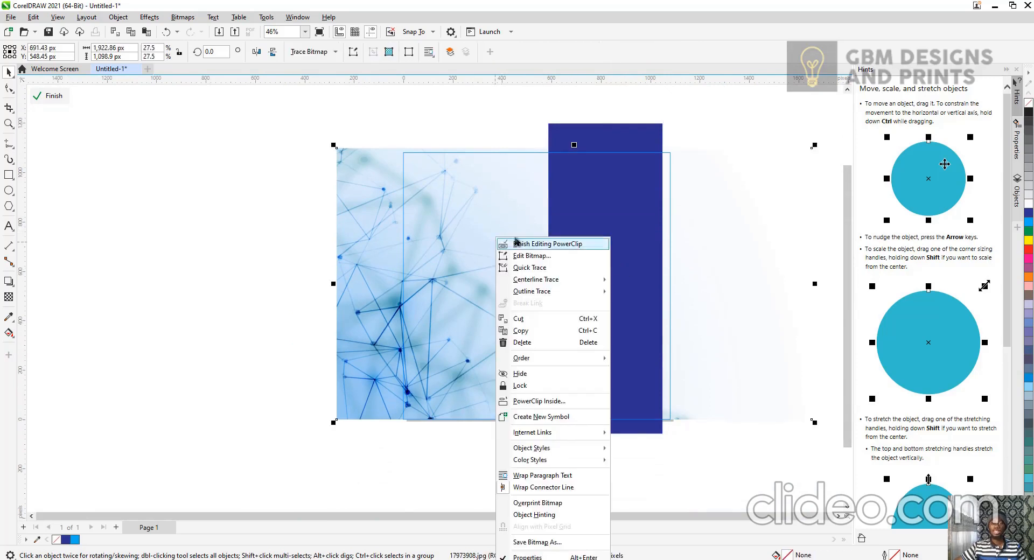
pyautogui.press('Escape')
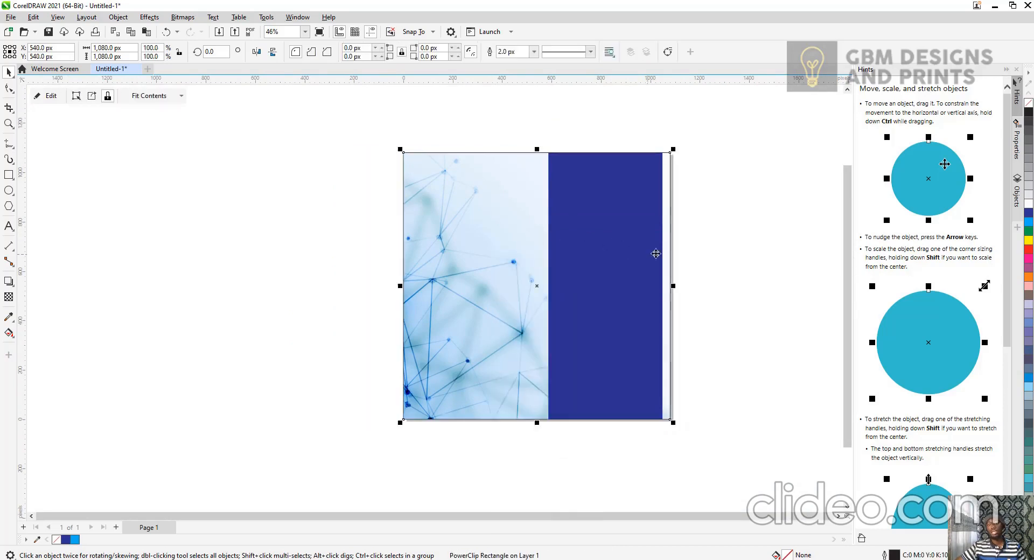
pyautogui.click(745, 258)
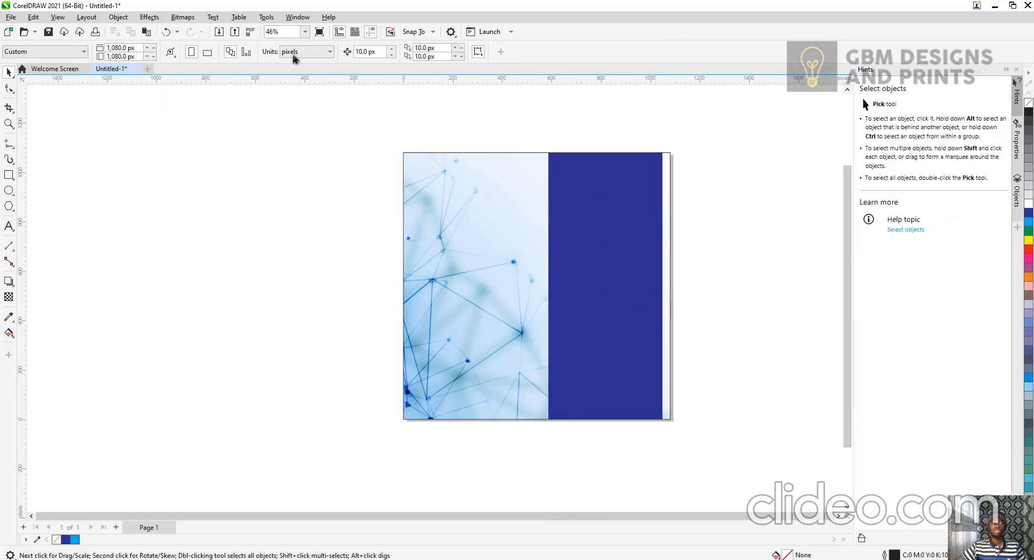
# Remove the outline from the PowerClip page frame.
pyautogui.click(305, 31)
pyautogui.click(297, 44)
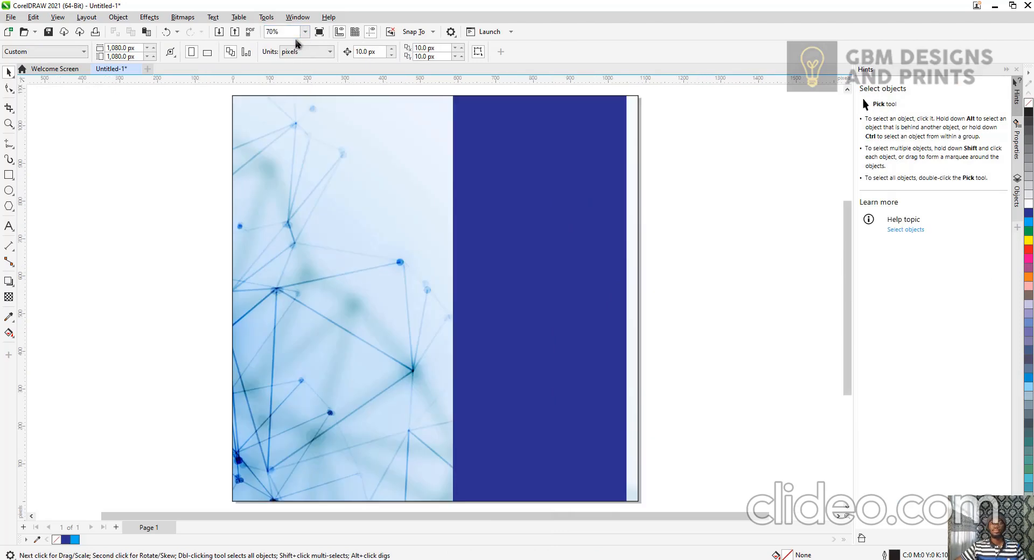
pyautogui.click(340, 135)
pyautogui.scroll(2, 636, 193)
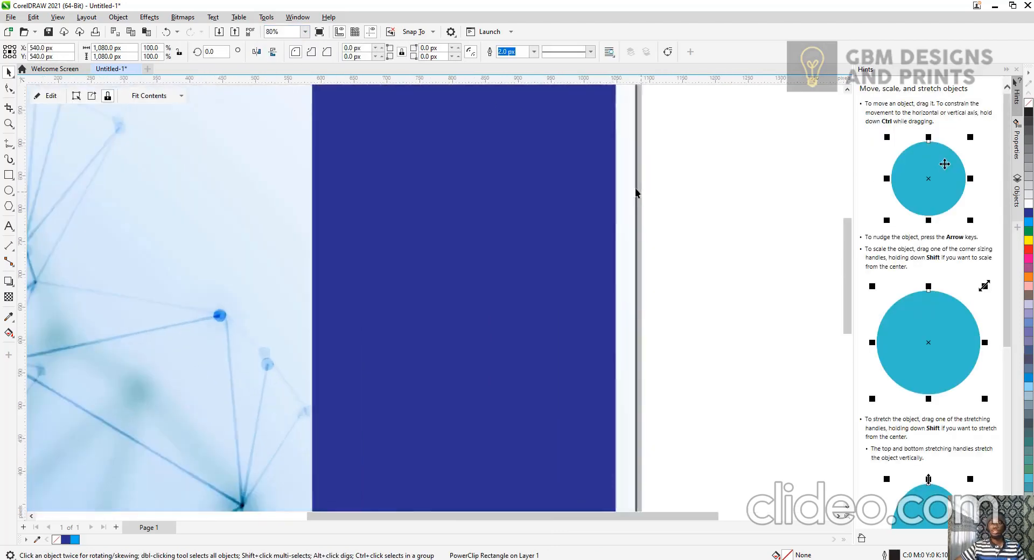
pyautogui.scroll(8, 636, 192)
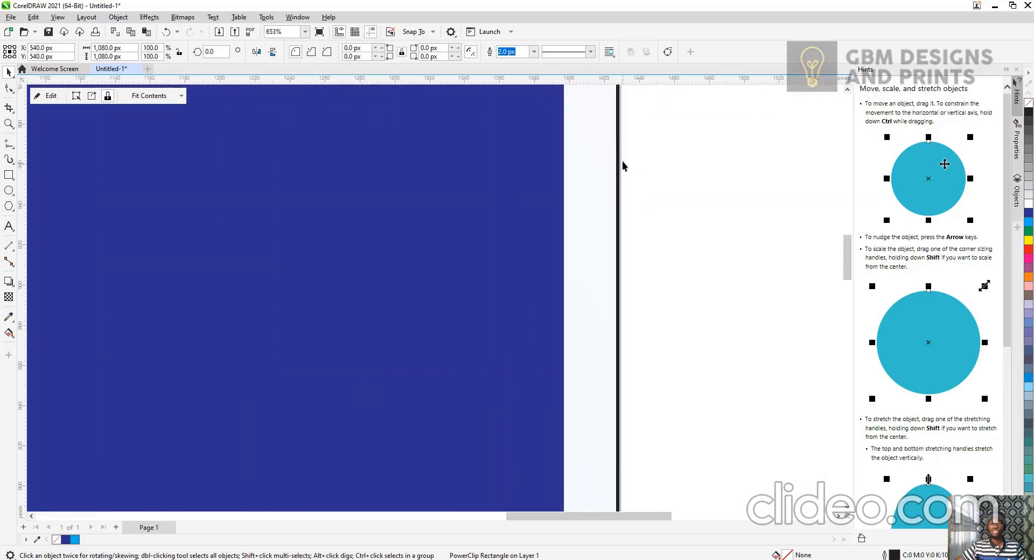
pyautogui.scroll(-10, 623, 165)
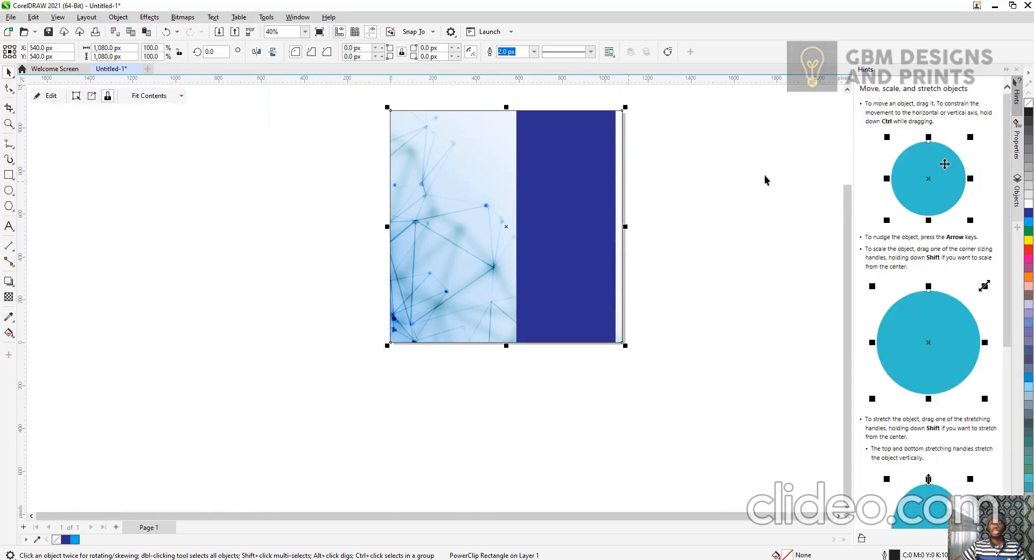
pyautogui.rightClick(1029, 104)
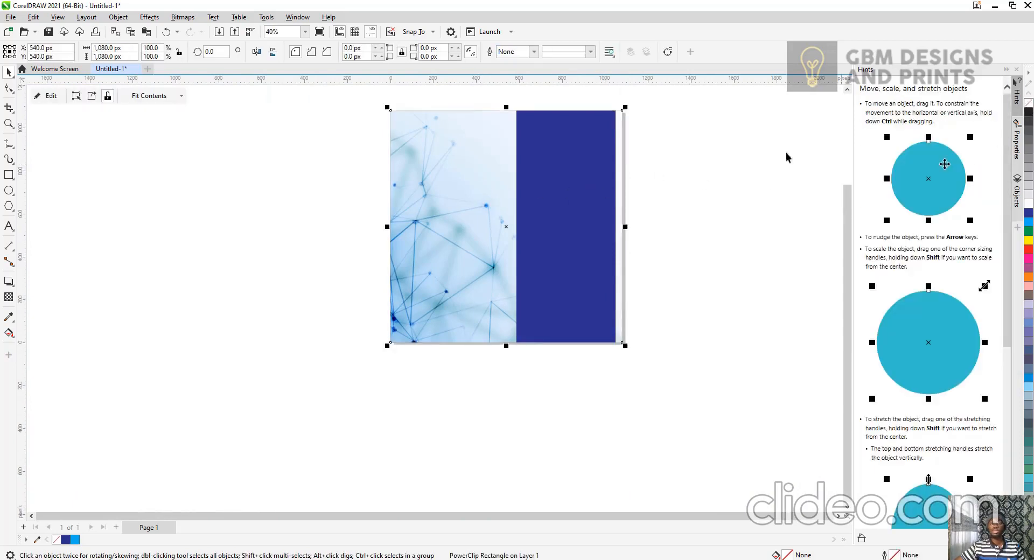
pyautogui.click(663, 183)
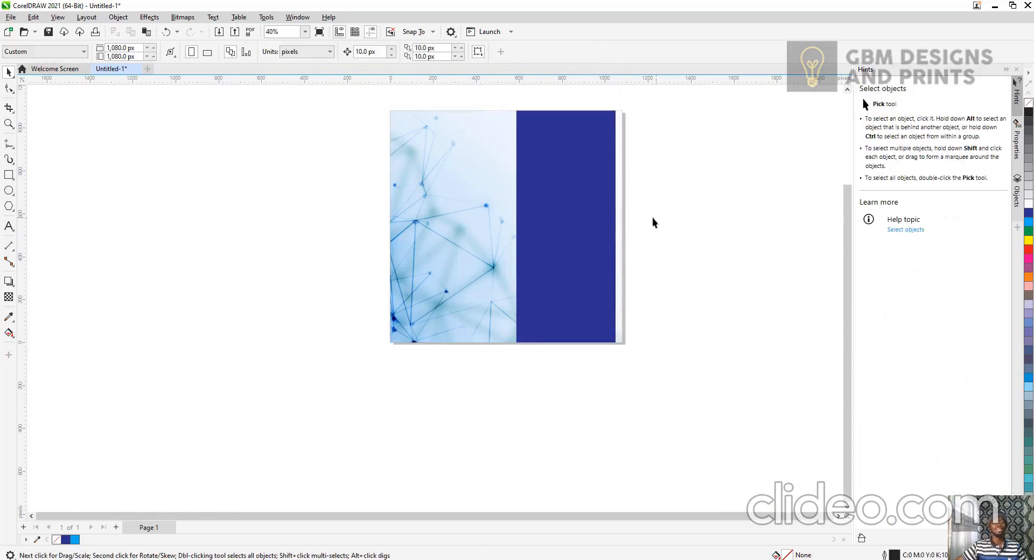
pyautogui.click(603, 217)
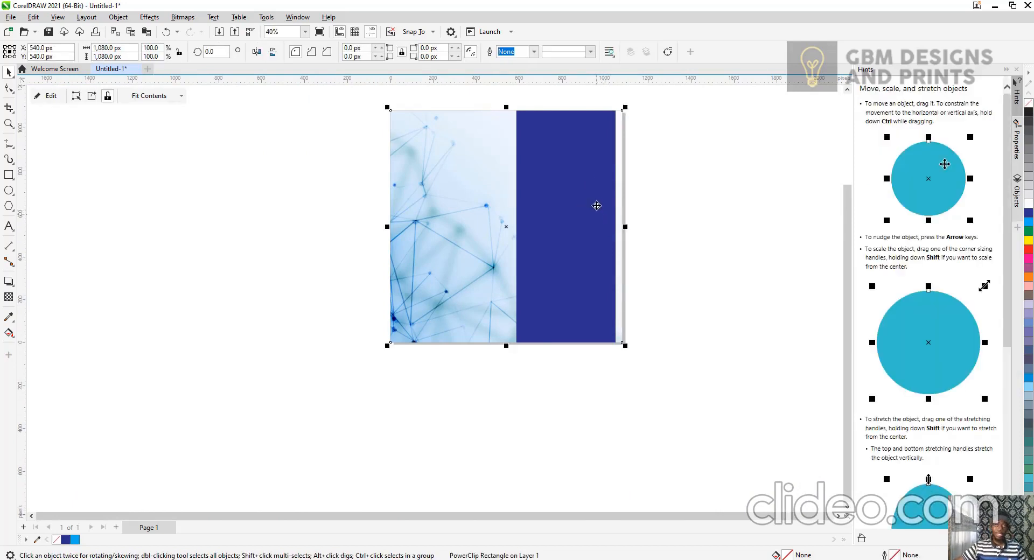
pyautogui.scroll(1, 627, 128)
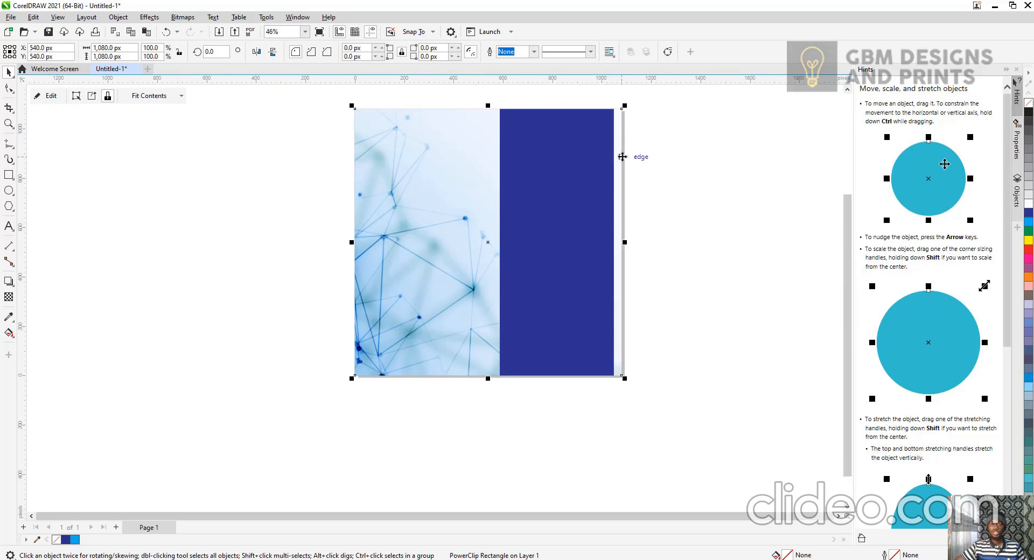
pyautogui.click(151, 215)
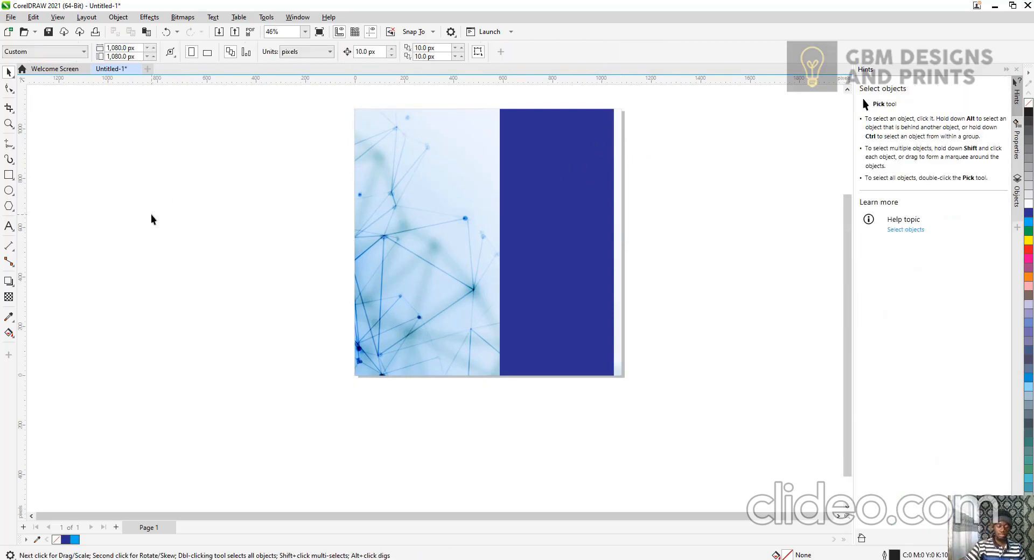
# Import the photo of the man in the yellow jacket and place it on the canvas.
pyautogui.hotkey('ctrl', 'i')
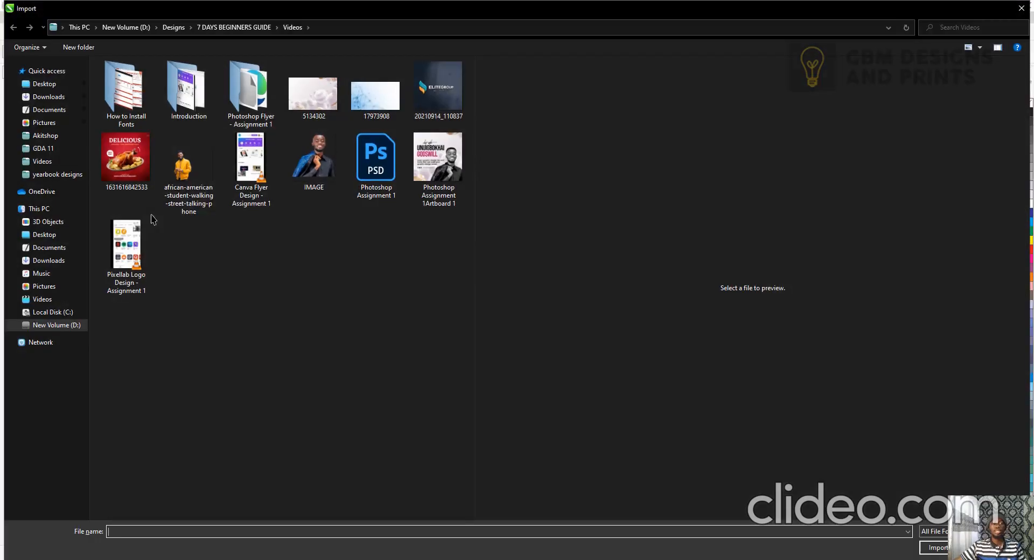
pyautogui.doubleClick(184, 183)
pyautogui.click(351, 163)
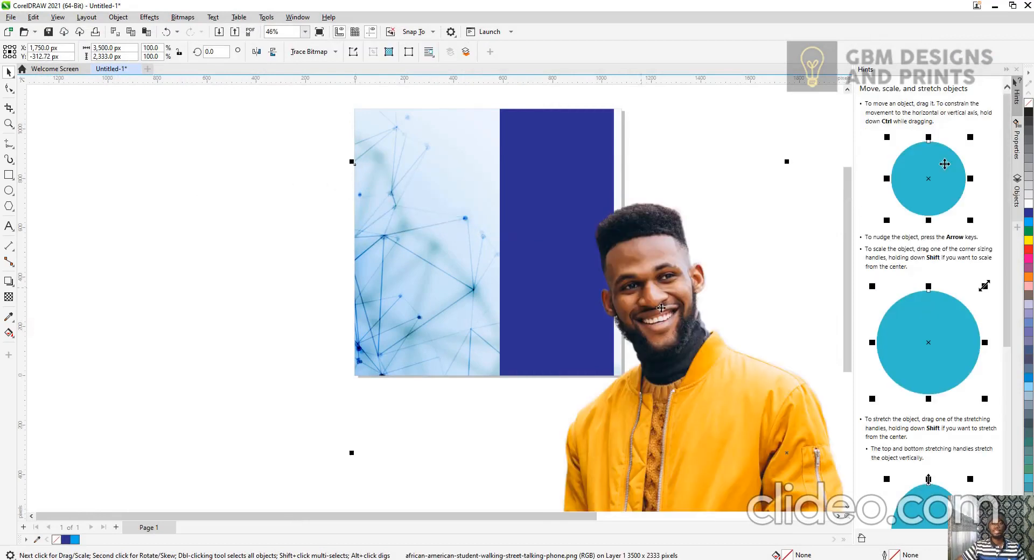
# Scale the photo down to about 42% and move it beside the page frame.
pyautogui.moveTo(544, 229); pyautogui.dragTo(533, 216)
pyautogui.scroll(-5, 620, 174)
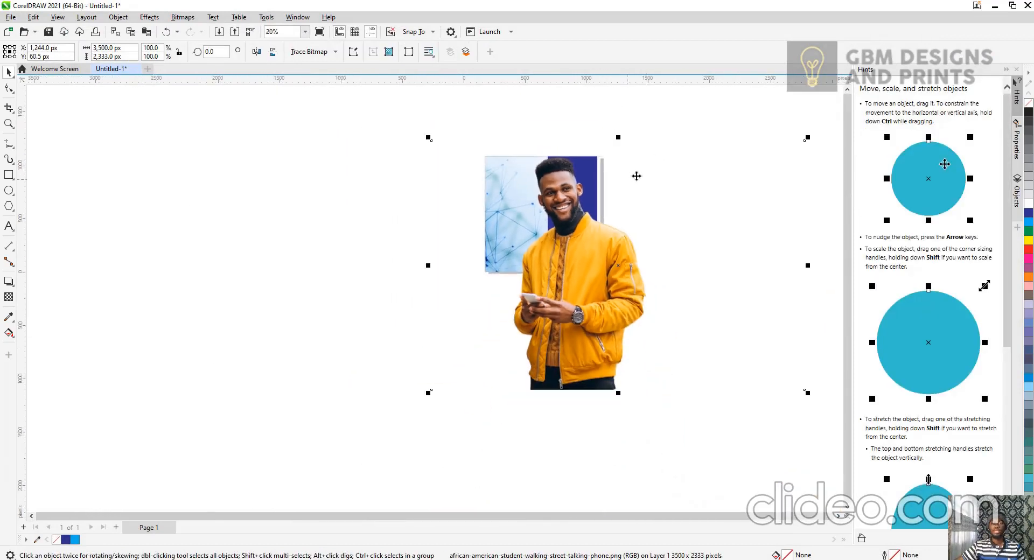
pyautogui.moveTo(810, 136); pyautogui.dragTo(613, 268)
pyautogui.moveTo(523, 315); pyautogui.dragTo(567, 261)
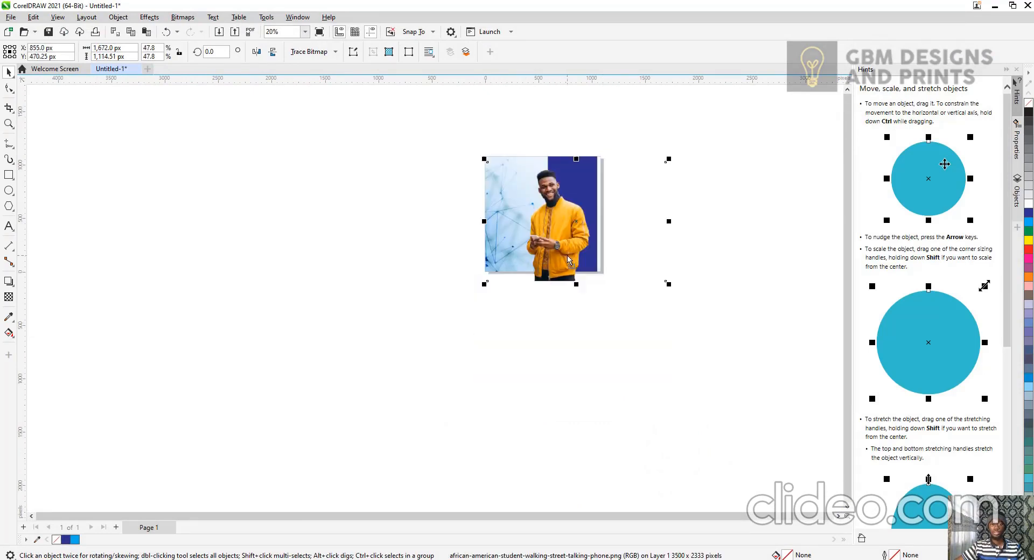
pyautogui.moveTo(668, 284); pyautogui.dragTo(592, 276)
pyautogui.moveTo(546, 231); pyautogui.dragTo(370, 248)
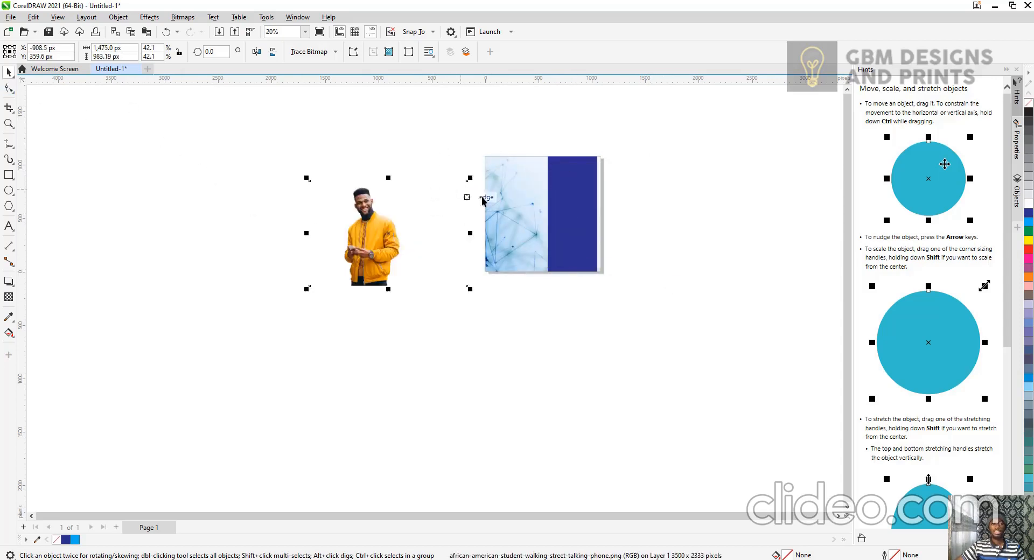
# Crop the empty left and right margins off the photo with the Shape tool.
pyautogui.click(8, 90)
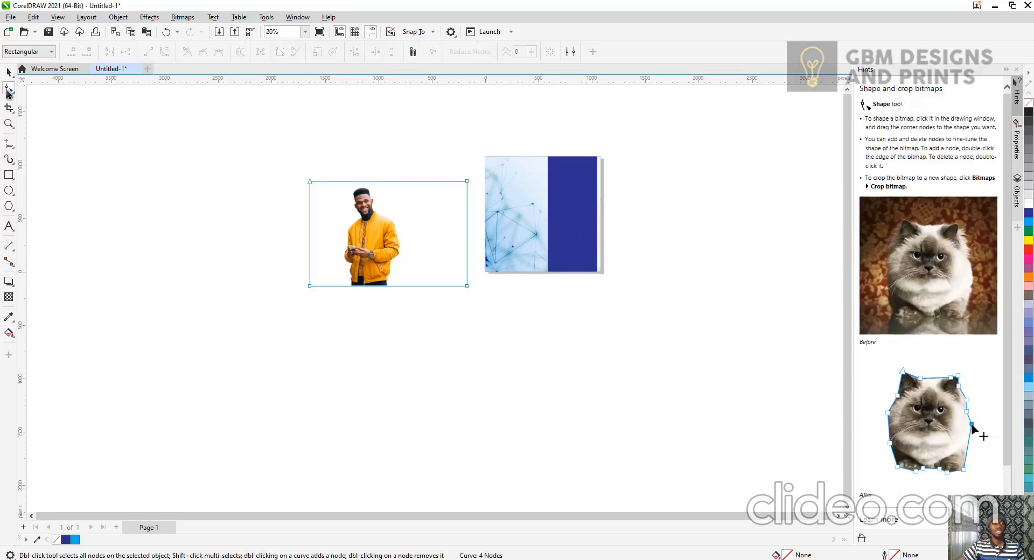
pyautogui.moveTo(251, 137); pyautogui.dragTo(335, 333)
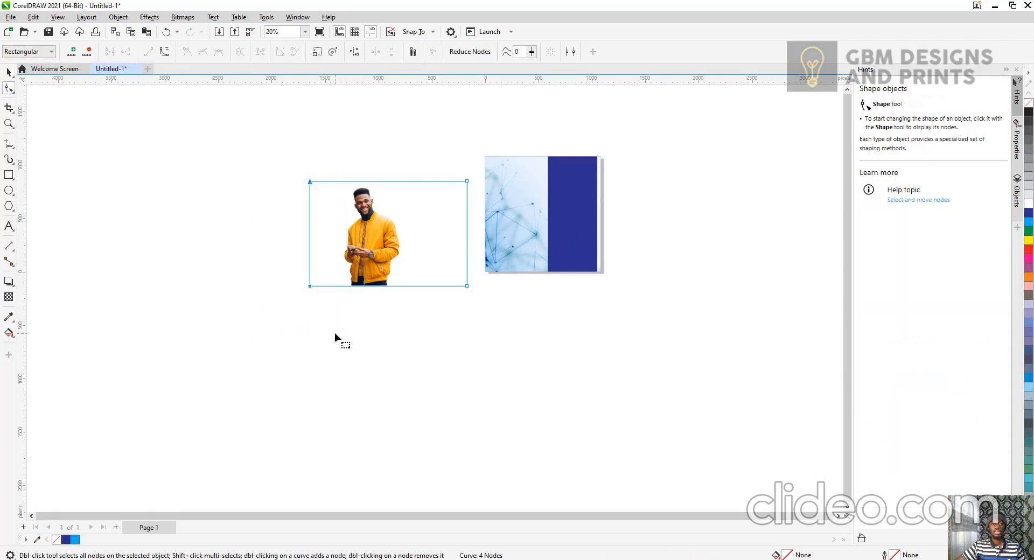
pyautogui.moveTo(311, 286); pyautogui.dragTo(341, 288)
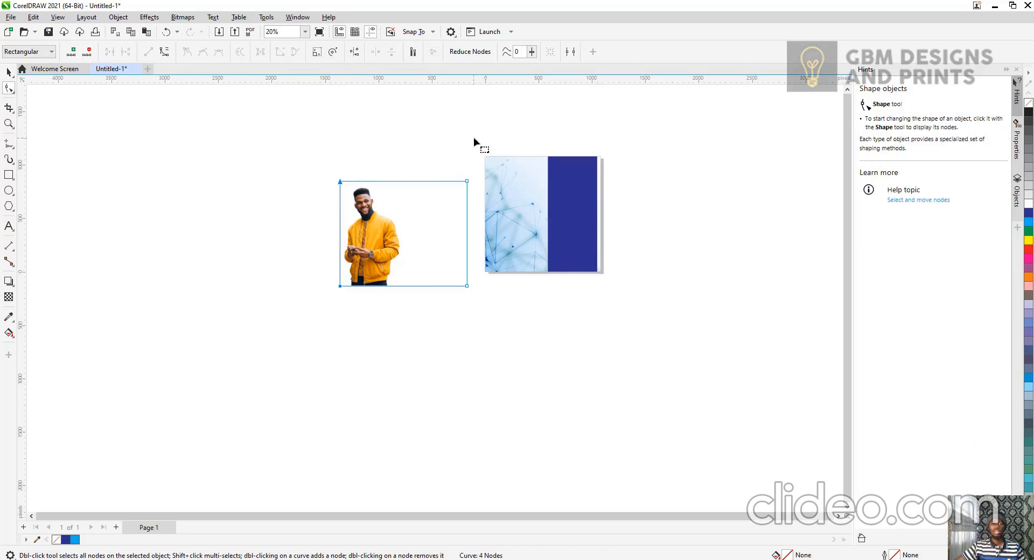
pyautogui.moveTo(467, 286); pyautogui.dragTo(403, 291)
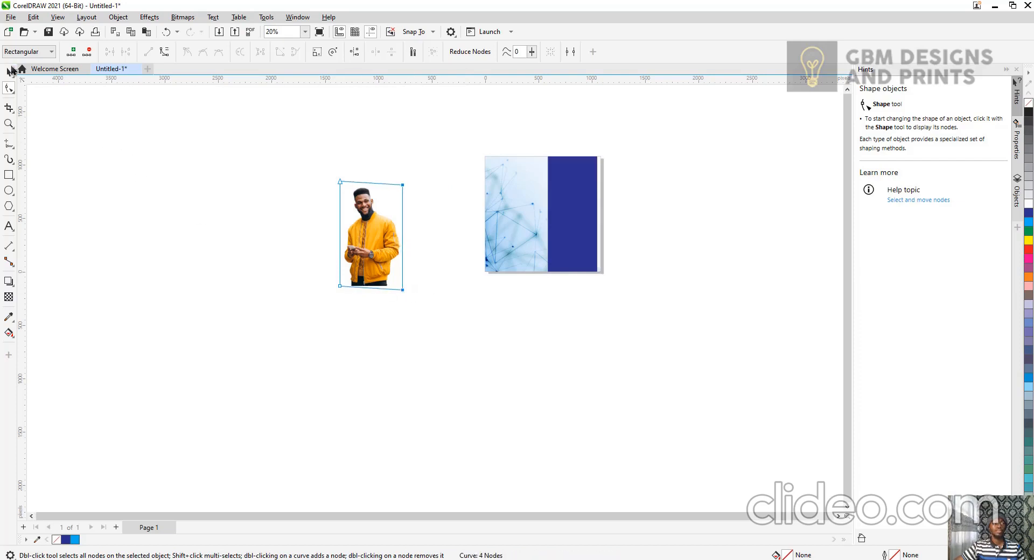
# PowerClip the cropped photo inside the page frame.
pyautogui.click(7, 74)
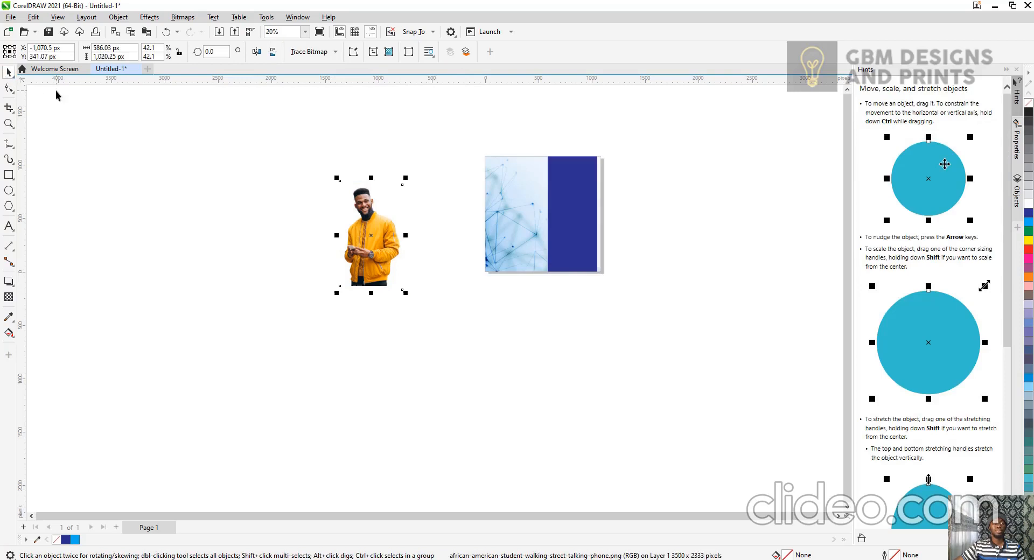
pyautogui.rightClick(361, 236)
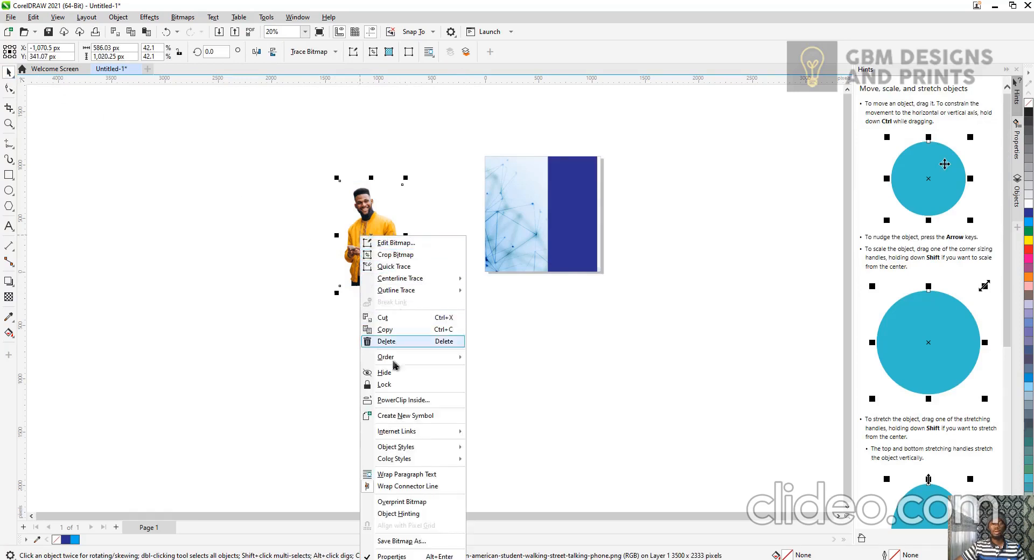
pyautogui.click(403, 400)
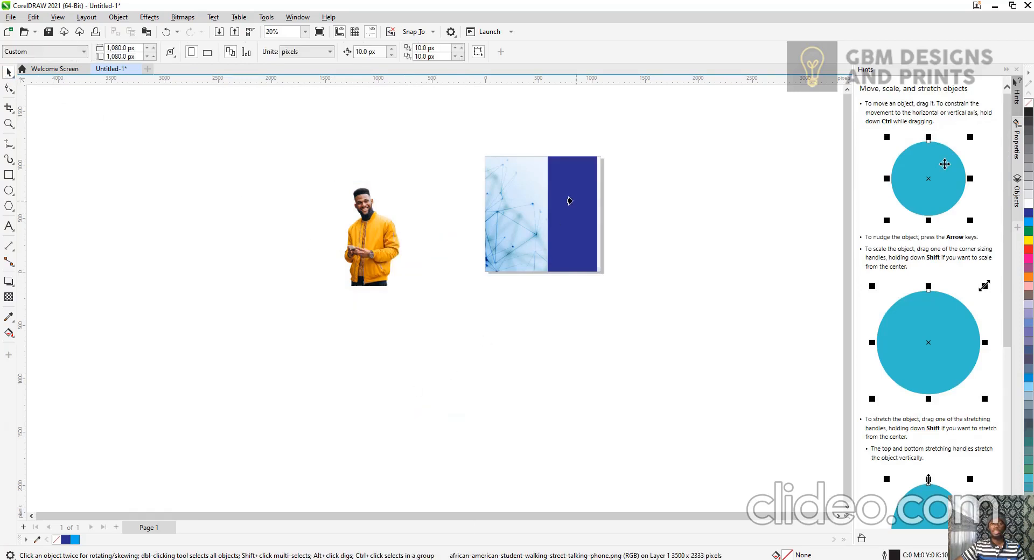
pyautogui.click(570, 201)
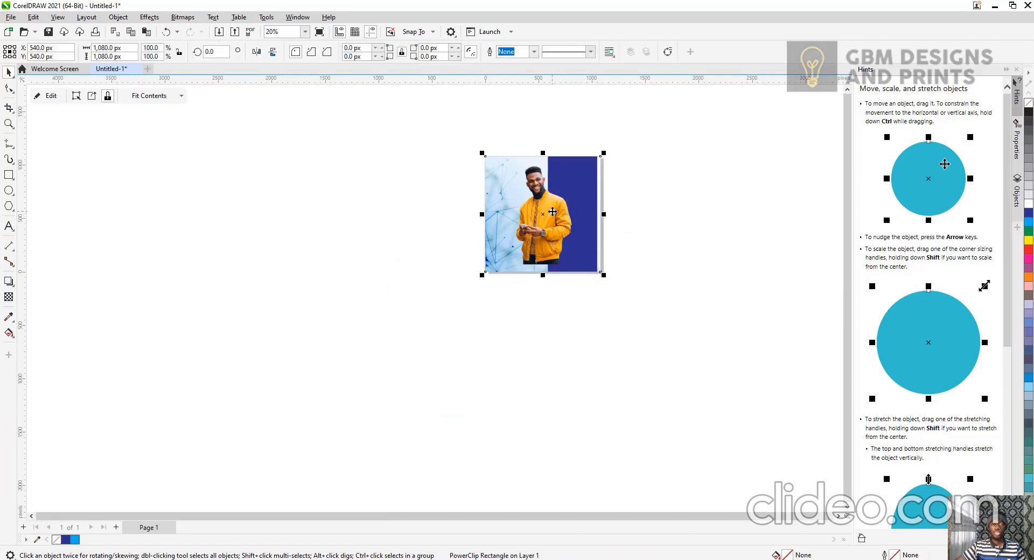
pyautogui.doubleClick(553, 212)
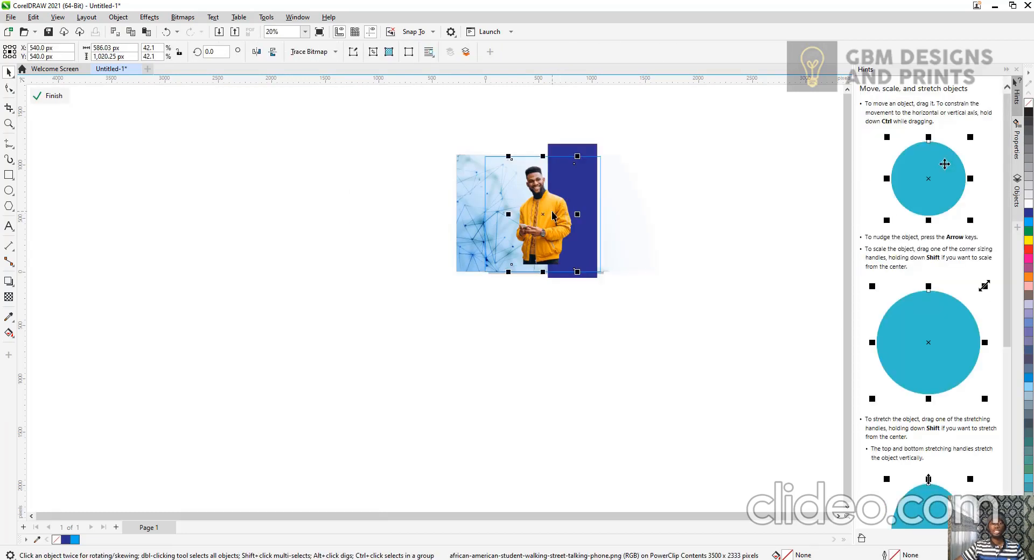
pyautogui.moveTo(567, 229); pyautogui.dragTo(567, 230)
pyautogui.scroll(3, 560, 226)
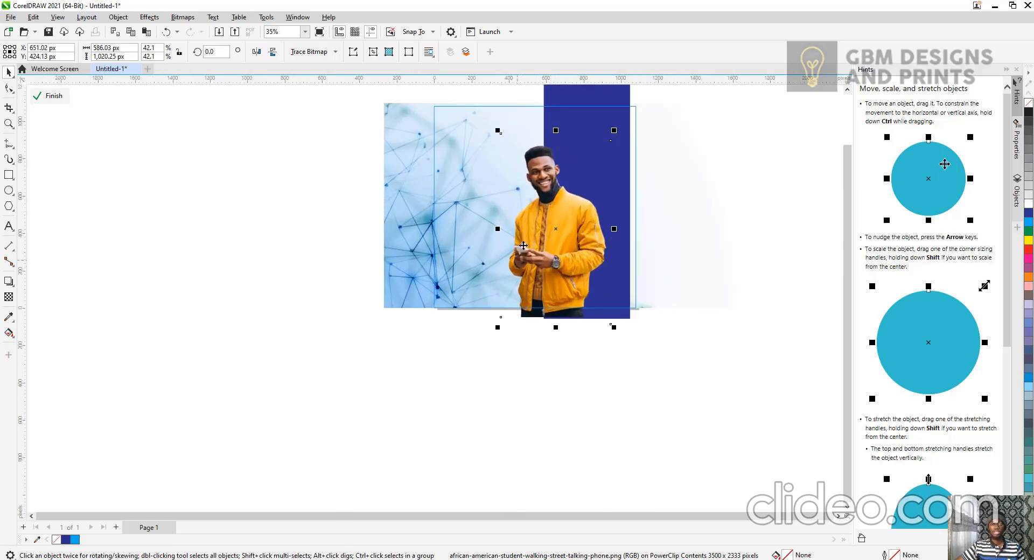
pyautogui.rightClick(546, 226)
pyautogui.click(598, 232)
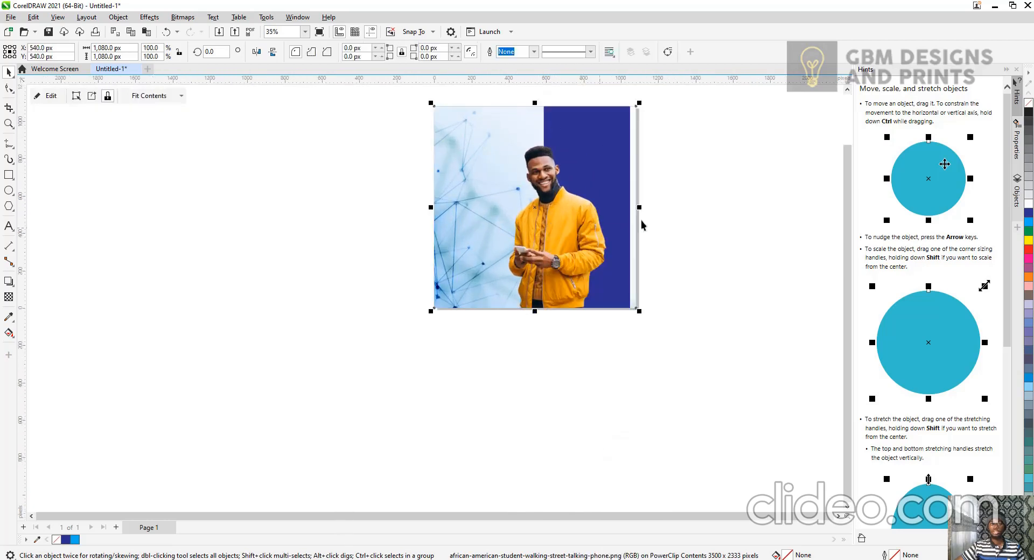
pyautogui.click(670, 211)
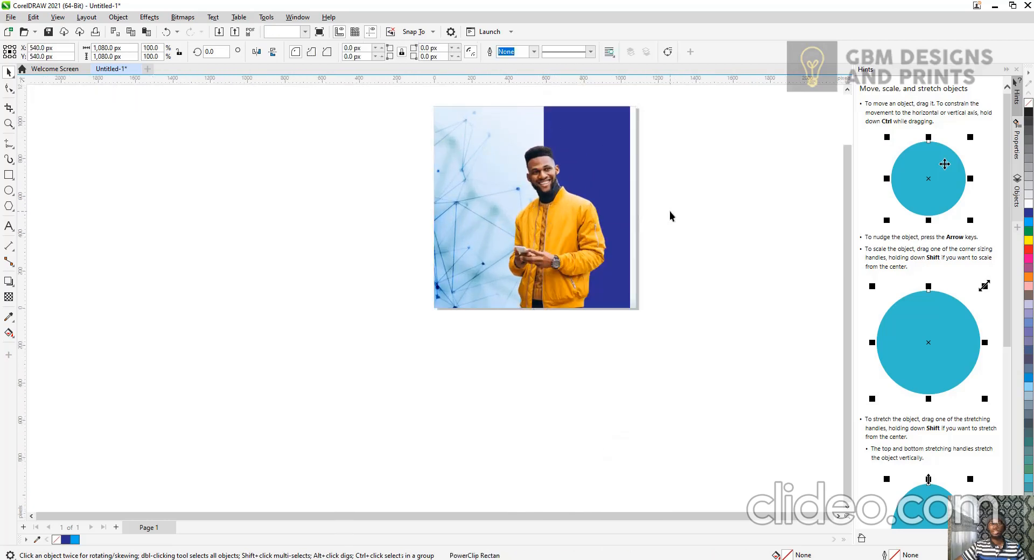
# Edit the PowerClip contents, enlarge the photo to about 45.6% and reposition it, then finish editing.
pyautogui.click(306, 32)
pyautogui.click(288, 47)
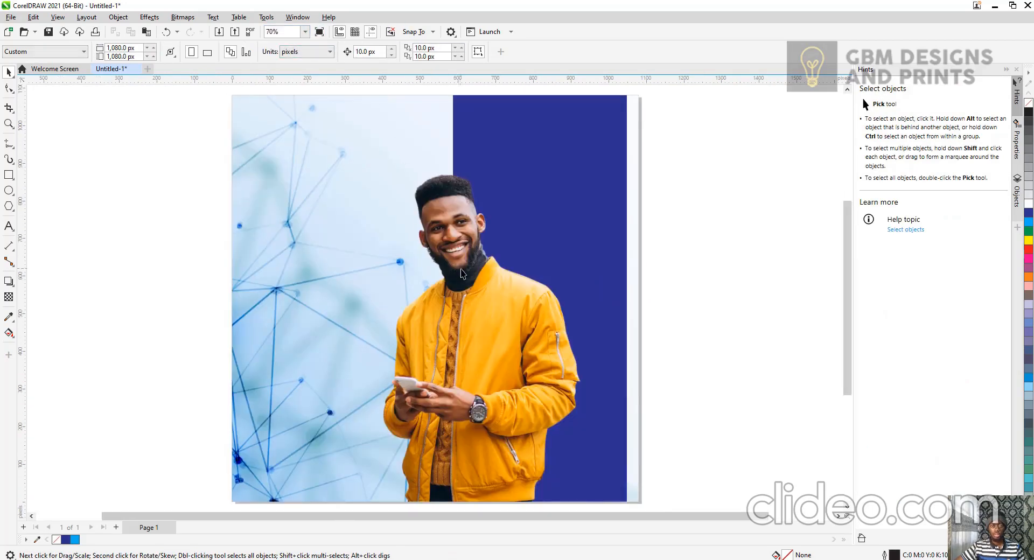
pyautogui.scroll(-1, 462, 273)
pyautogui.keyDown('ctrl'); pyautogui.click(472, 310); pyautogui.keyUp('ctrl')
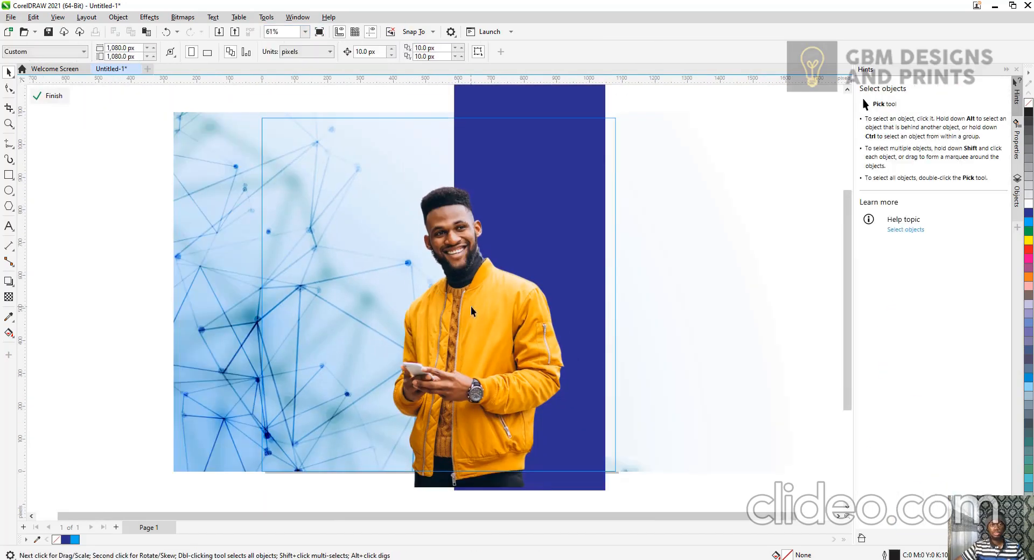
pyautogui.click(472, 311)
pyautogui.moveTo(574, 161); pyautogui.dragTo(601, 133)
pyautogui.moveTo(493, 251)
pyautogui.mouseDown()
pyautogui.moveTo(507, 252)
pyautogui.moveTo(491, 255)
pyautogui.mouseUp()
pyautogui.rightClick(492, 259)
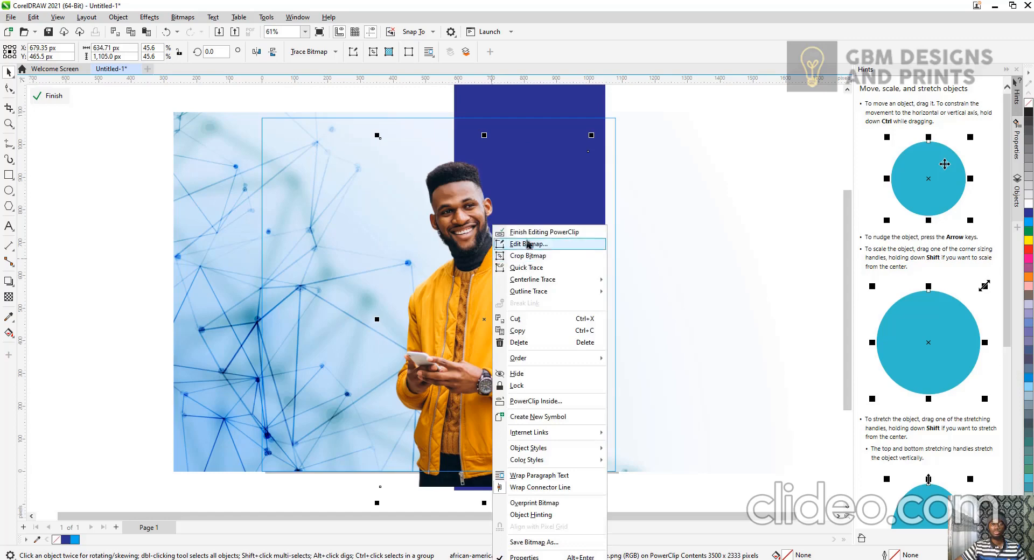
pyautogui.click(539, 231)
pyautogui.click(642, 219)
pyautogui.scroll(-1, 642, 218)
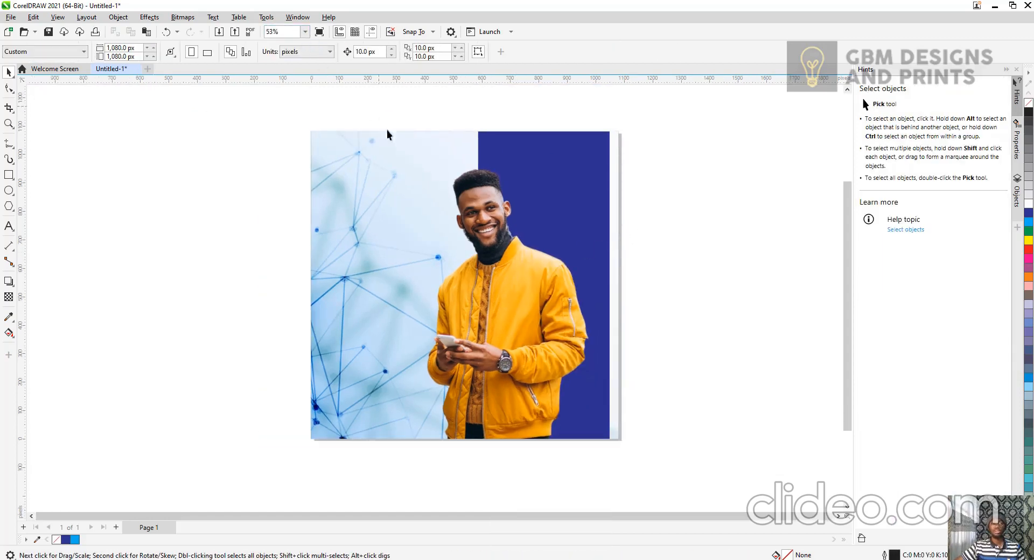
pyautogui.scroll(1, 406, 178)
pyautogui.scroll(1, 416, 176)
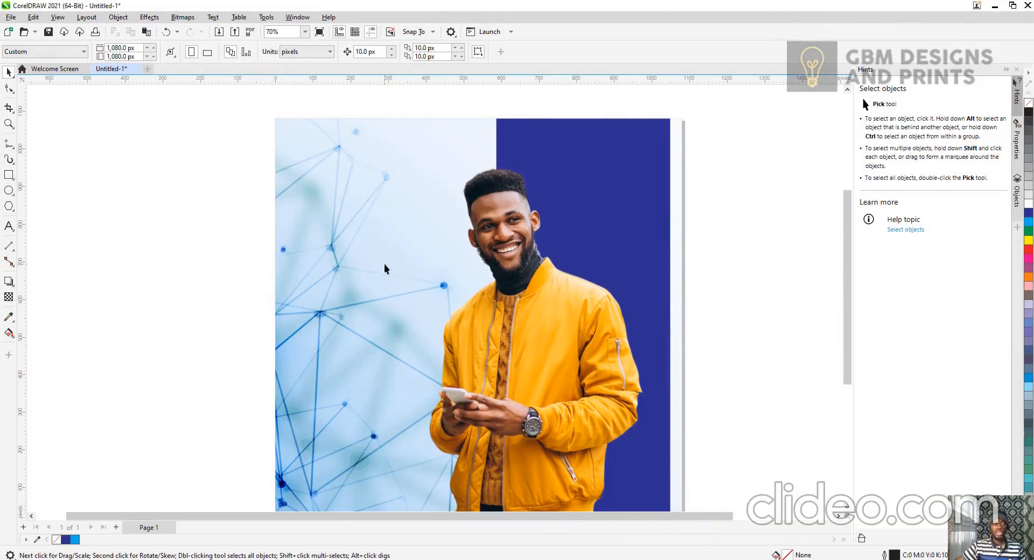
pyautogui.moveTo(849, 226); pyautogui.dragTo(850, 251)
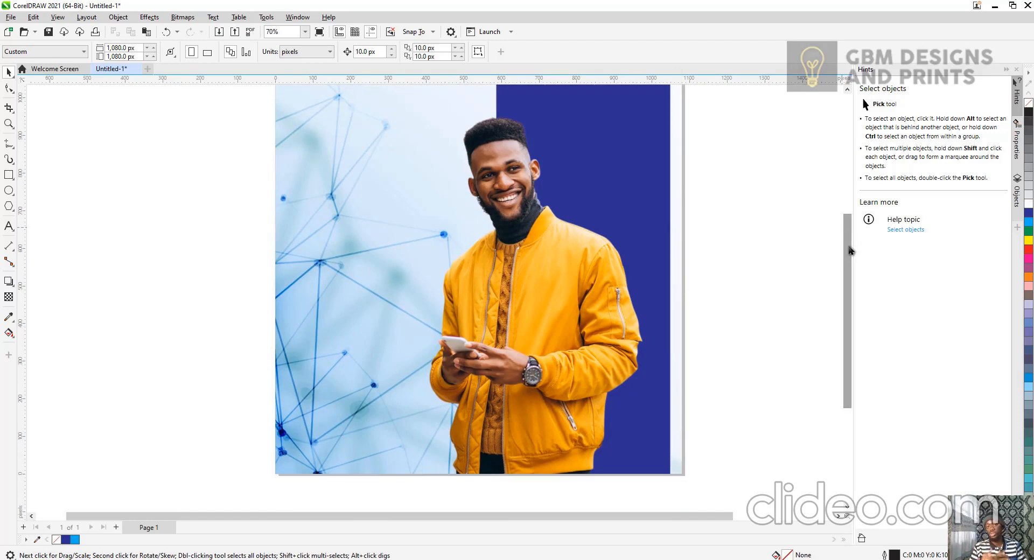
pyautogui.scroll(1, 700, 254)
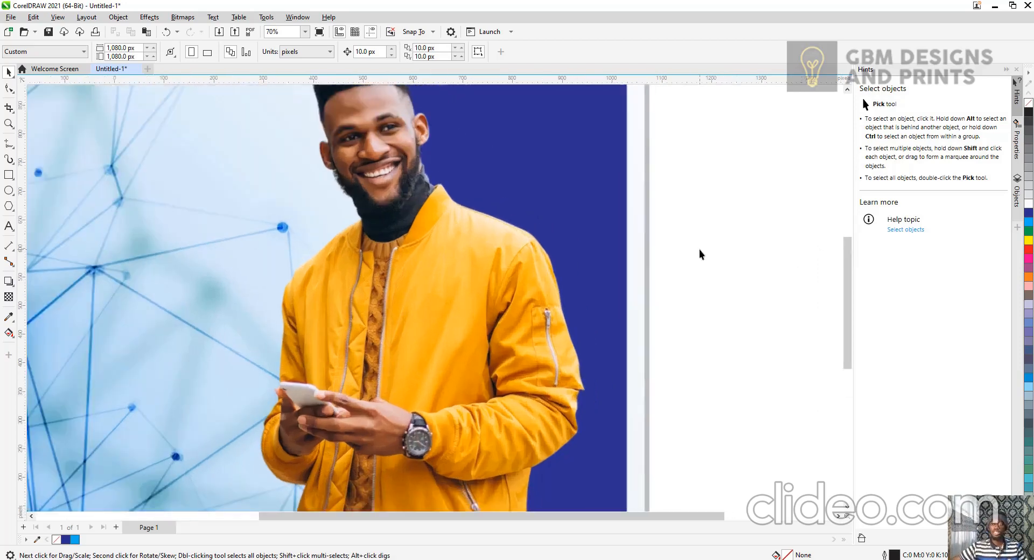
pyautogui.scroll(-3, 561, 250)
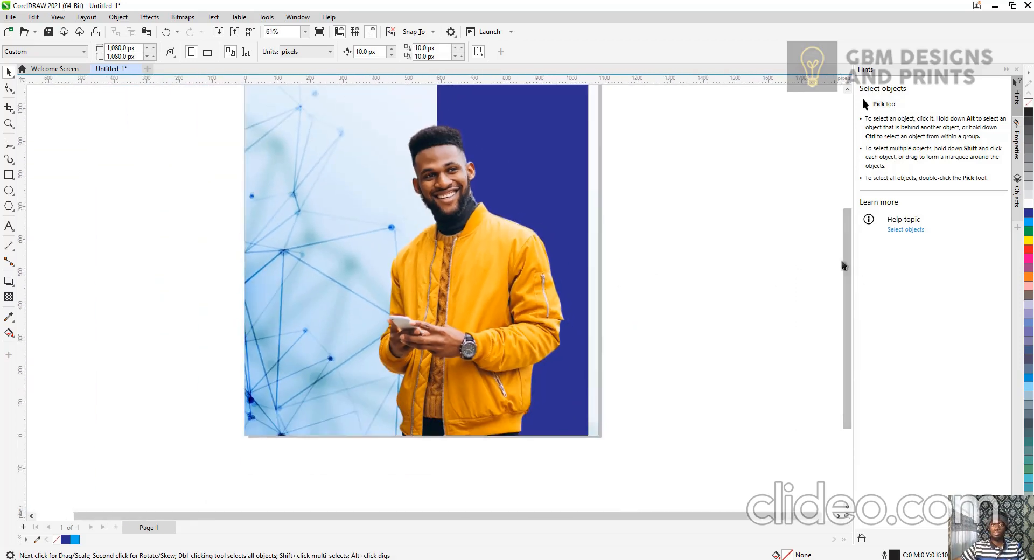
pyautogui.scroll(2, 315, 275)
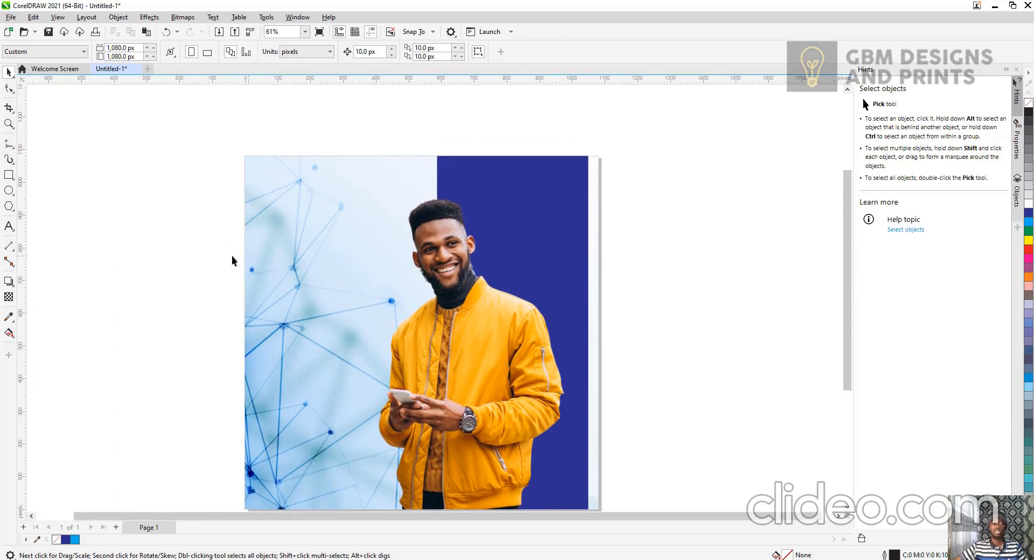
# Draw a rectangle about 306 × 96 px at the frame's upper left, fill it cyan and remove its outline.
pyautogui.click(8, 175)
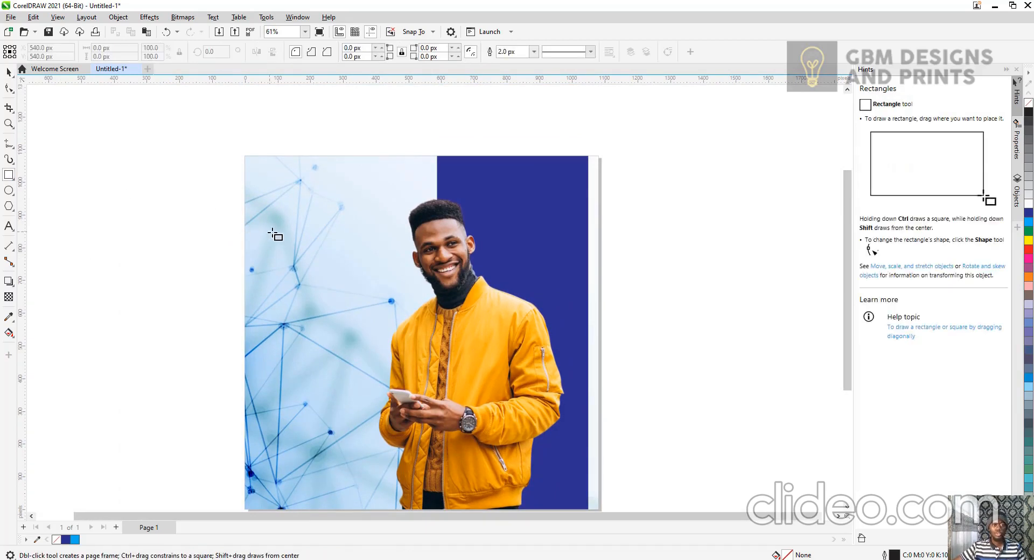
pyautogui.moveTo(273, 225); pyautogui.dragTo(372, 253)
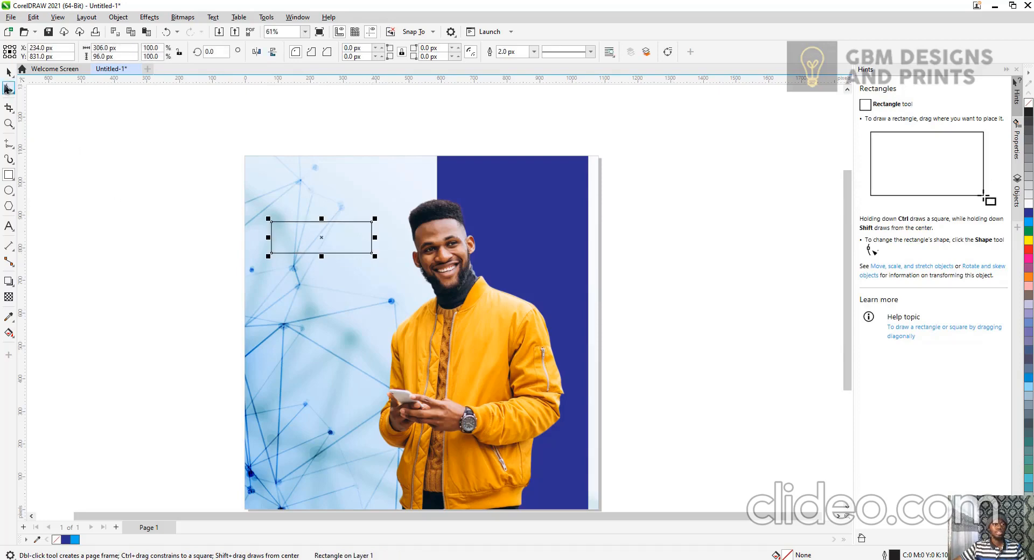
pyautogui.click(10, 72)
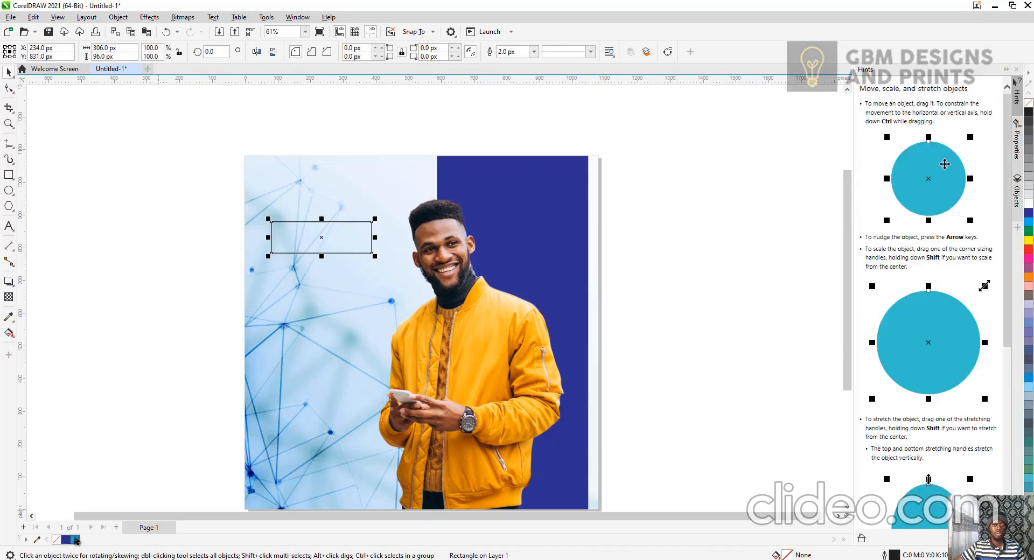
pyautogui.click(75, 540)
pyautogui.rightClick(59, 540)
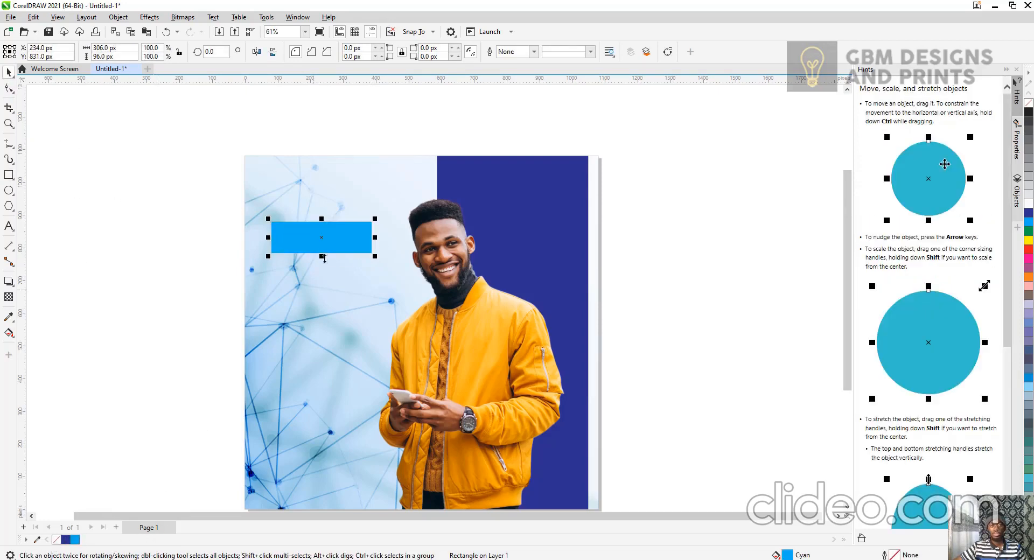
# Duplicate the cyan rectangle twice, widening the middle copy to about 406 px and stacking both copies below it.
pyautogui.hotkey('ctrl', 'd')
pyautogui.moveTo(351, 233); pyautogui.dragTo(408, 274)
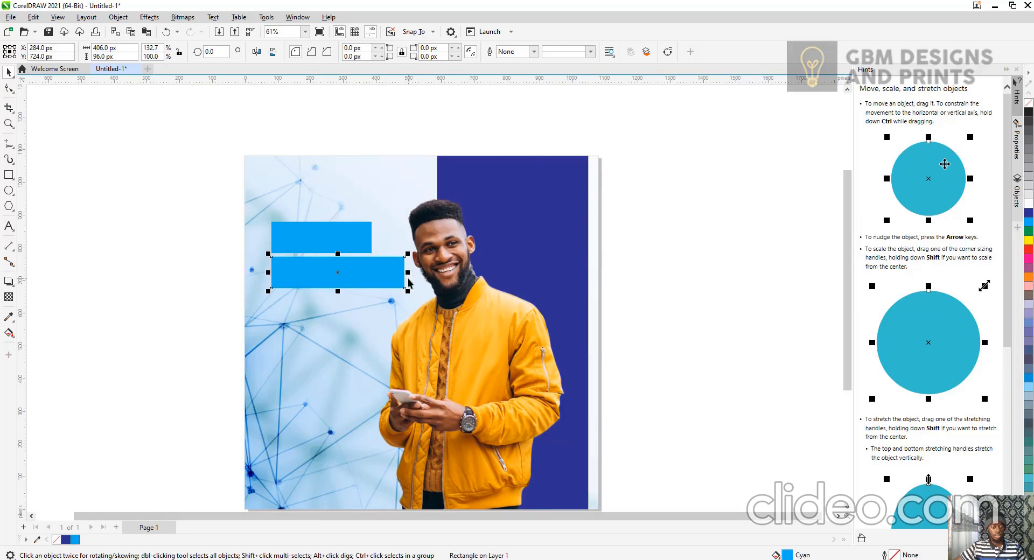
pyautogui.moveTo(340, 237); pyautogui.dragTo(341, 313)
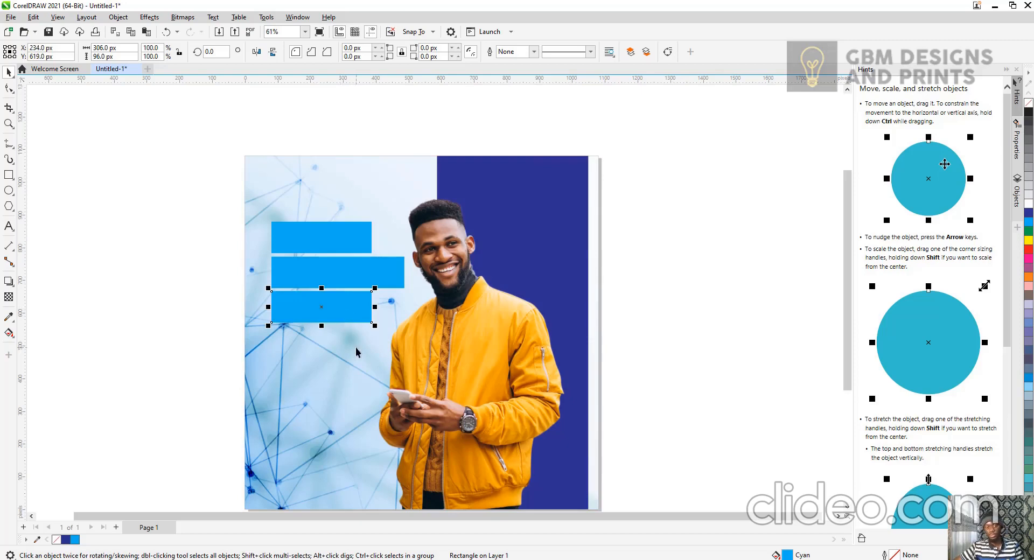
# Fill the wide middle rectangle black.
pyautogui.click(350, 276)
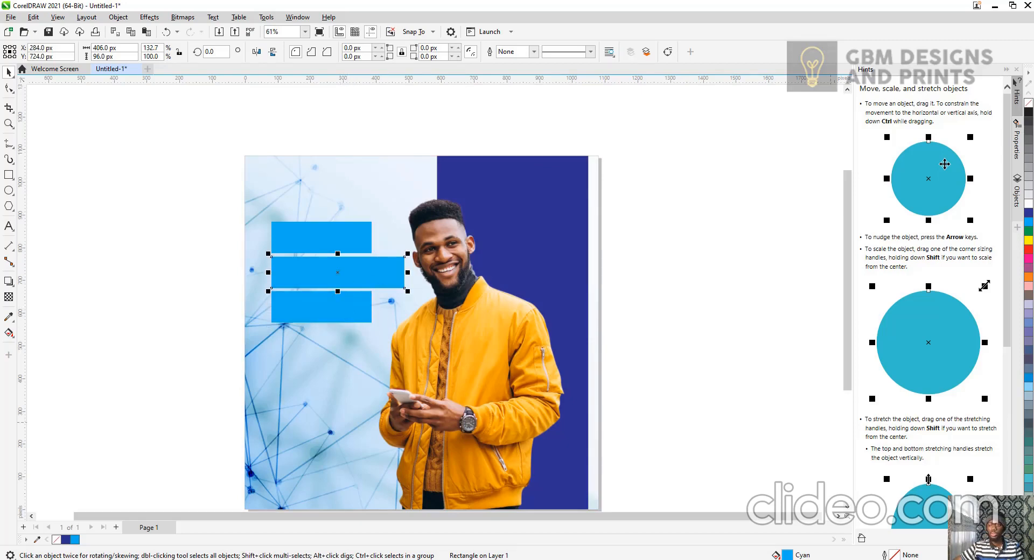
pyautogui.click(1029, 539)
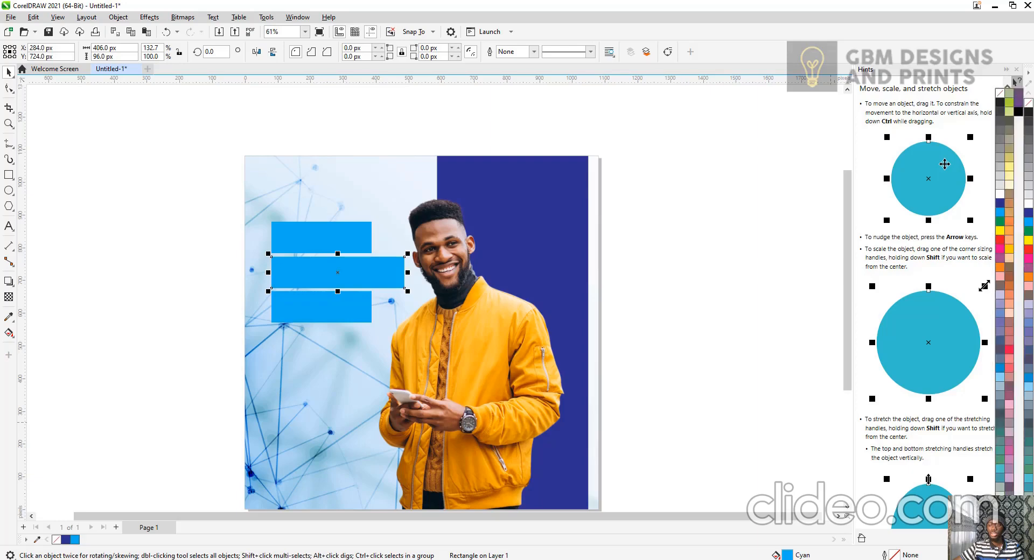
pyautogui.click(1018, 112)
pyautogui.click(673, 299)
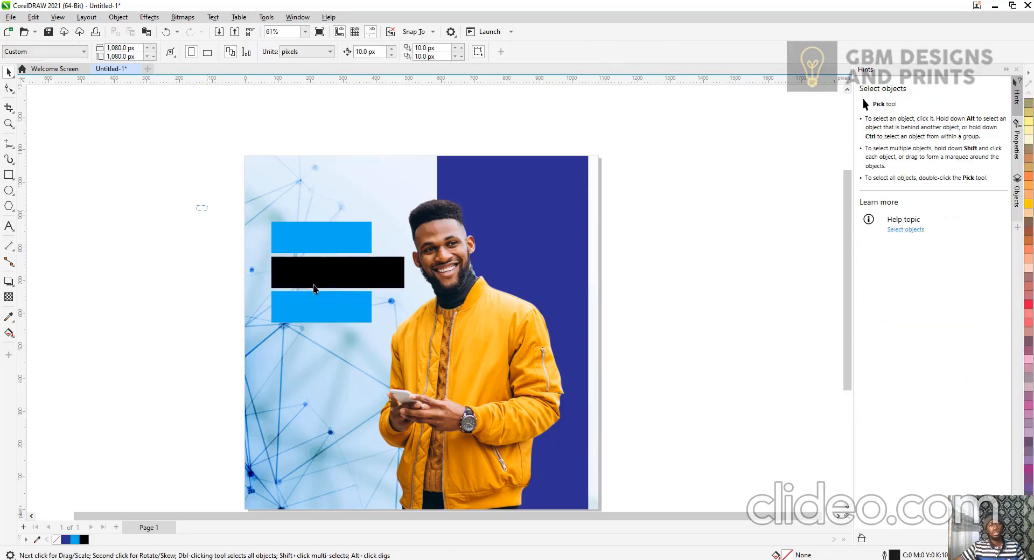
pyautogui.moveTo(412, 344); pyautogui.dragTo(411, 344)
pyautogui.moveTo(355, 273); pyautogui.dragTo(354, 268)
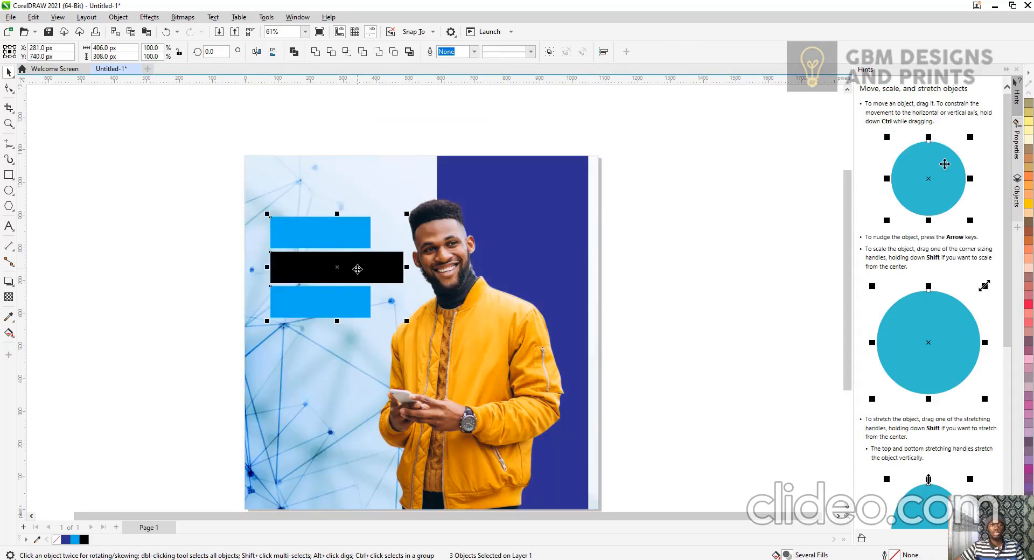
pyautogui.click(673, 297)
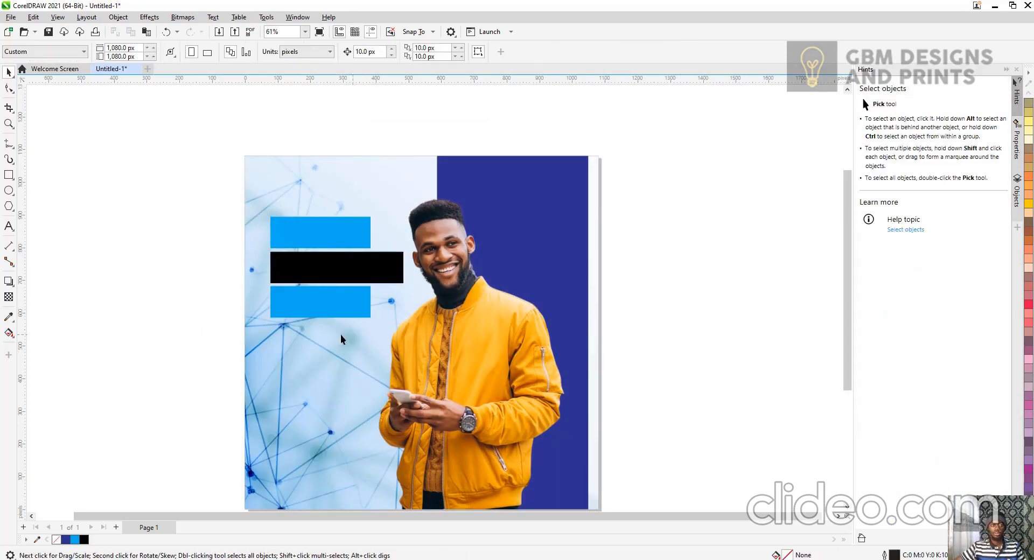
# Fill the top cyan rectangle red.
pyautogui.click(345, 231)
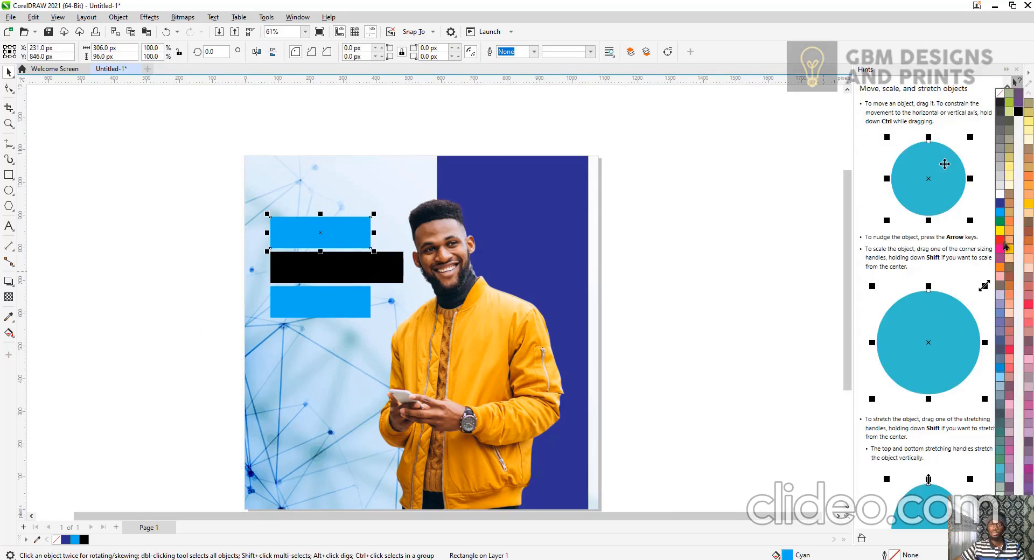
pyautogui.click(1000, 244)
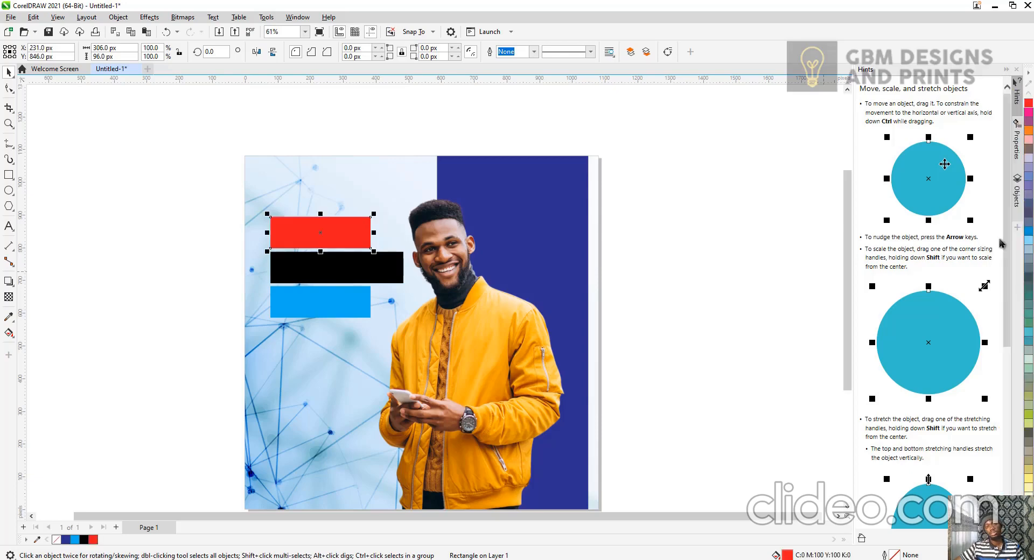
pyautogui.click(705, 263)
# Fill the top rectangle yellow from the colour palette.
pyautogui.scroll(-1, 703, 263)
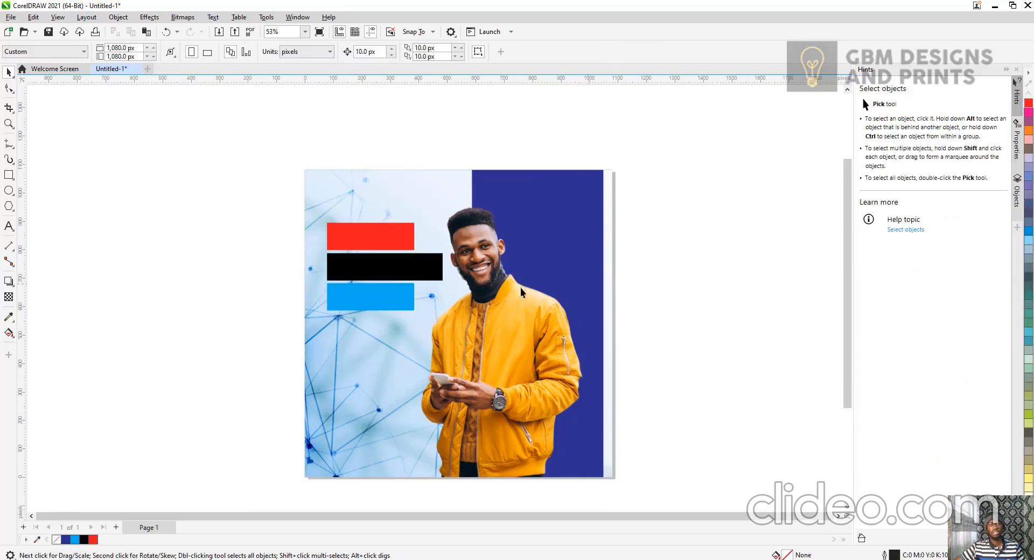
pyautogui.click(394, 241)
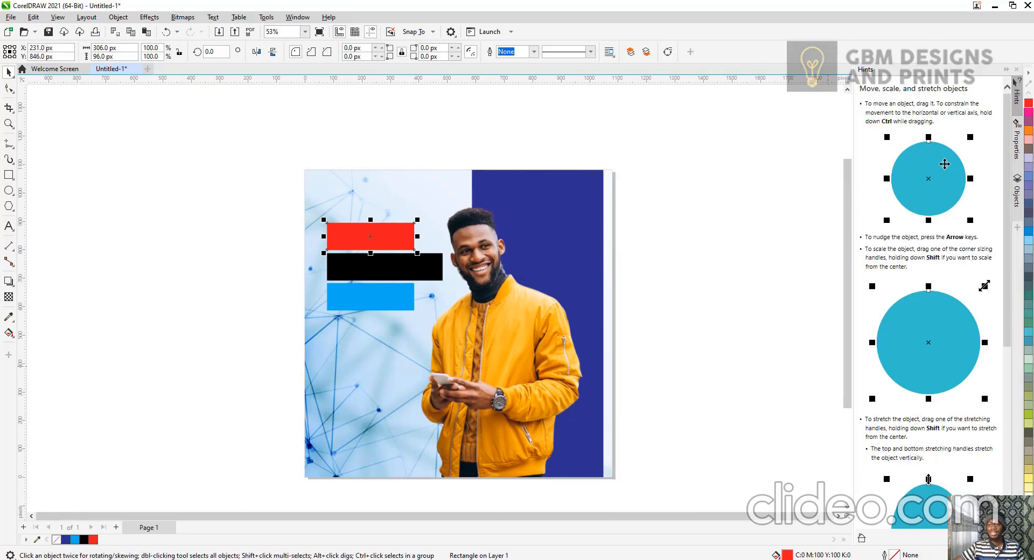
pyautogui.click(1029, 541)
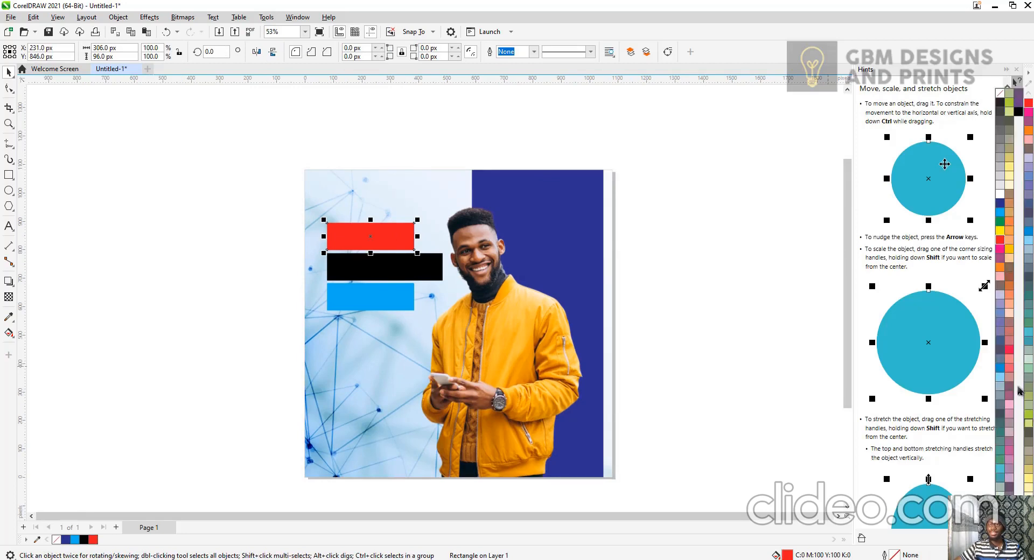
pyautogui.click(1011, 249)
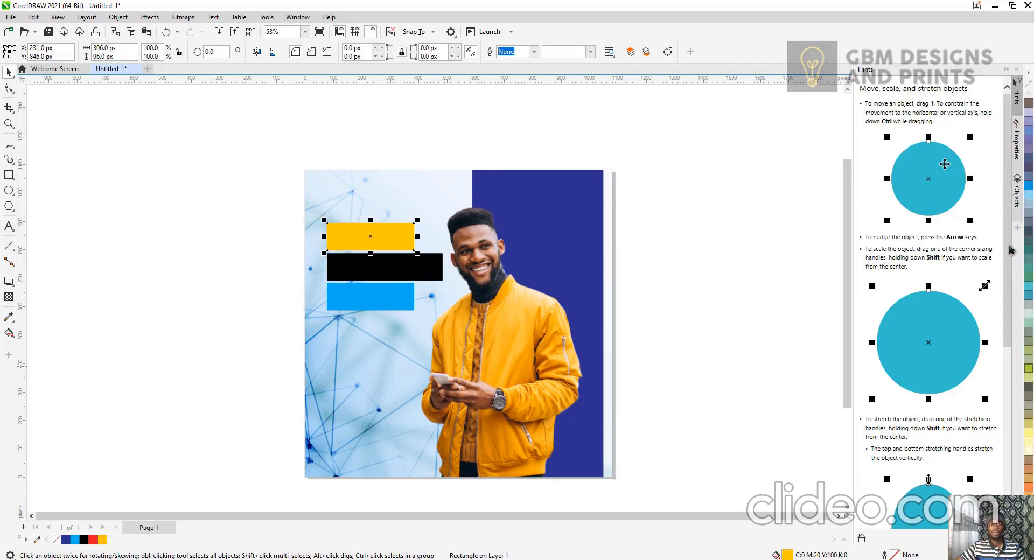
pyautogui.click(668, 296)
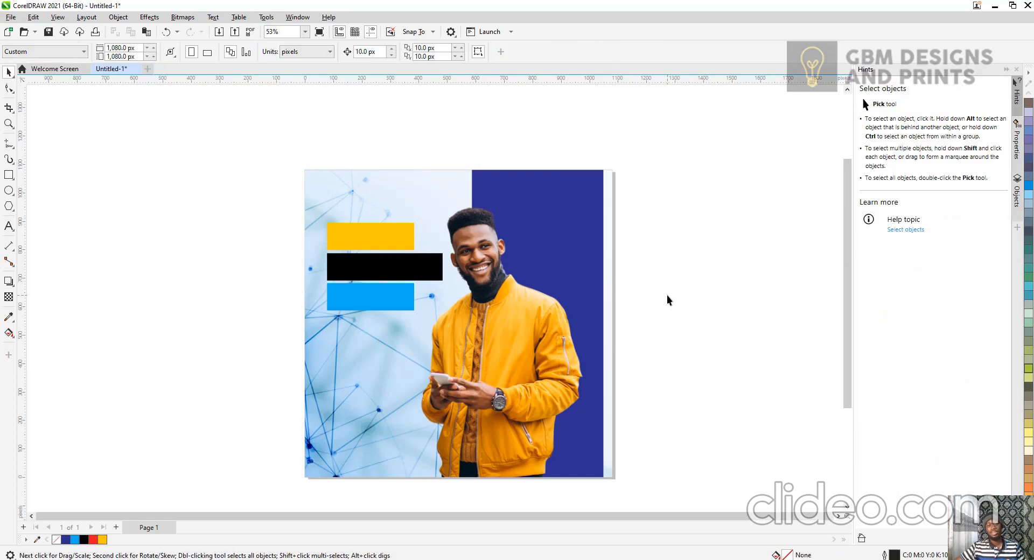
# Recolour the middle rectangle cyan and then back to black.
pyautogui.click(417, 275)
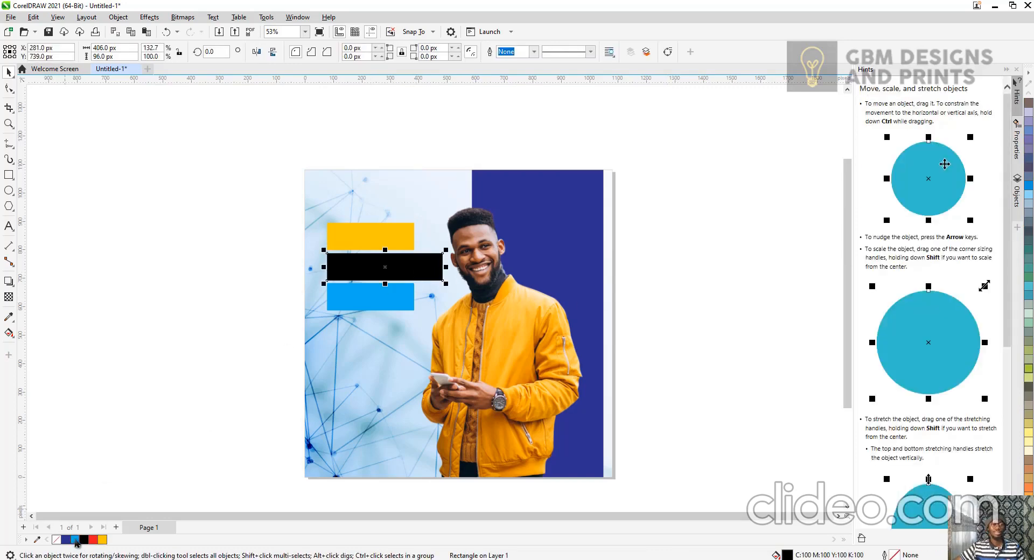
pyautogui.click(75, 541)
pyautogui.click(153, 420)
pyautogui.click(364, 274)
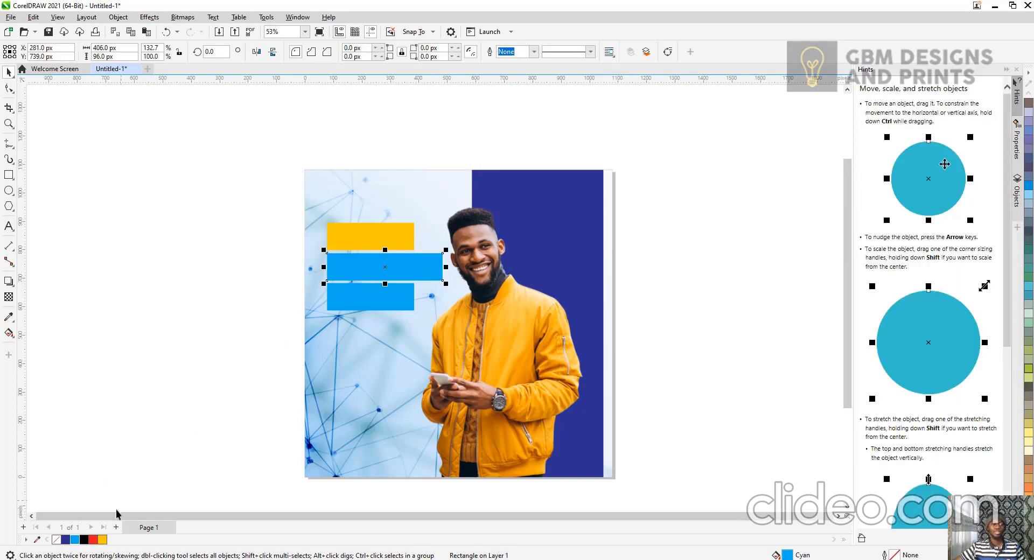
pyautogui.click(84, 540)
pyautogui.click(228, 384)
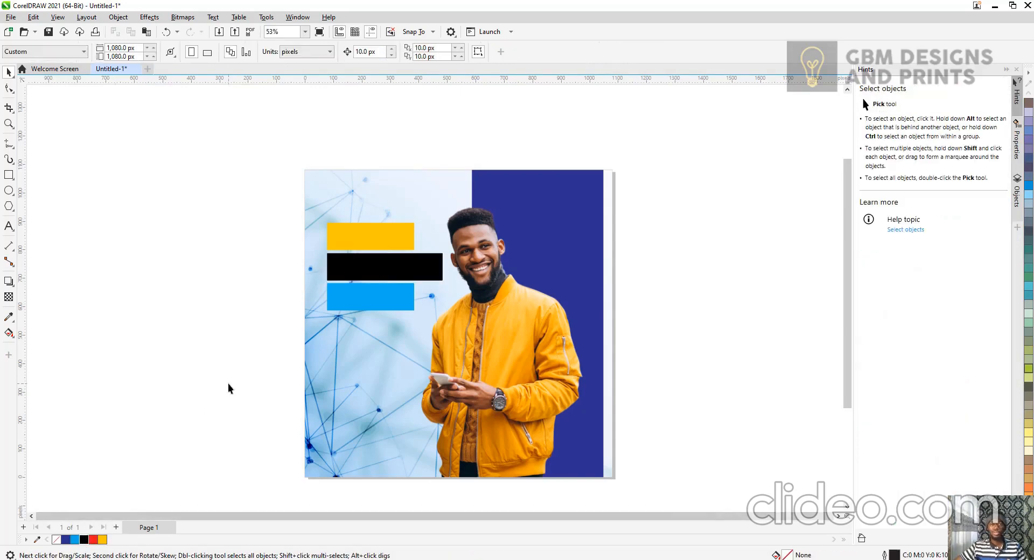
# Zoom the page to fit and fill the bottom cyan rectangle yellow.
pyautogui.click(305, 32)
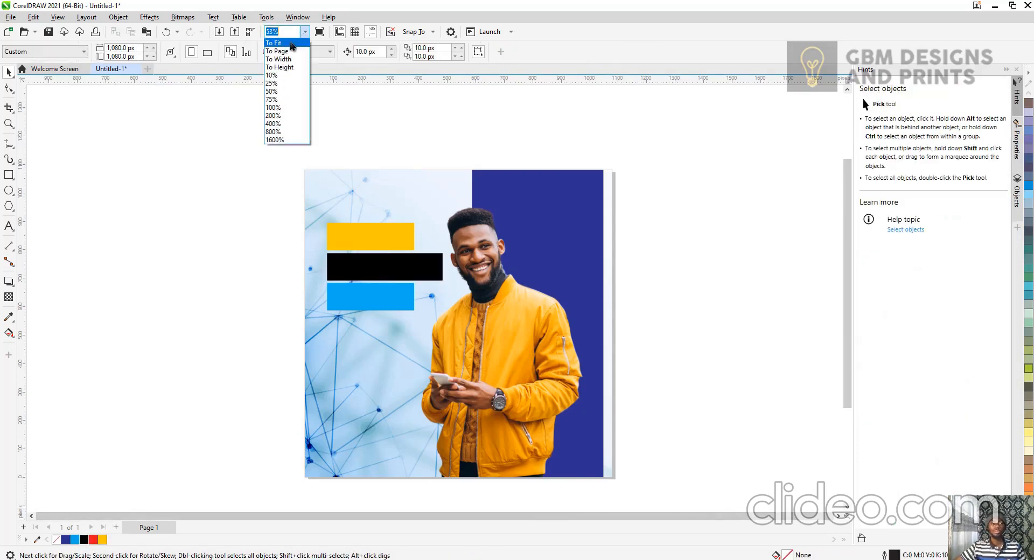
pyautogui.click(302, 42)
pyautogui.click(319, 263)
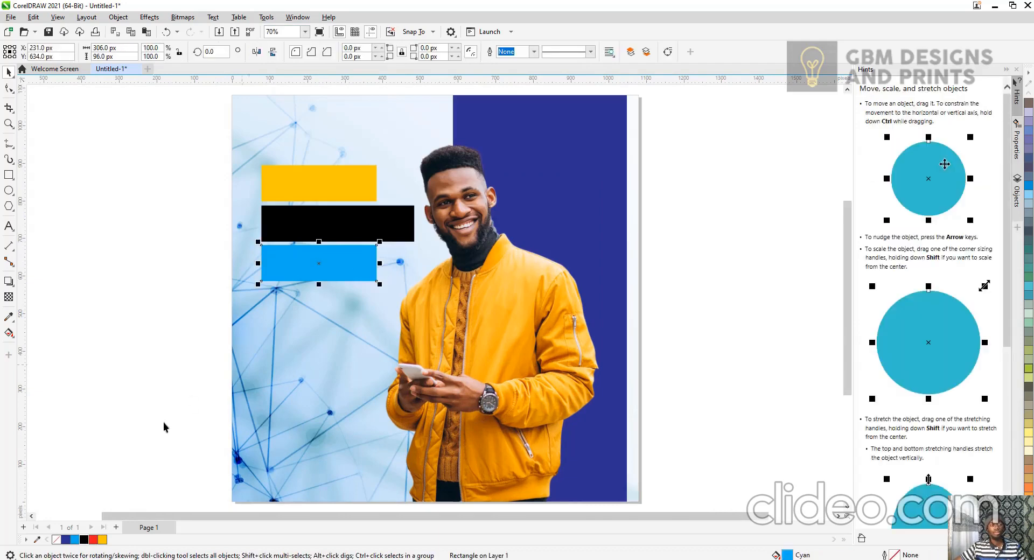
pyautogui.click(102, 540)
pyautogui.click(140, 404)
# Create an artistic text object reading ENJOY beside the page with the Text tool.
pyautogui.scroll(-1, 330, 253)
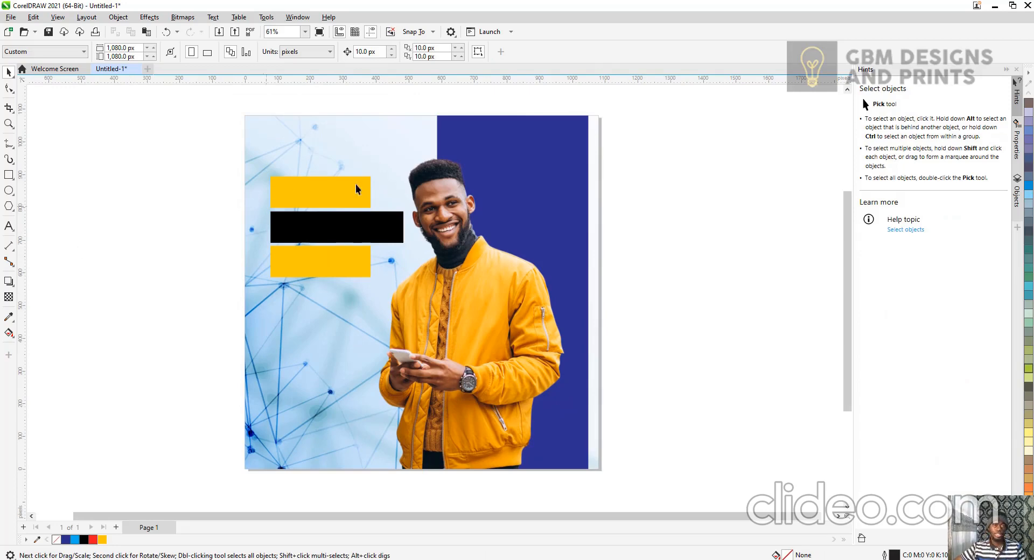
pyautogui.click(8, 226)
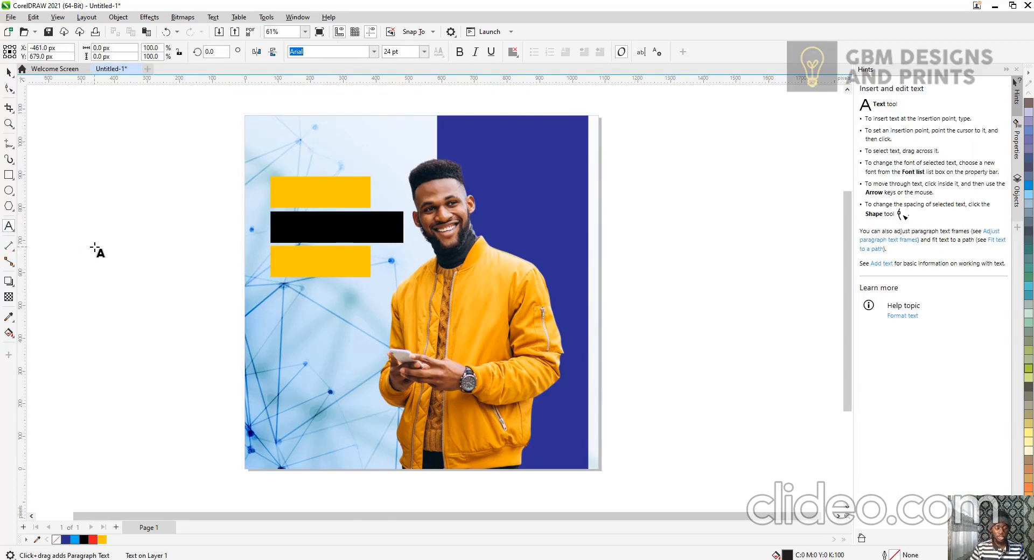
pyautogui.write('un')
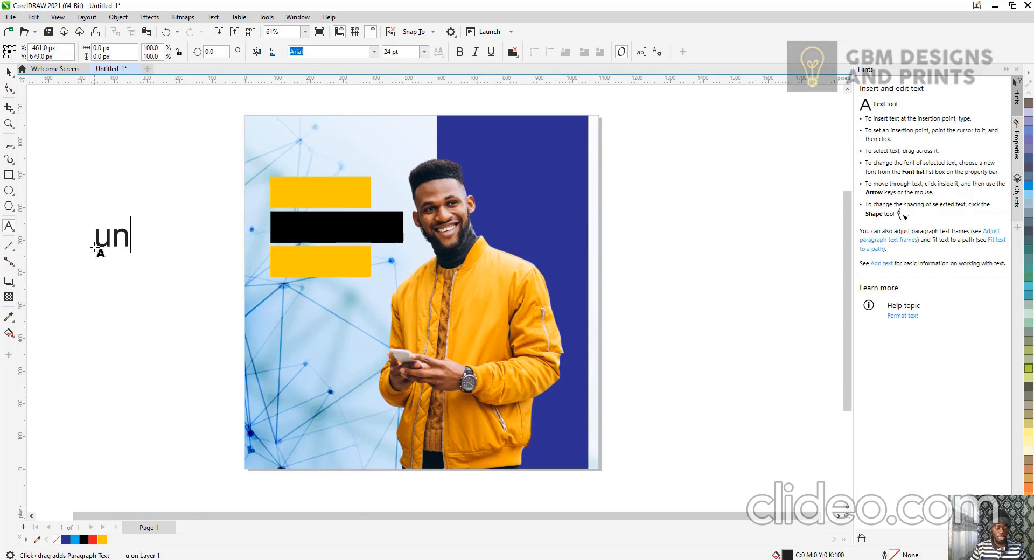
pyautogui.hotkey('ctrl', 'a')
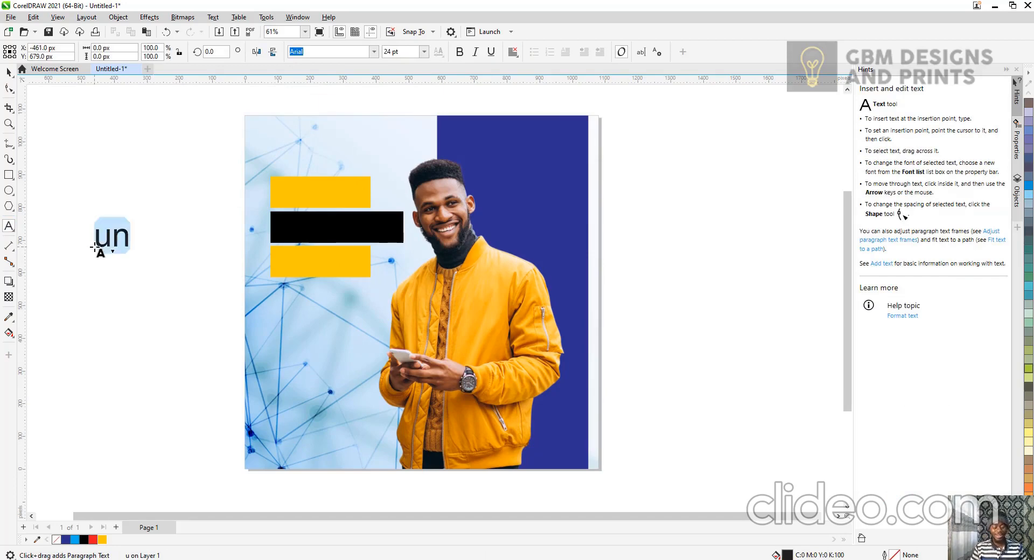
pyautogui.press('Right')
pyautogui.write('li')
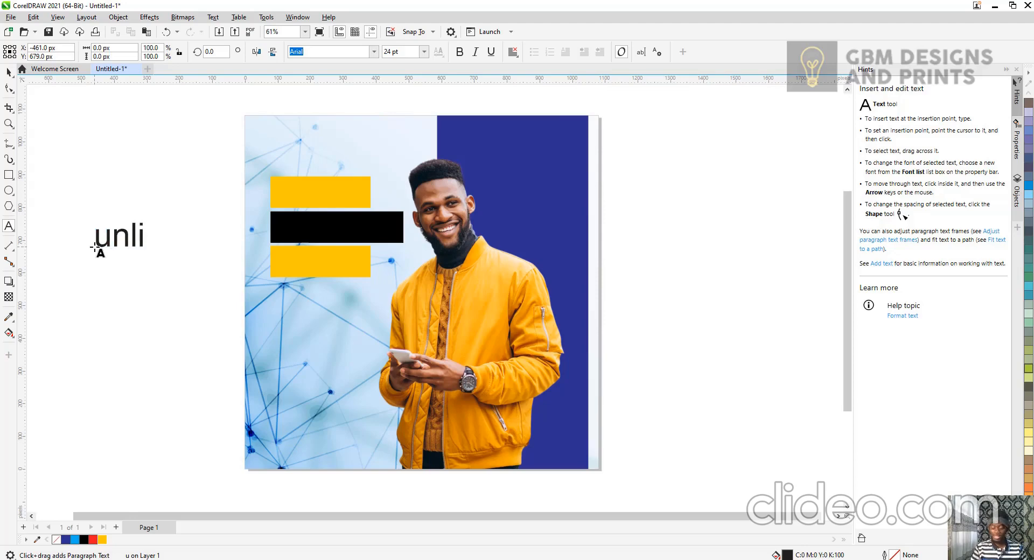
pyautogui.hotkey('ctrl', 'a')
pyautogui.write('U')
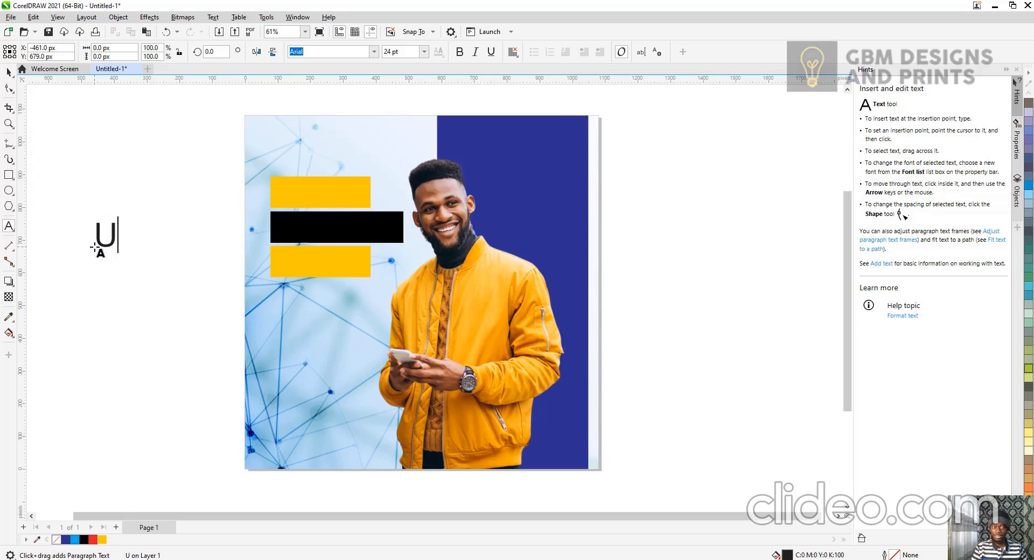
pyautogui.write('NLIMITED')
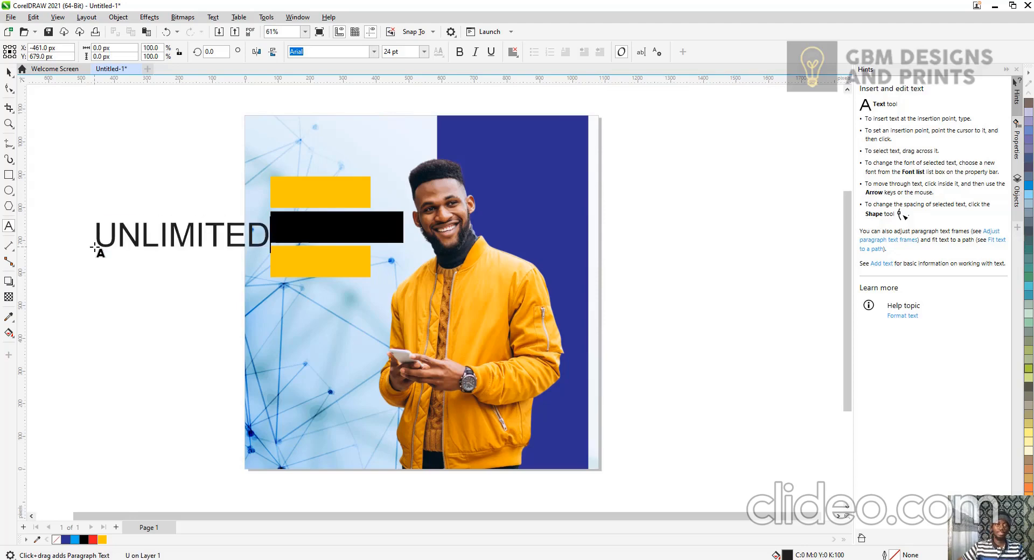
pyautogui.press('Escape')
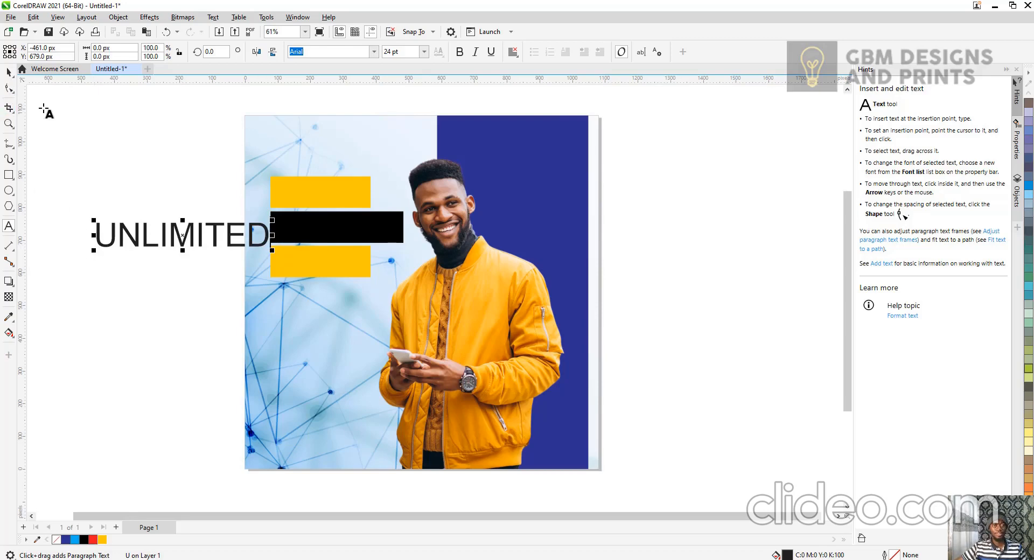
pyautogui.hotkey('ctrl', 'a')
pyautogui.write('ENJOY')
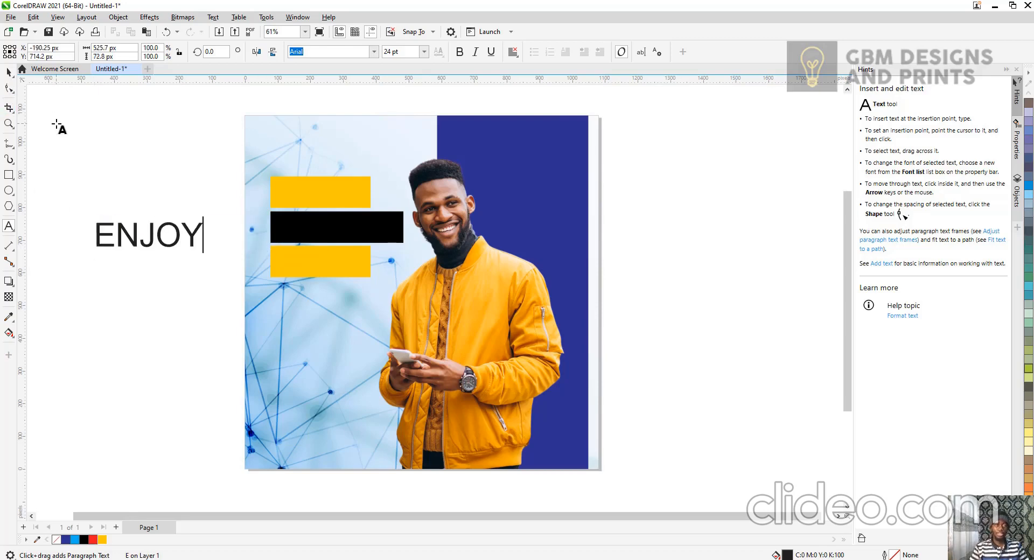
pyautogui.press('Escape')
pyautogui.click(7, 72)
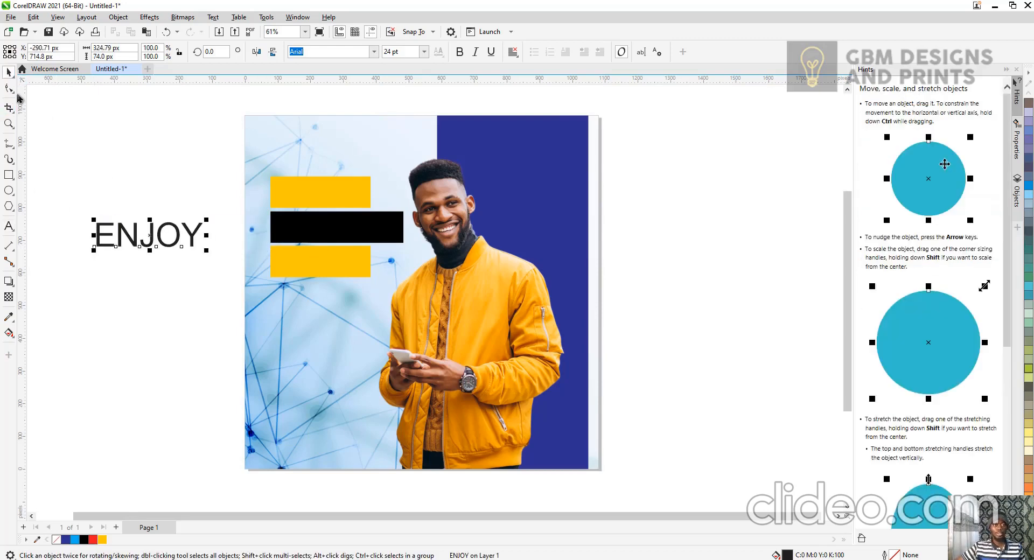
# Move and shrink the ENJOY text onto the top yellow bar and set its font to Arial MT Black.
pyautogui.moveTo(189, 236); pyautogui.dragTo(365, 206)
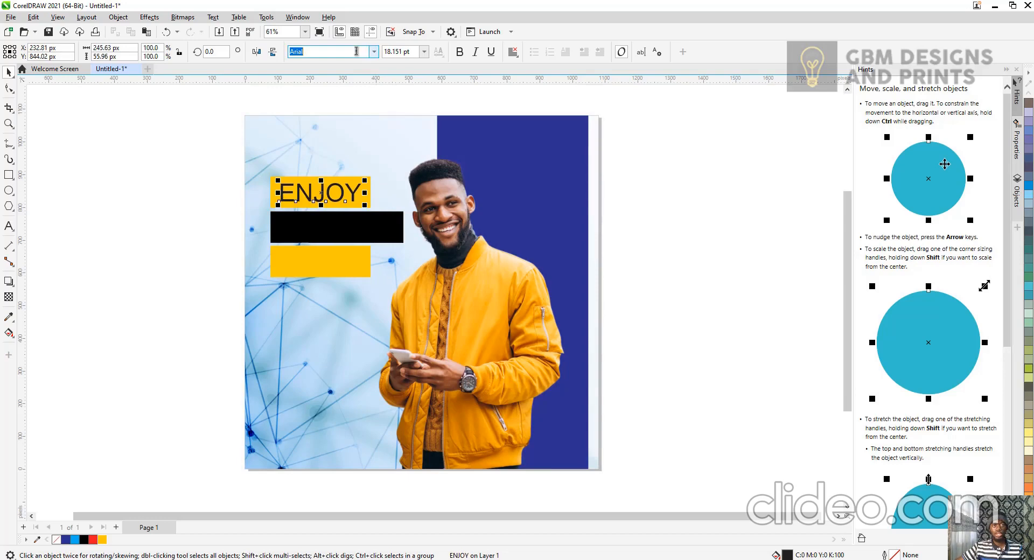
pyautogui.write('MT Black')
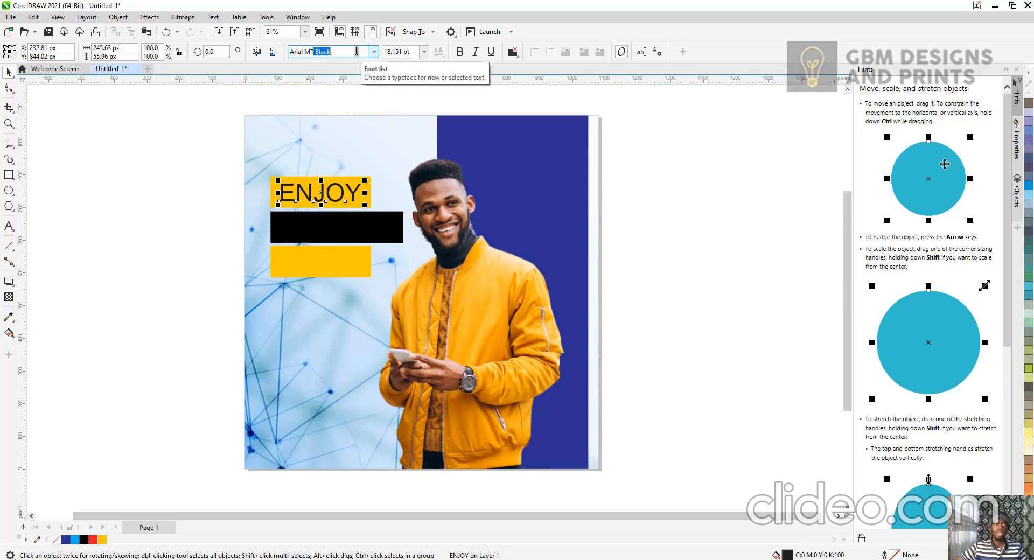
pyautogui.press('Return')
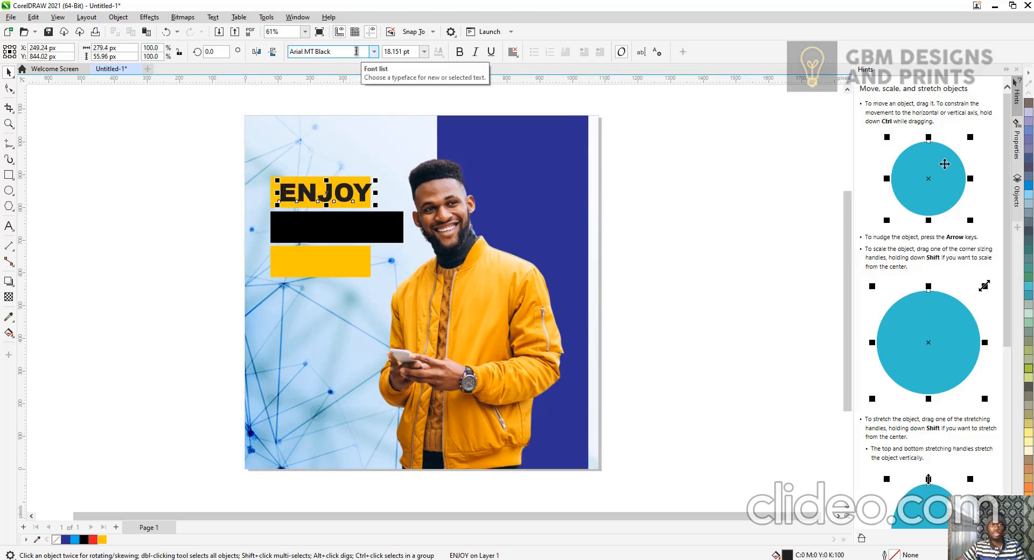
# Nudge the ENJOY text into place on the bar and fill it black.
pyautogui.moveTo(359, 187); pyautogui.dragTo(361, 194)
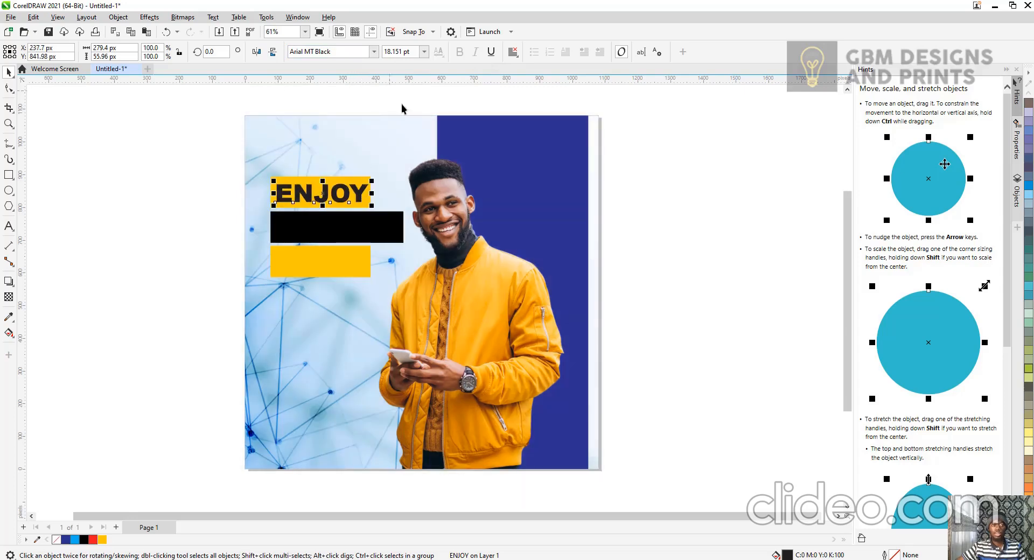
pyautogui.click(85, 540)
pyautogui.click(127, 343)
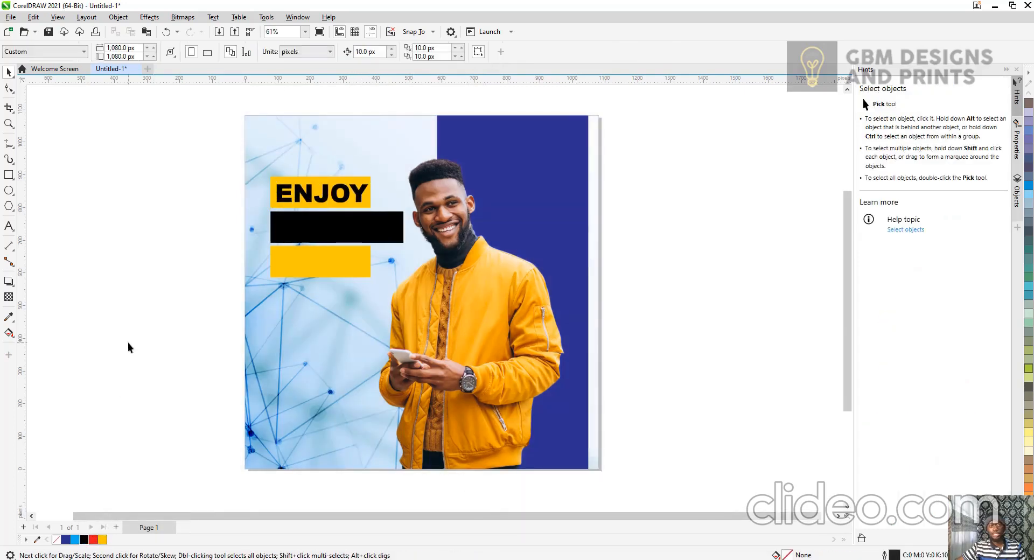
# Center the ENJOY text on the top yellow bar both horizontally and vertically.
pyautogui.click(337, 193)
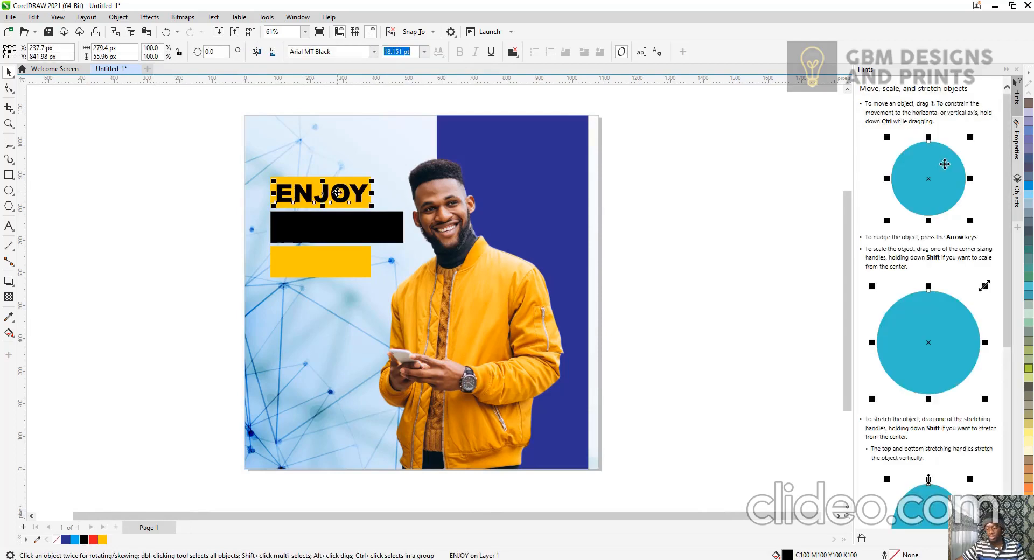
pyautogui.moveTo(231, 161); pyautogui.dragTo(446, 217)
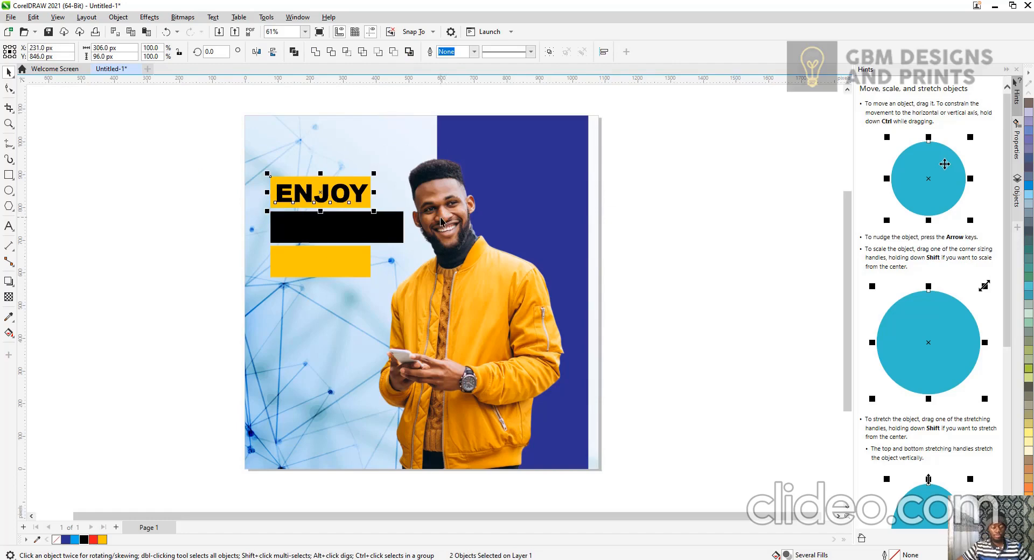
pyautogui.press('c')
pyautogui.press('e')
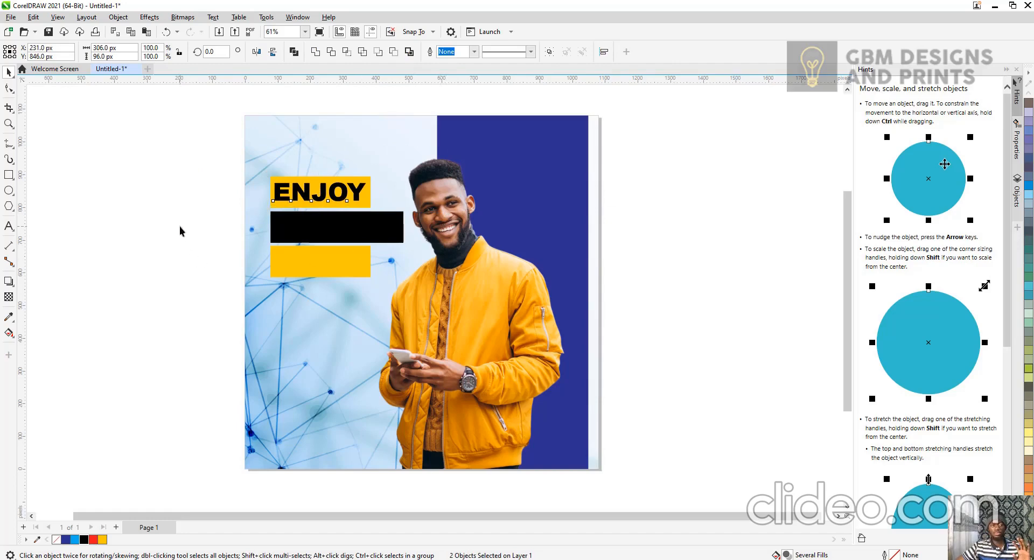
pyautogui.moveTo(177, 143); pyautogui.dragTo(385, 217)
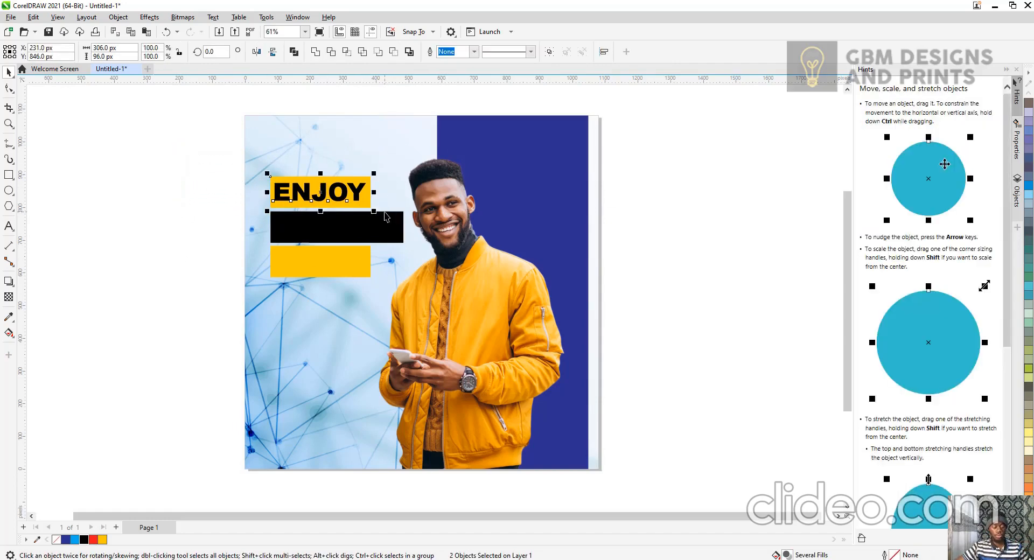
pyautogui.click(186, 216)
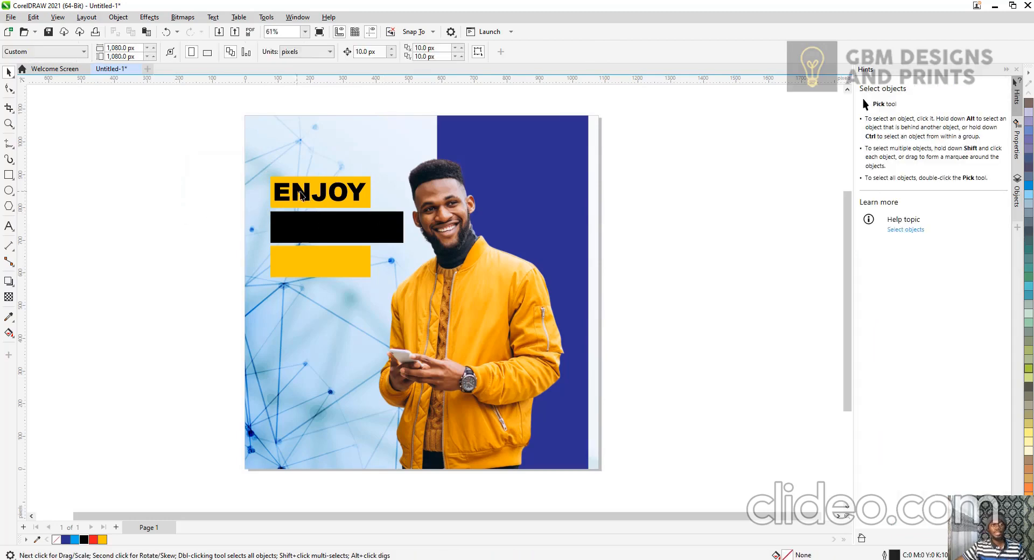
# Duplicate the ENJOY text beside the page and change the copy's wording to UNLIMITED.
pyautogui.click(305, 196)
pyautogui.moveTo(305, 196); pyautogui.dragTo(199, 229)
pyautogui.doubleClick(200, 229)
pyautogui.hotkey('ctrl', 'a')
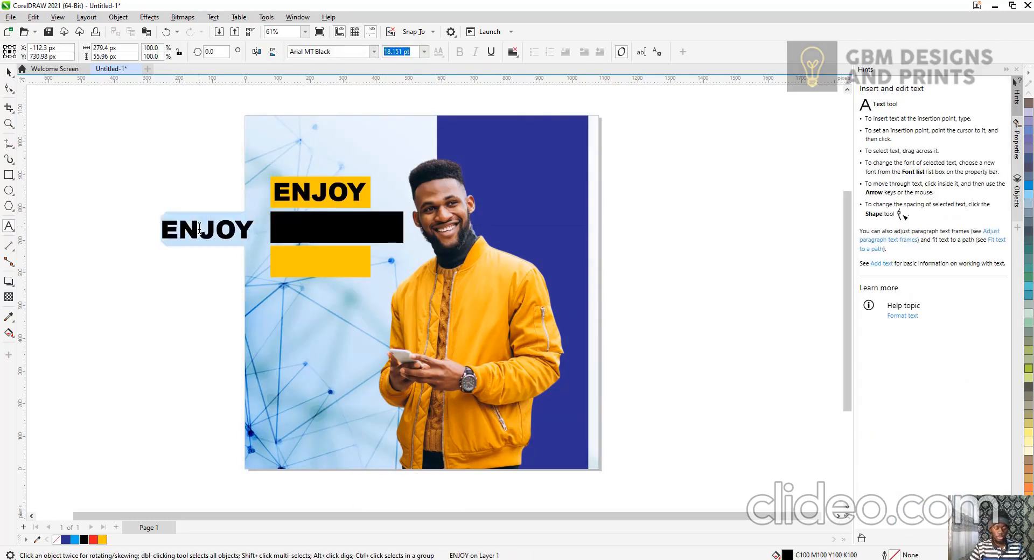
pyautogui.write('UNLIMIT')
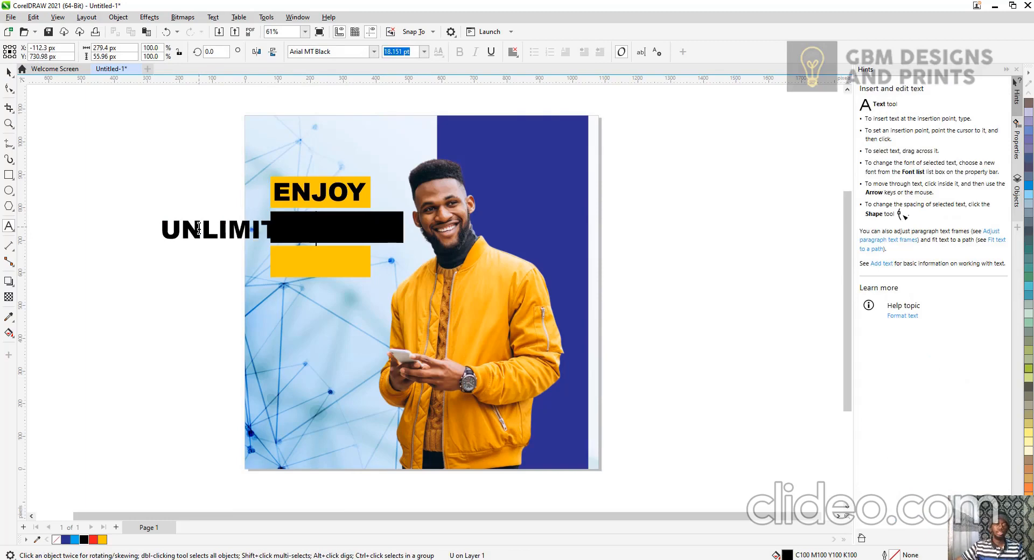
pyautogui.write('ED')
pyautogui.click(8, 71)
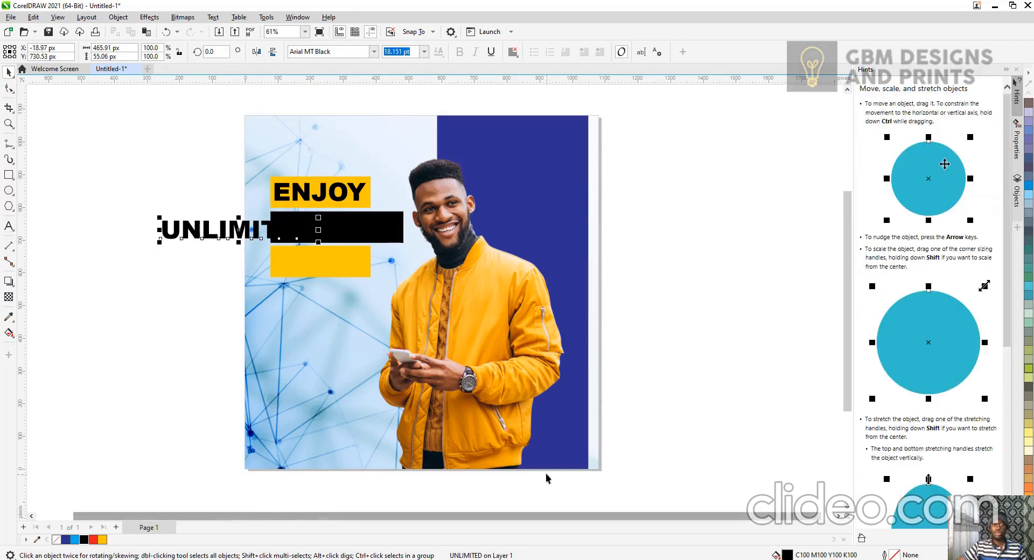
# Fill the UNLIMITED text deep yellow, then move and shrink it onto the black bar.
pyautogui.click(102, 539)
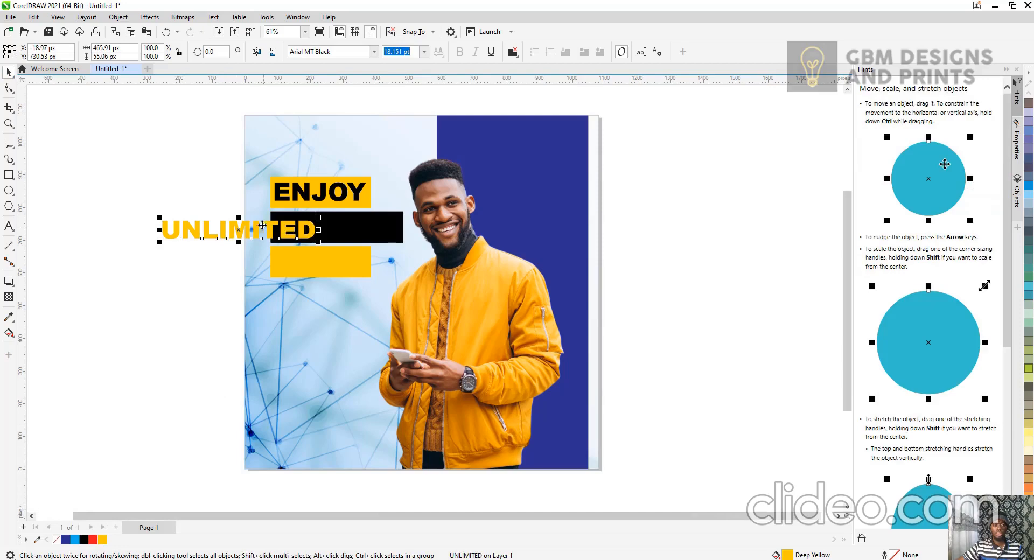
pyautogui.moveTo(242, 222); pyautogui.dragTo(355, 223)
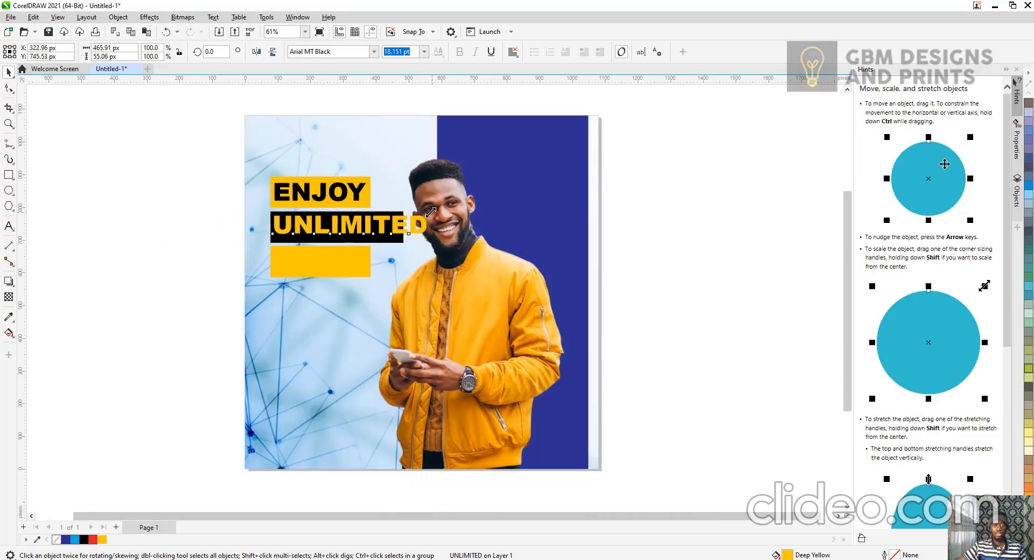
pyautogui.moveTo(434, 212); pyautogui.dragTo(421, 214)
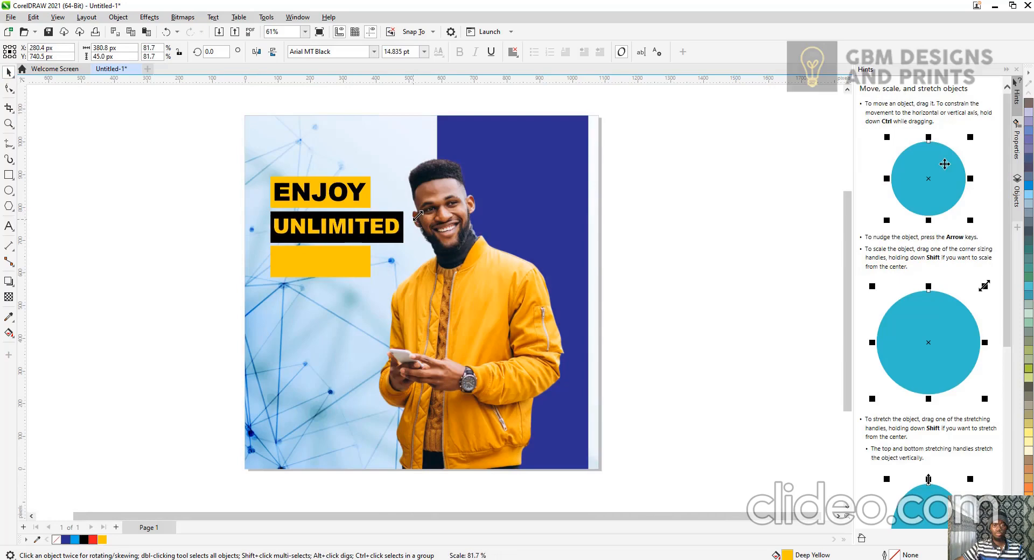
pyautogui.click(742, 306)
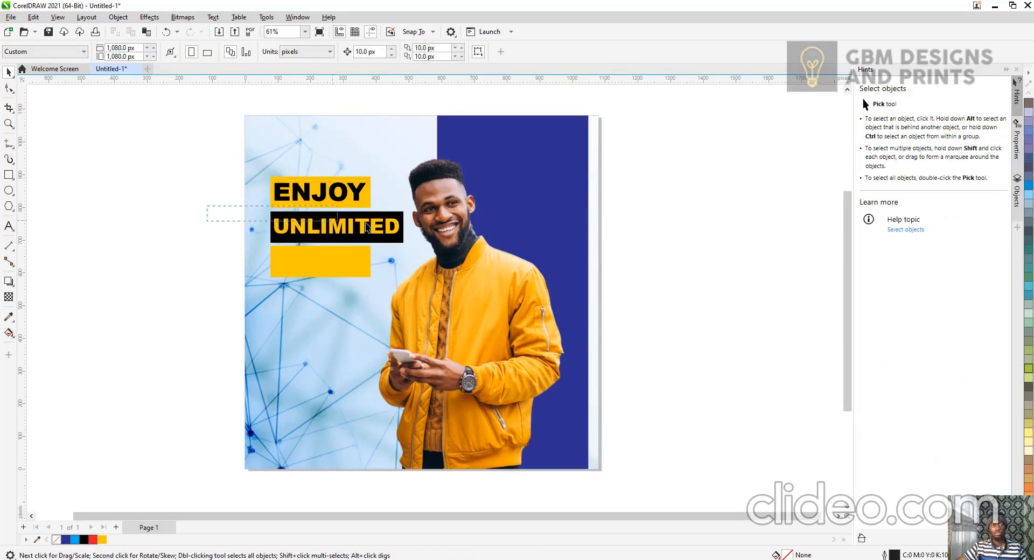
# Align the UNLIMITED text on the black bar and change its fill to white.
pyautogui.moveTo(367, 227); pyautogui.dragTo(419, 245)
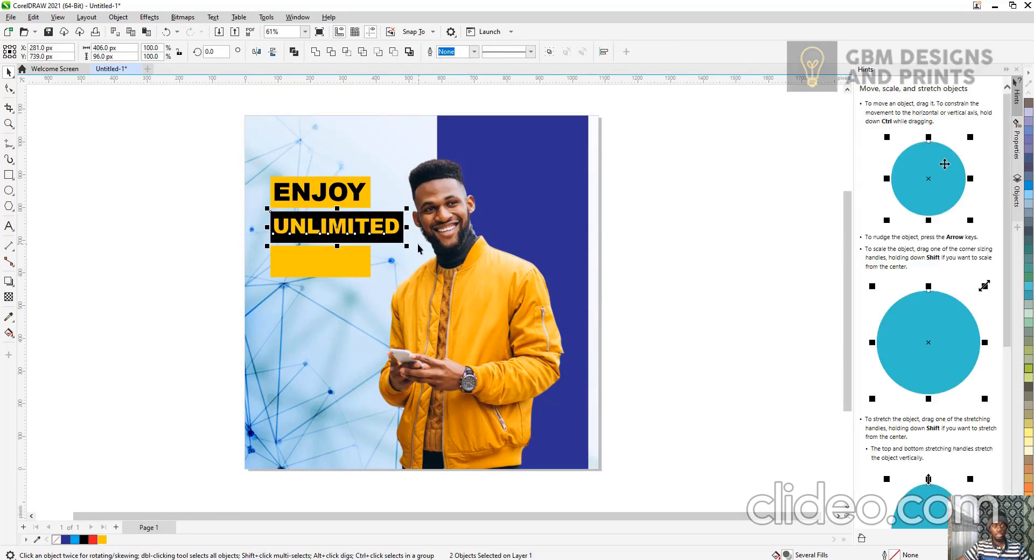
pyautogui.click(171, 264)
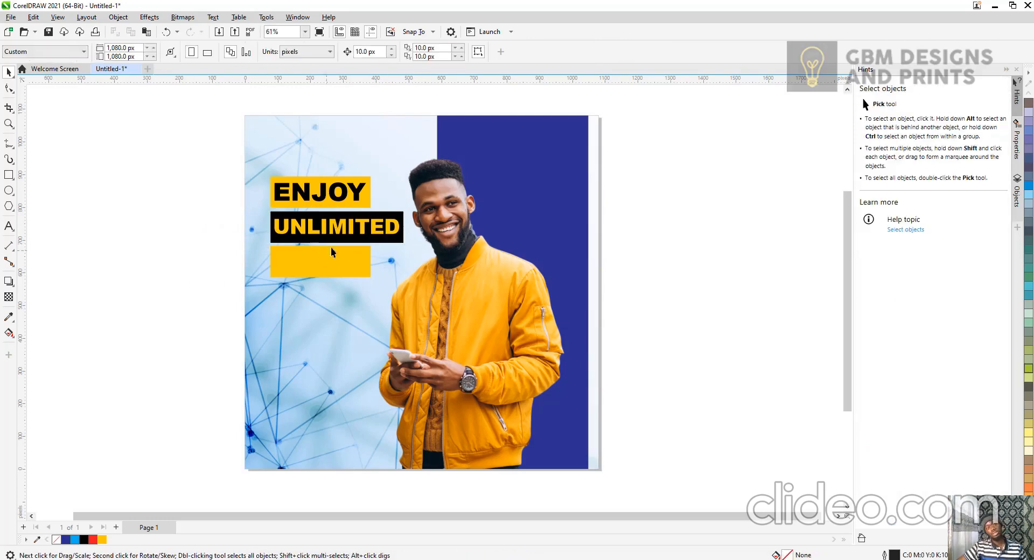
pyautogui.click(342, 231)
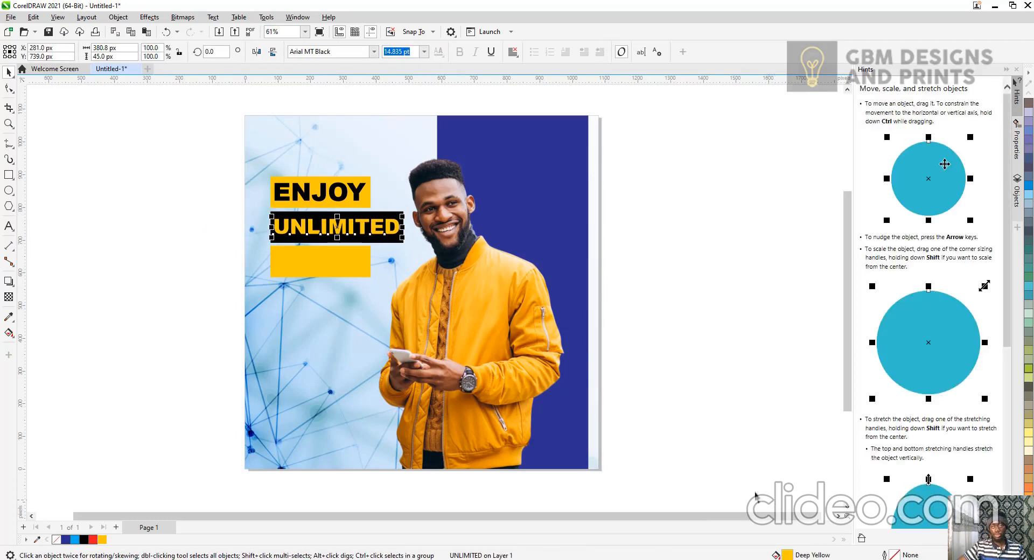
pyautogui.click(1029, 540)
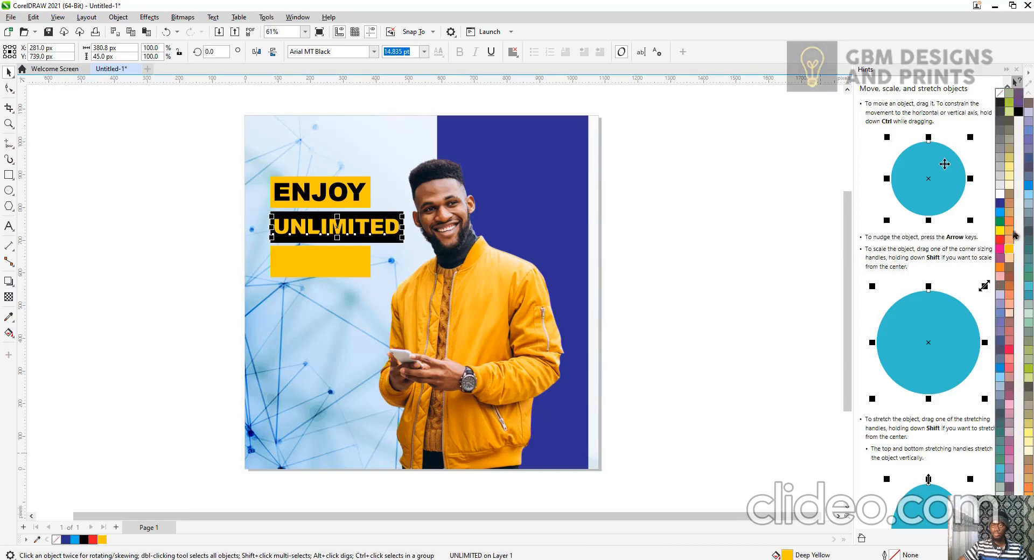
pyautogui.click(1000, 194)
pyautogui.click(646, 256)
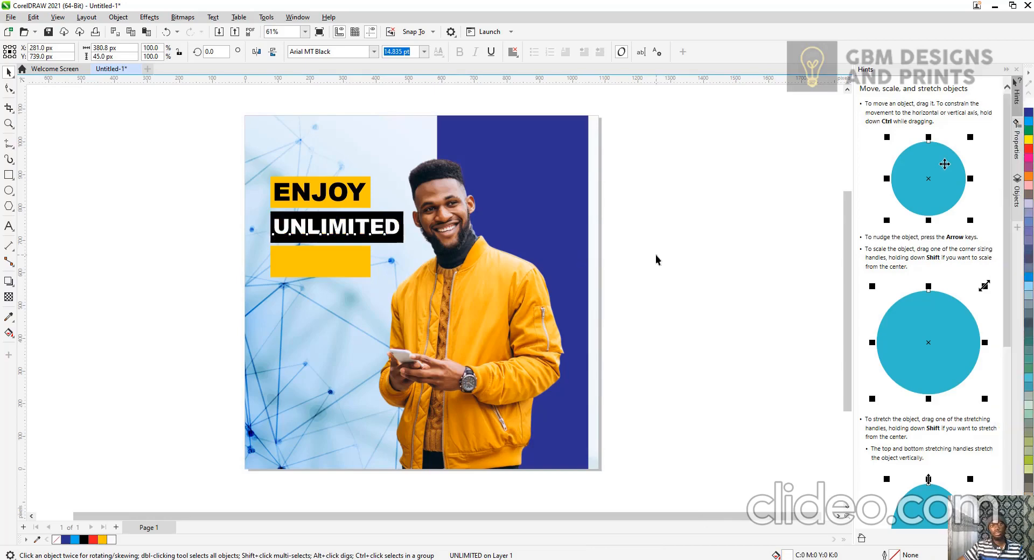
# Duplicate the ENJOY text beside the page and change the copy's wording to DATA.
pyautogui.click(359, 200)
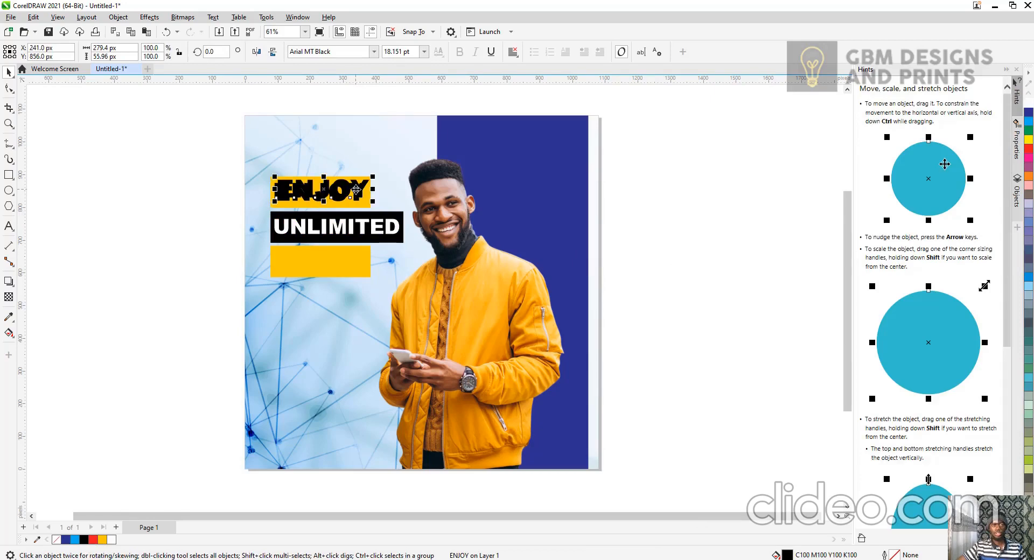
pyautogui.moveTo(356, 189); pyautogui.dragTo(220, 276)
pyautogui.doubleClick(220, 278)
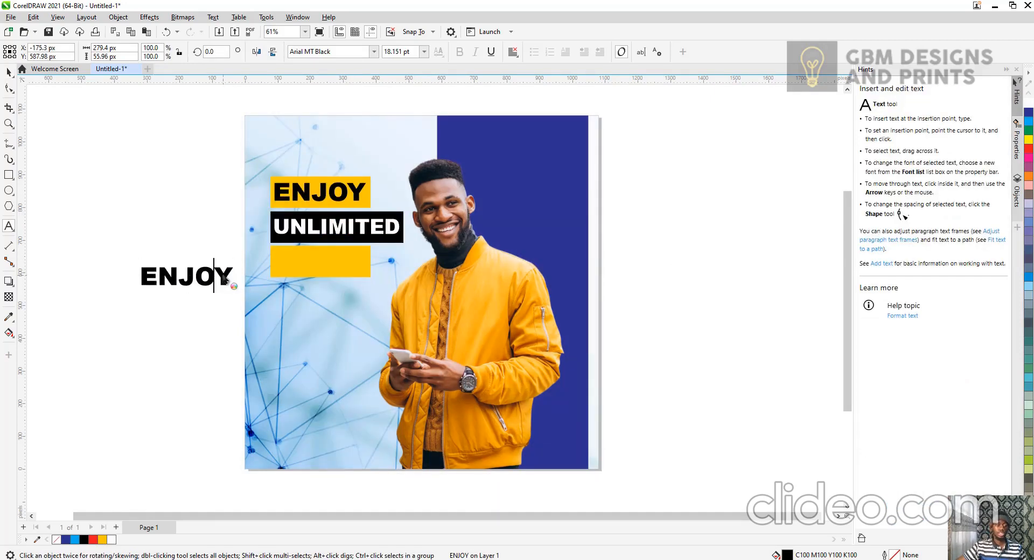
pyautogui.hotkey('ctrl', 'a')
pyautogui.write('DATA')
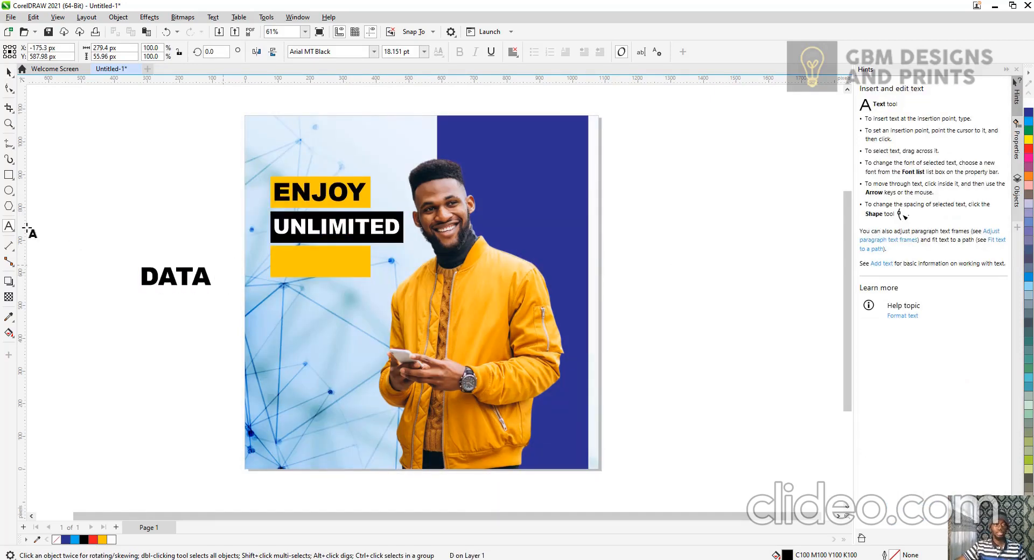
pyautogui.click(9, 73)
# Move the DATA text onto the bottom yellow bar and center it on the bar both ways.
pyautogui.moveTo(172, 272); pyautogui.dragTo(311, 262)
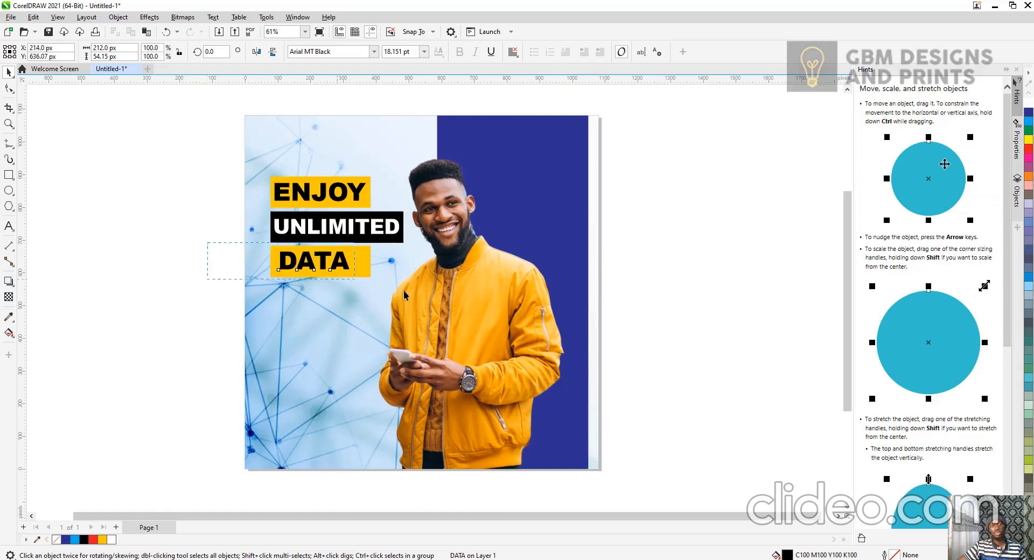
pyautogui.moveTo(404, 291); pyautogui.dragTo(425, 296)
pyautogui.press('c')
pyautogui.press('e')
pyautogui.click(143, 314)
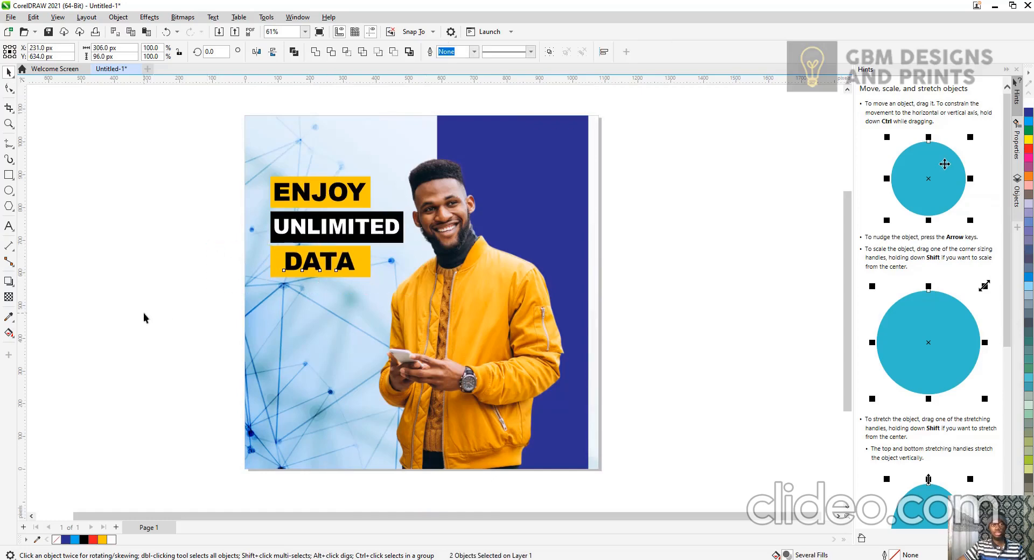
pyautogui.moveTo(316, 261); pyautogui.dragTo(317, 263)
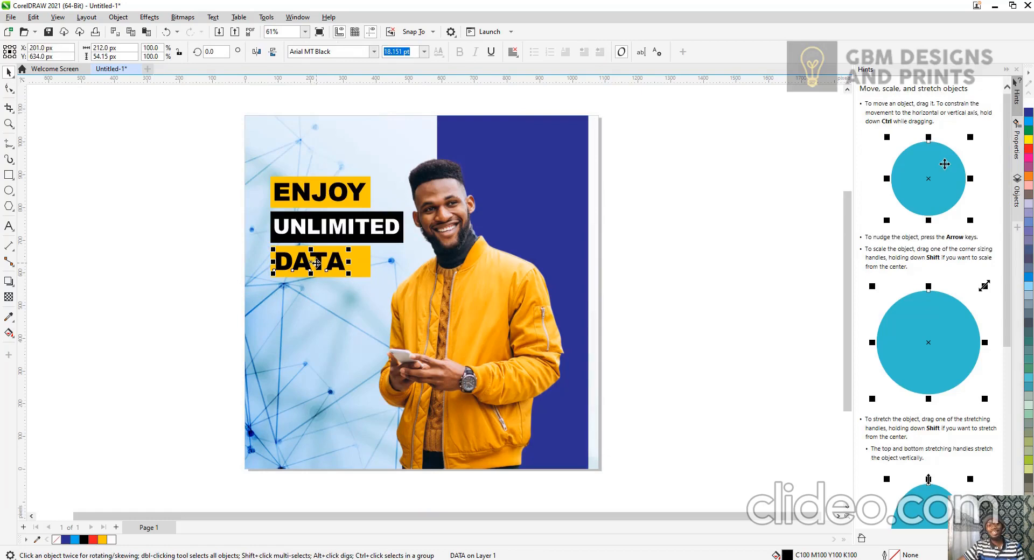
pyautogui.click(139, 280)
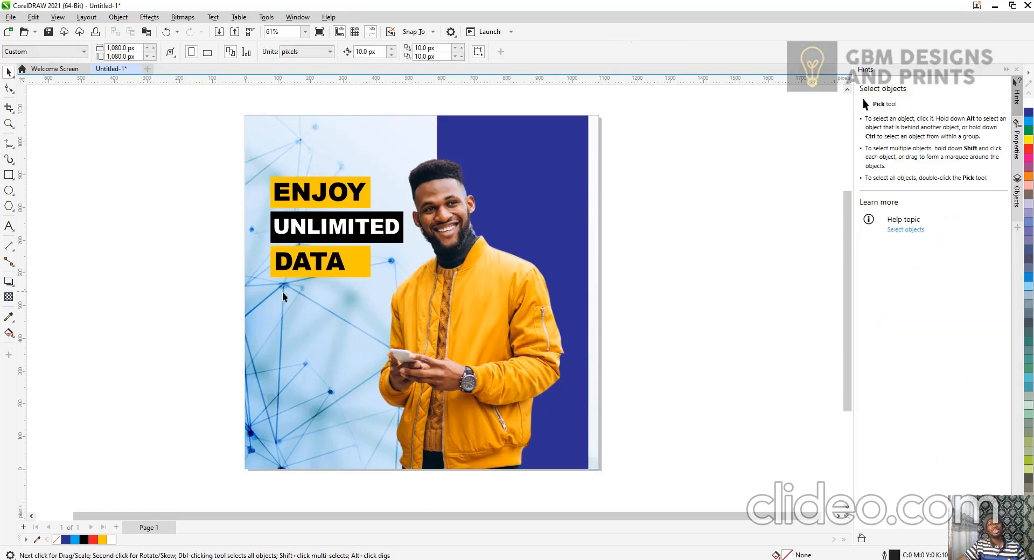
# Create a text object beside the page reading "Browse as much as you want for less today.".
pyautogui.scroll(-1, 284, 291)
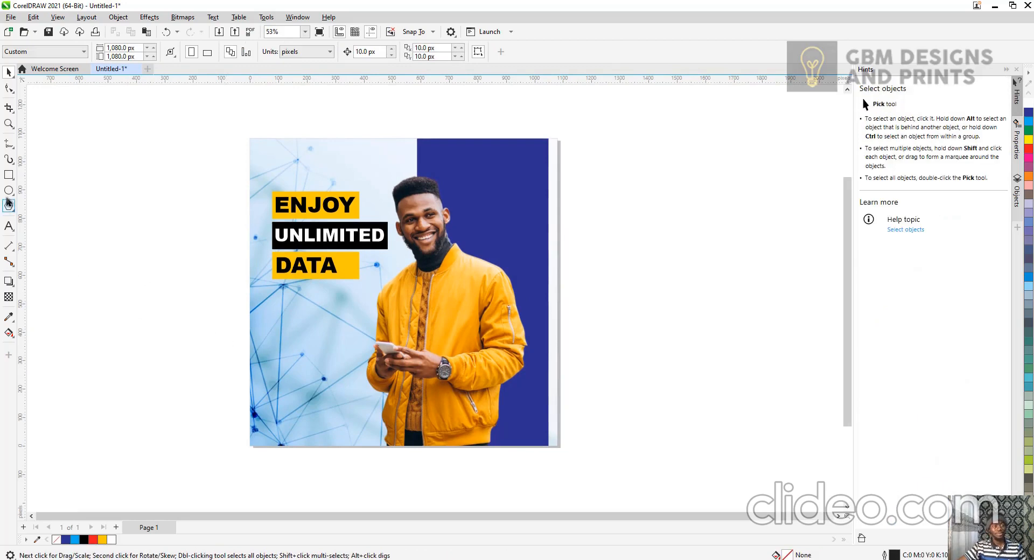
pyautogui.click(8, 226)
pyautogui.click(199, 322)
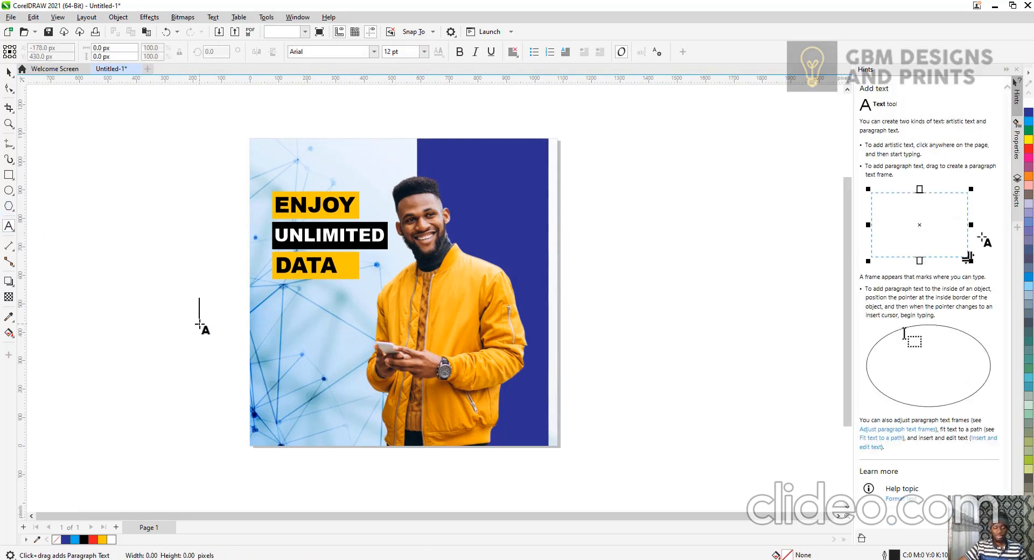
pyautogui.write('Br')
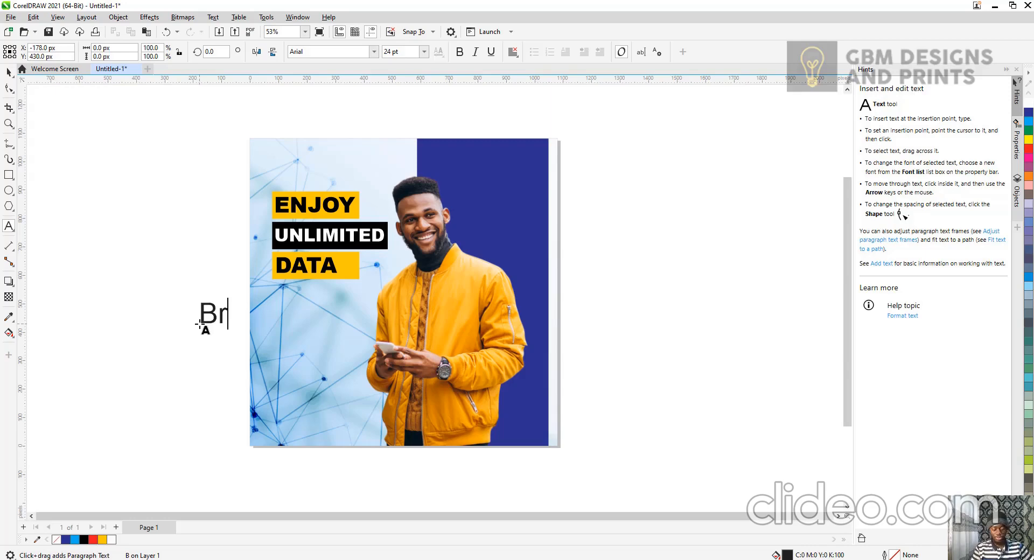
pyautogui.write('owse as m')
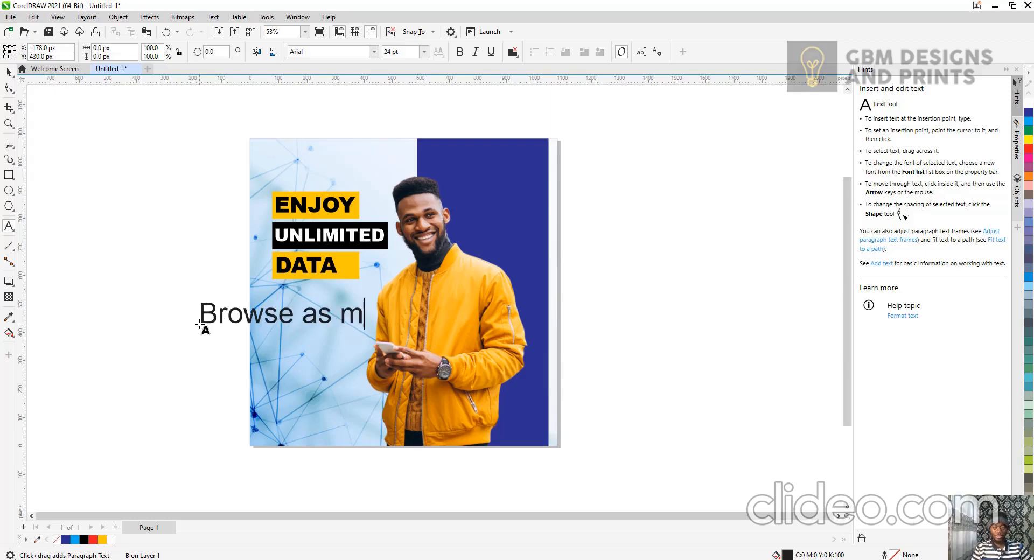
pyautogui.write('uch as y')
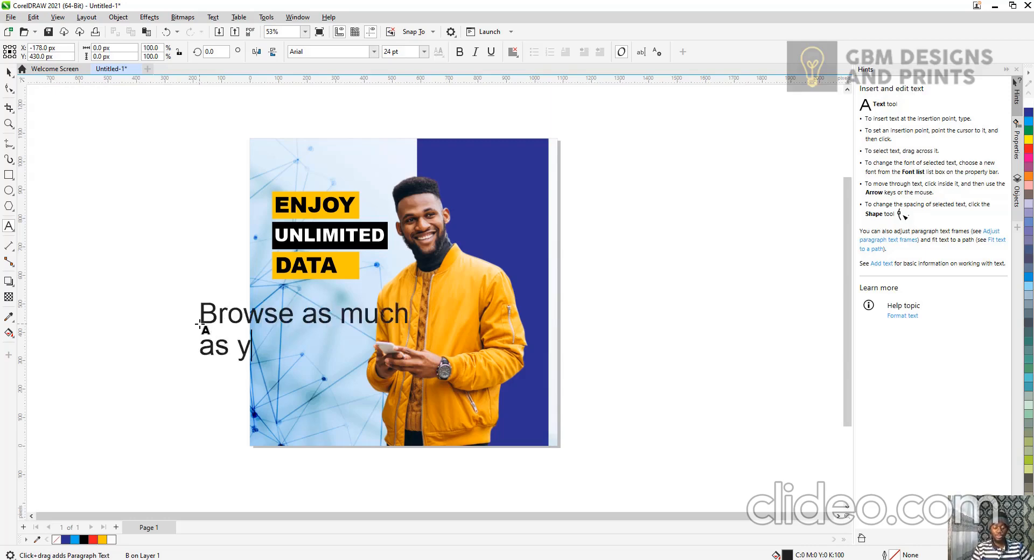
pyautogui.write('ou want')
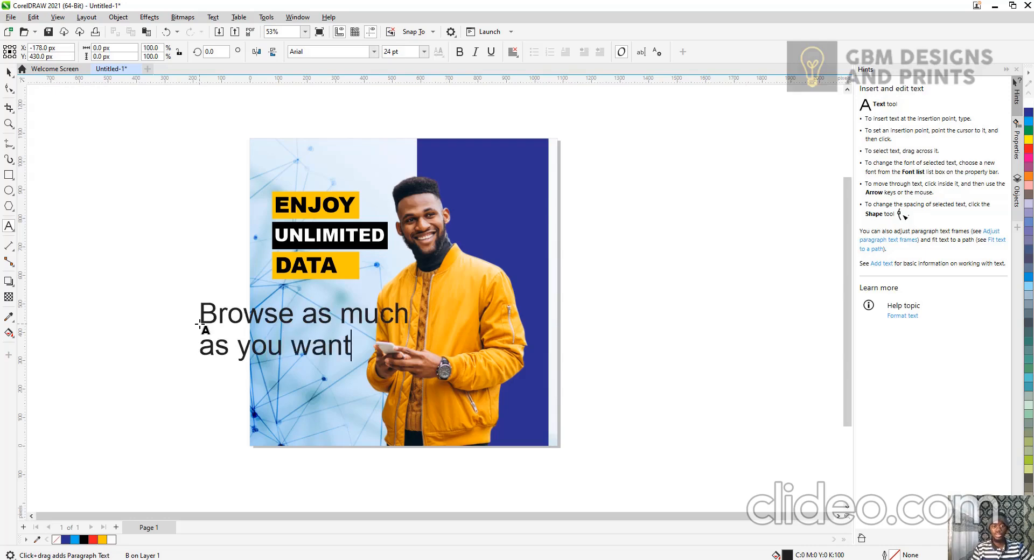
pyautogui.write(' for ')
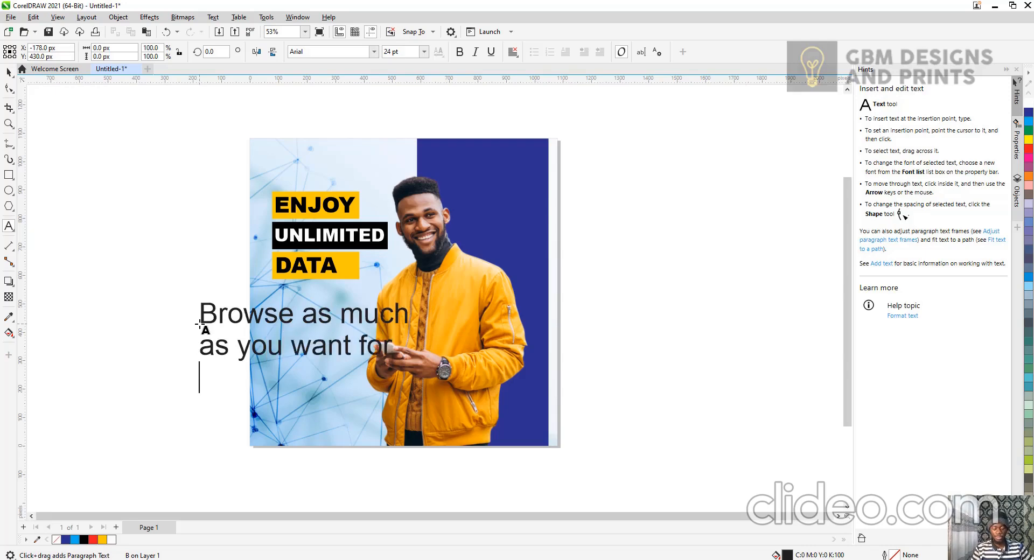
pyautogui.write('less toda')
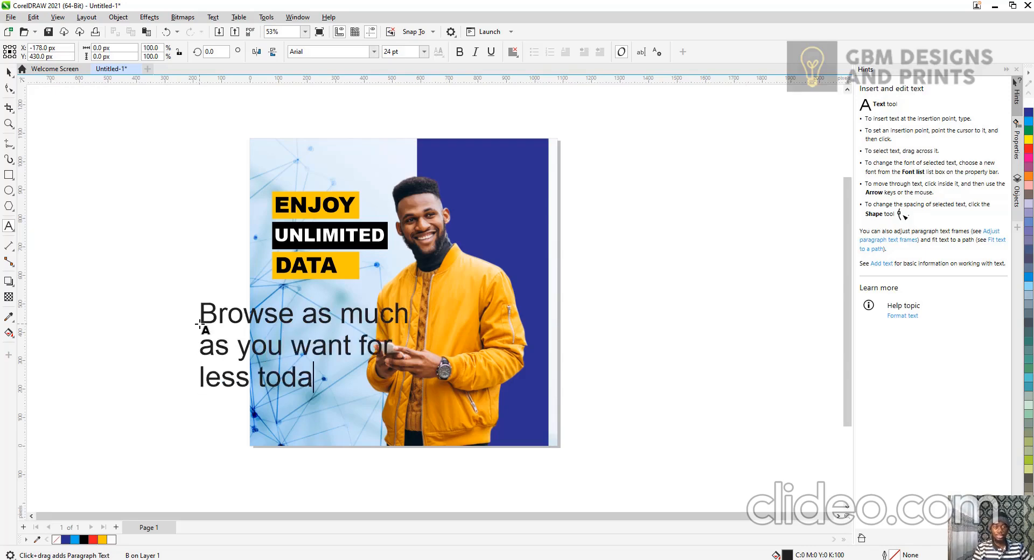
pyautogui.write('y.')
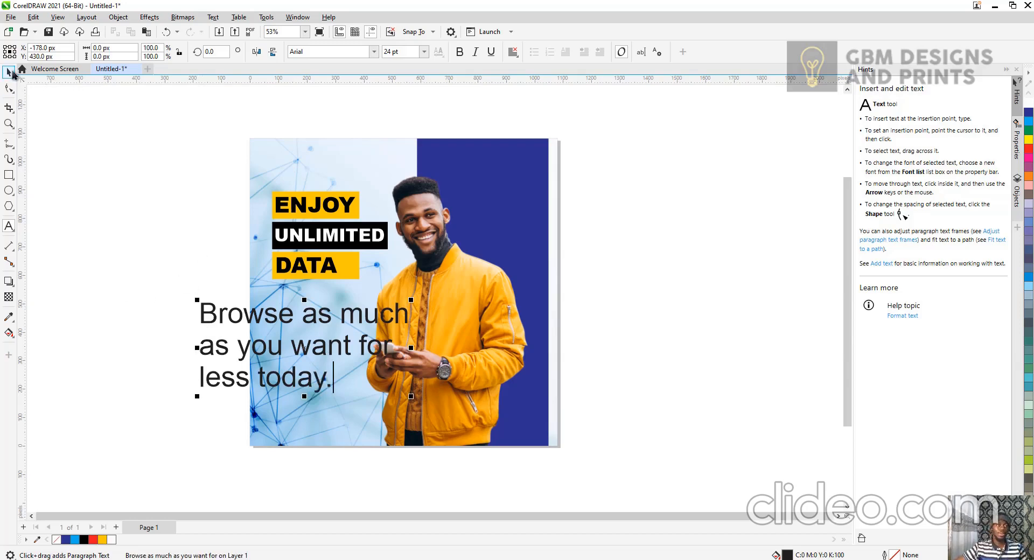
# Shrink the Browse text and place it below the DATA bar on the photo.
pyautogui.doubleClick(9, 73)
pyautogui.click(175, 322)
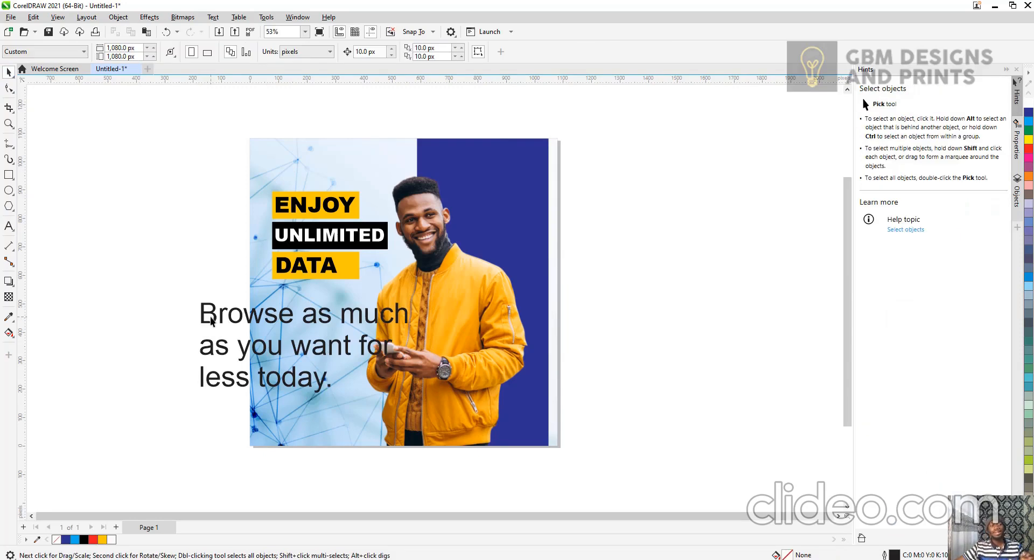
pyautogui.click(214, 316)
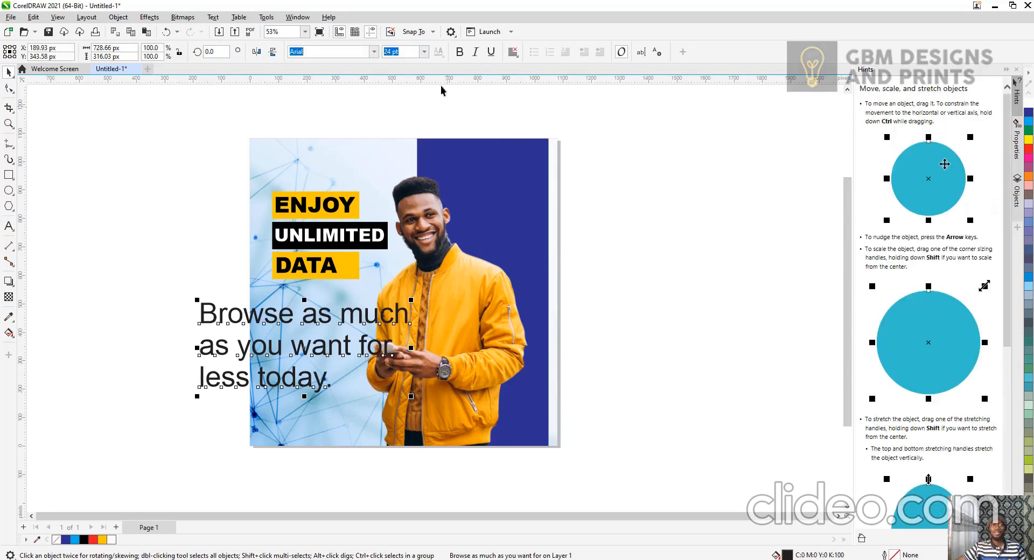
pyautogui.moveTo(413, 399); pyautogui.dragTo(323, 357)
pyautogui.moveTo(276, 323); pyautogui.dragTo(351, 320)
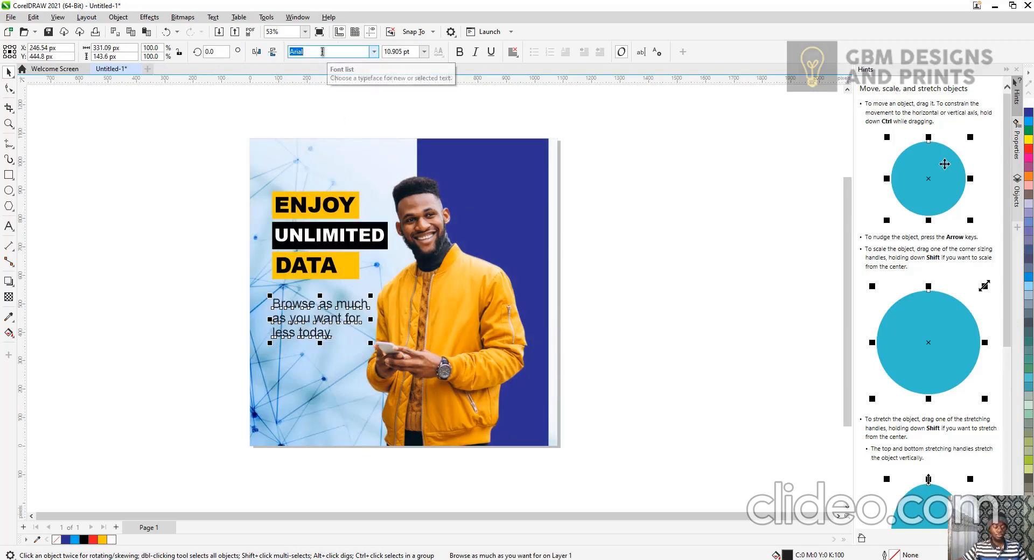
# Set the Browse text's font to Raleway SemiBold.
pyautogui.write('Raleway')
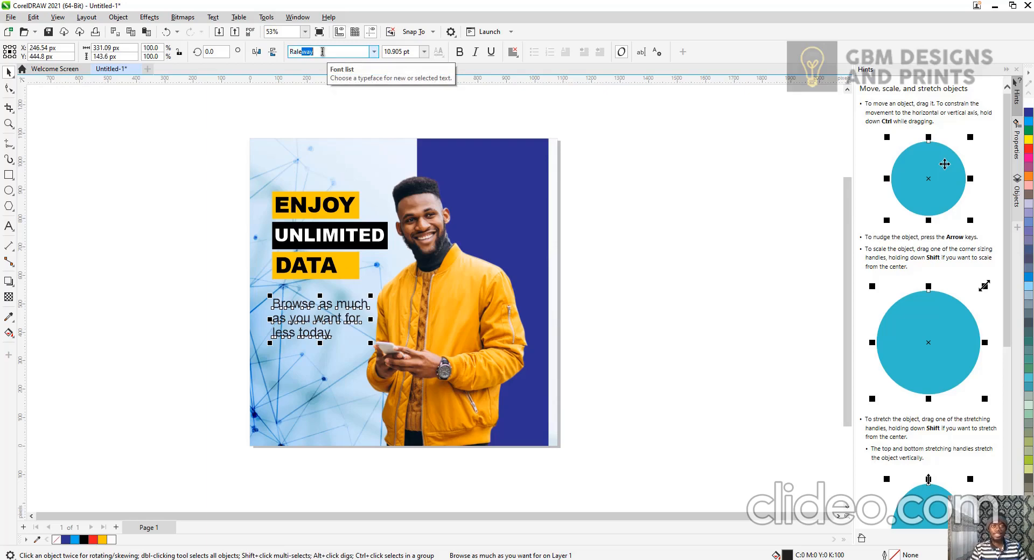
pyautogui.press('Return')
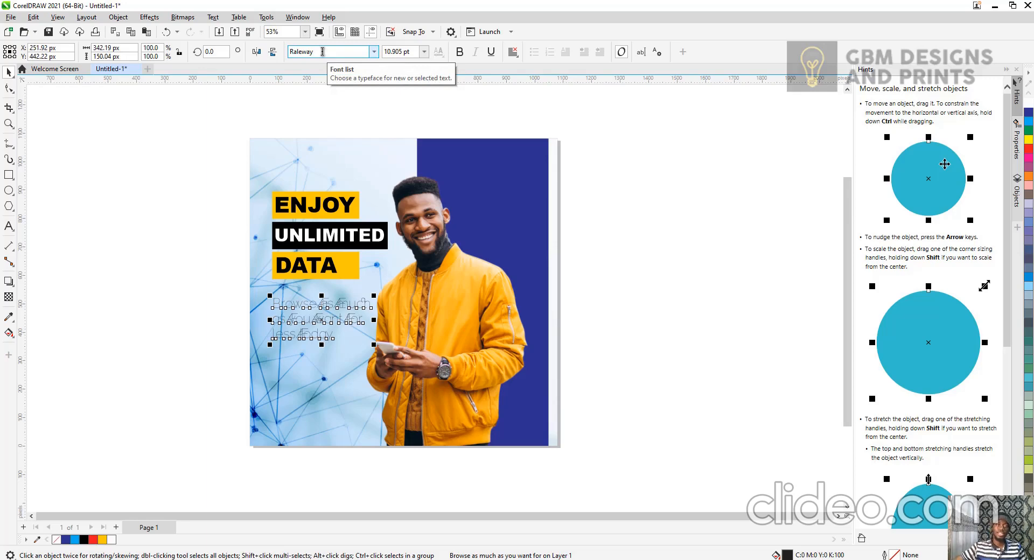
pyautogui.click(373, 52)
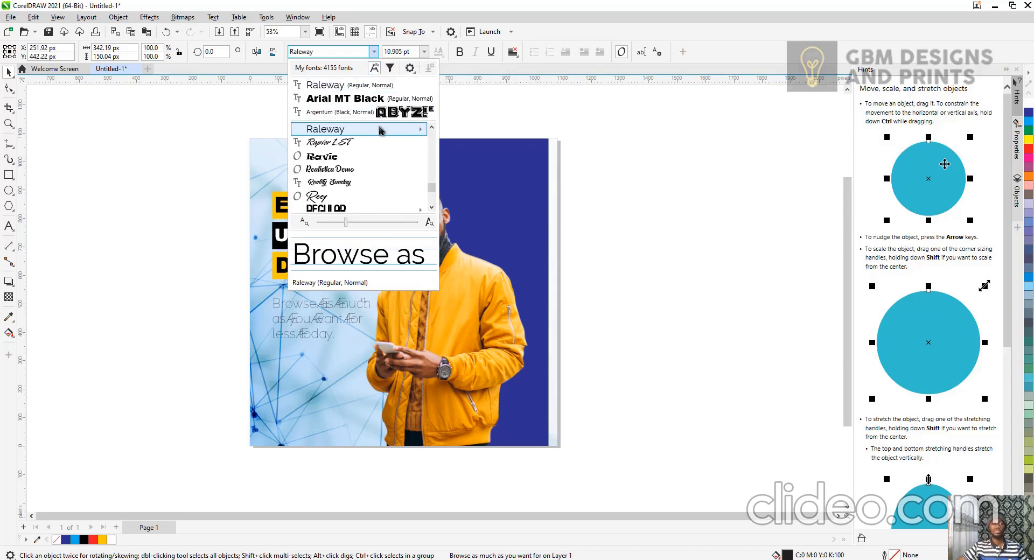
pyautogui.moveTo(382, 131)
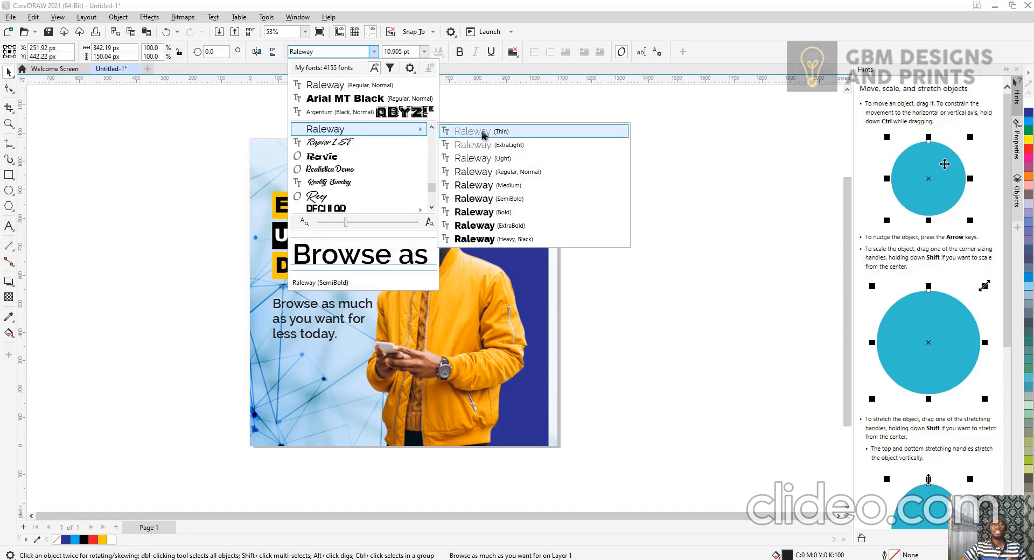
pyautogui.click(496, 199)
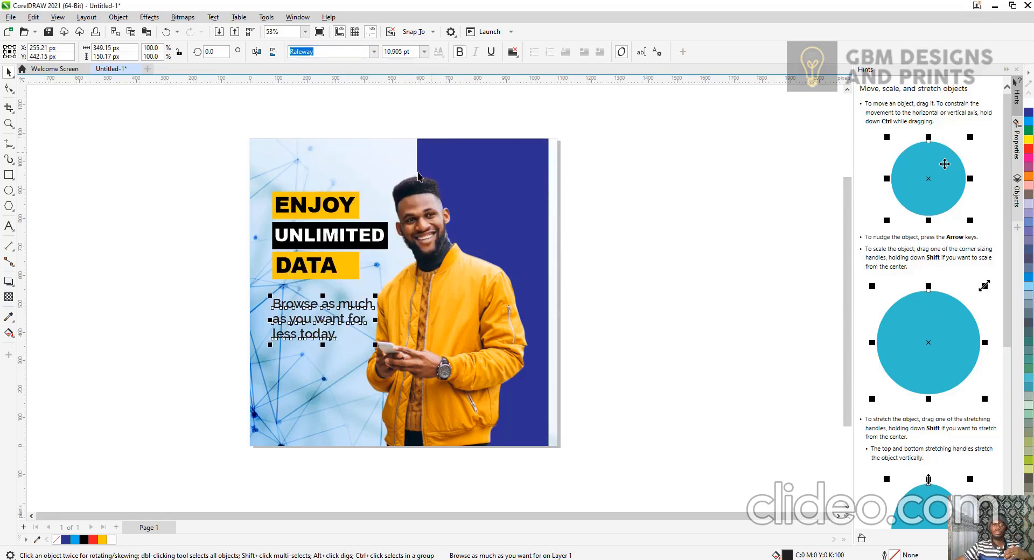
# Tighten the line spacing of the Browse text with the Shape tool and nudge the text up slightly.
pyautogui.scroll(5, 276, 362)
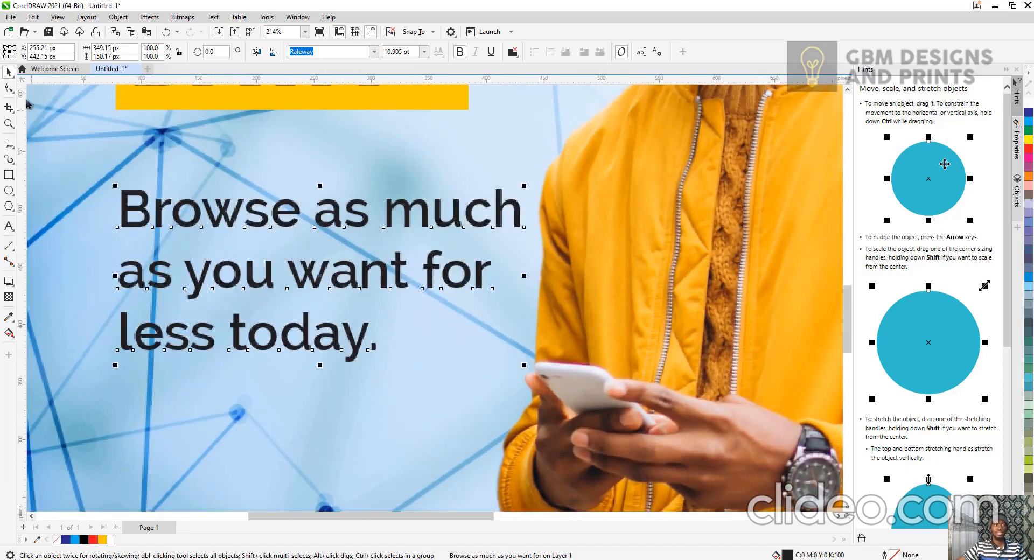
pyautogui.click(9, 90)
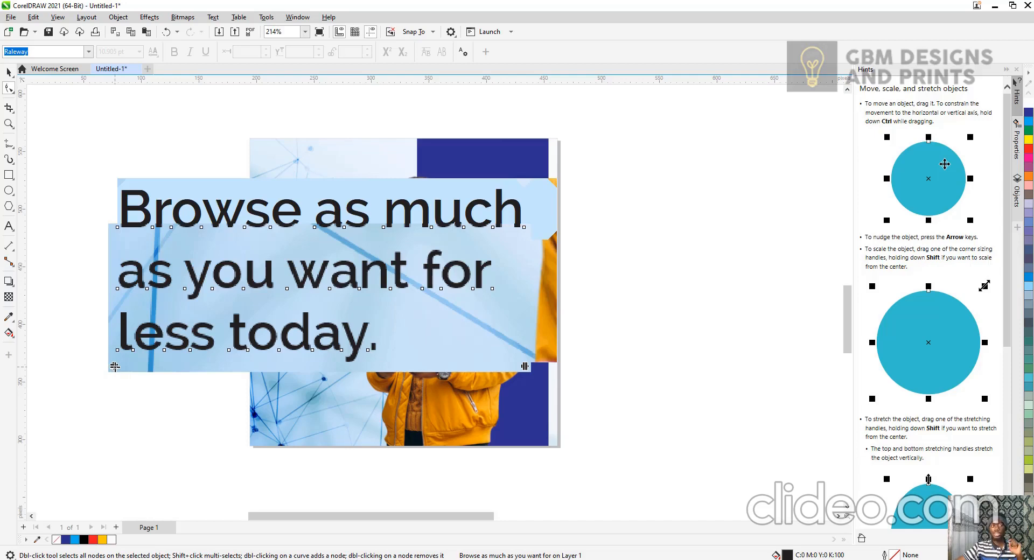
pyautogui.moveTo(115, 367); pyautogui.dragTo(118, 331)
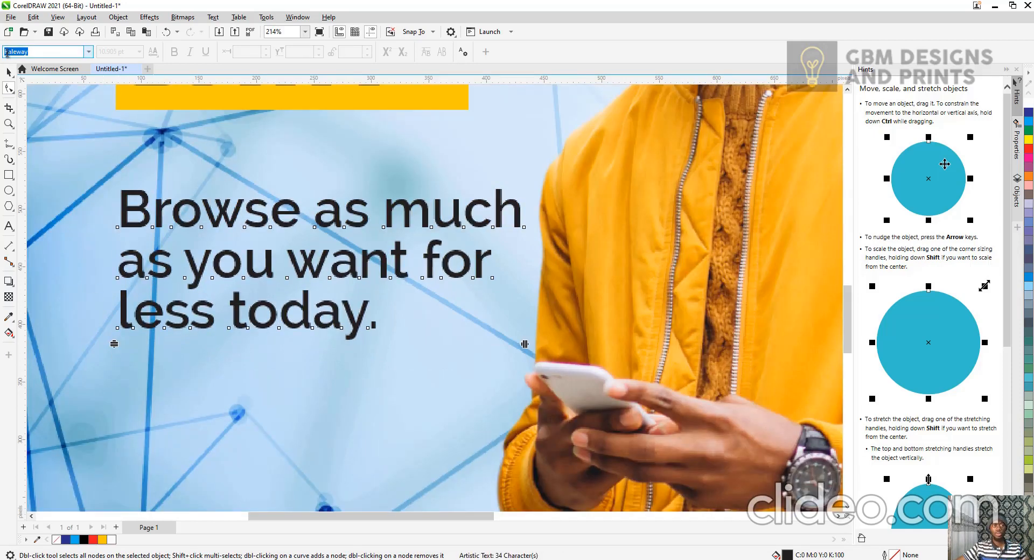
pyautogui.click(9, 71)
pyautogui.scroll(-5, 354, 272)
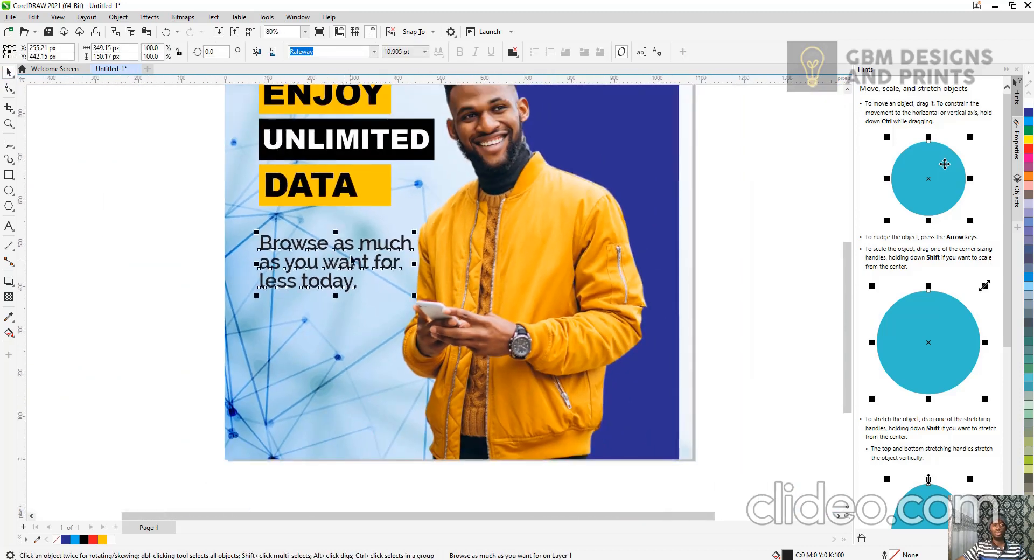
pyautogui.moveTo(351, 261); pyautogui.dragTo(352, 251)
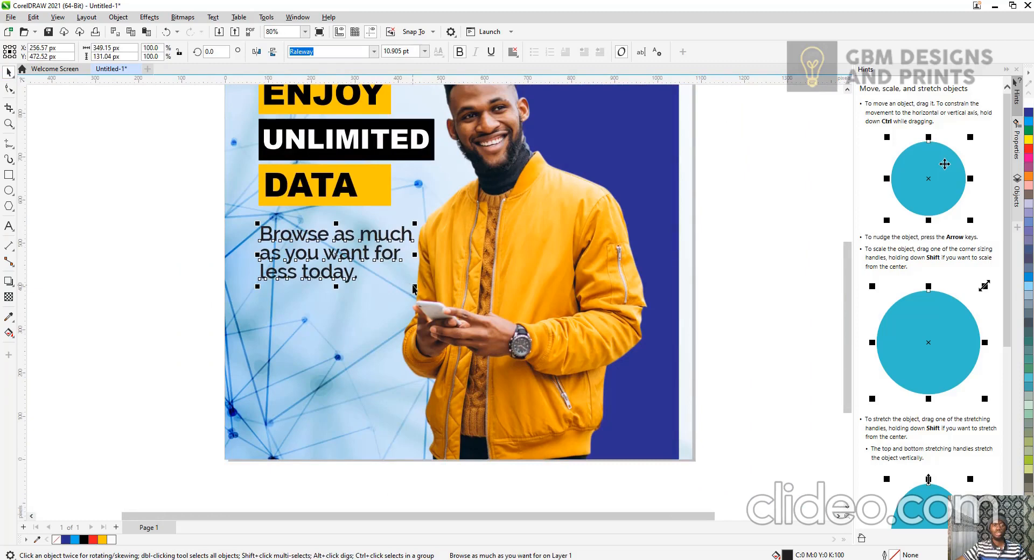
# Scale the Browse text down to about 320 px wide and move it slightly lower on the photo.
pyautogui.moveTo(415, 287); pyautogui.dragTo(400, 280)
pyautogui.click(217, 285)
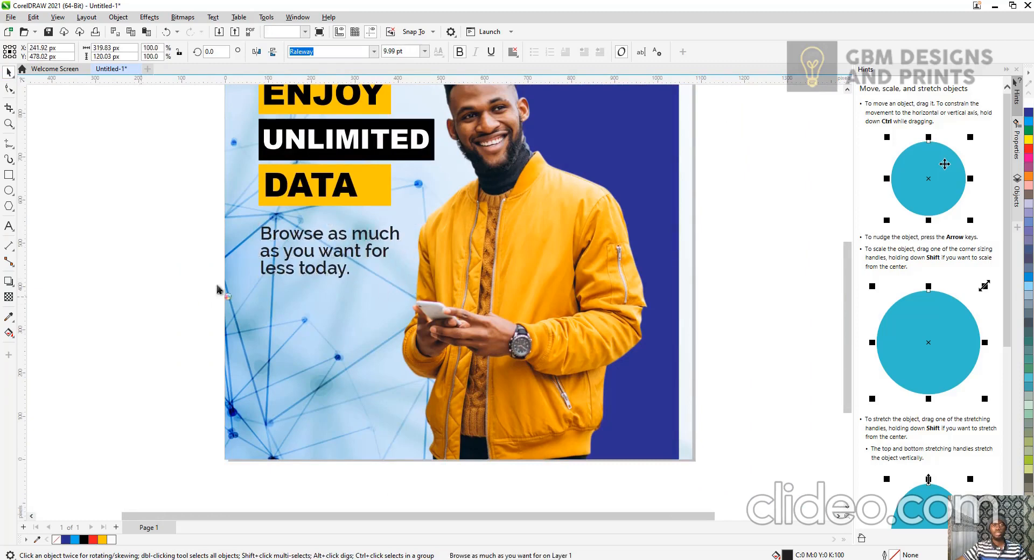
pyautogui.scroll(-1, 275, 279)
pyautogui.scroll(-1, 275, 284)
pyautogui.moveTo(302, 257); pyautogui.dragTo(302, 268)
pyautogui.click(197, 293)
# Draw a rectangle about 109 × 36 px below the Browse text, fill it white and remove its outline.
pyautogui.scroll(-1, 254, 283)
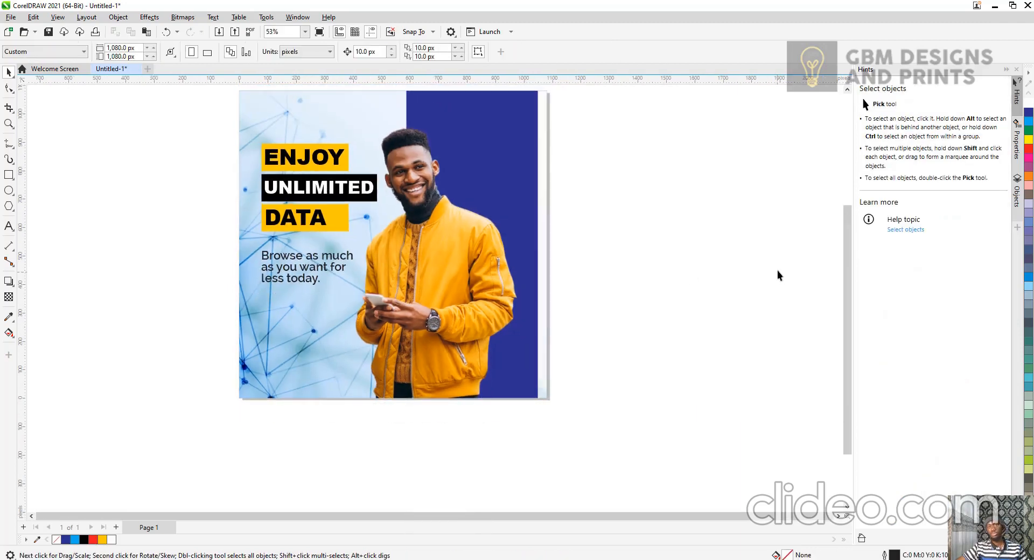
pyautogui.scroll(-1, 777, 275)
pyautogui.click(305, 32)
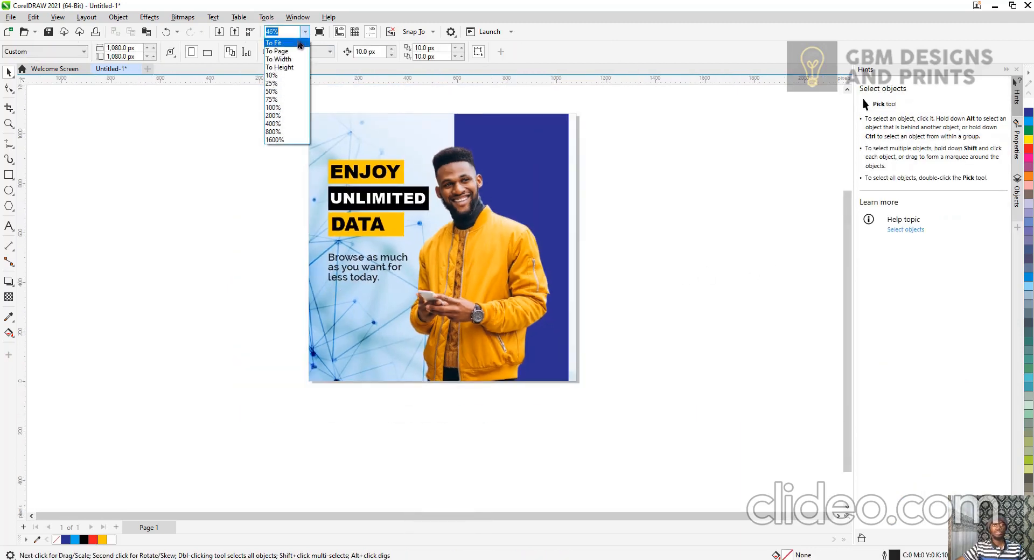
pyautogui.click(300, 43)
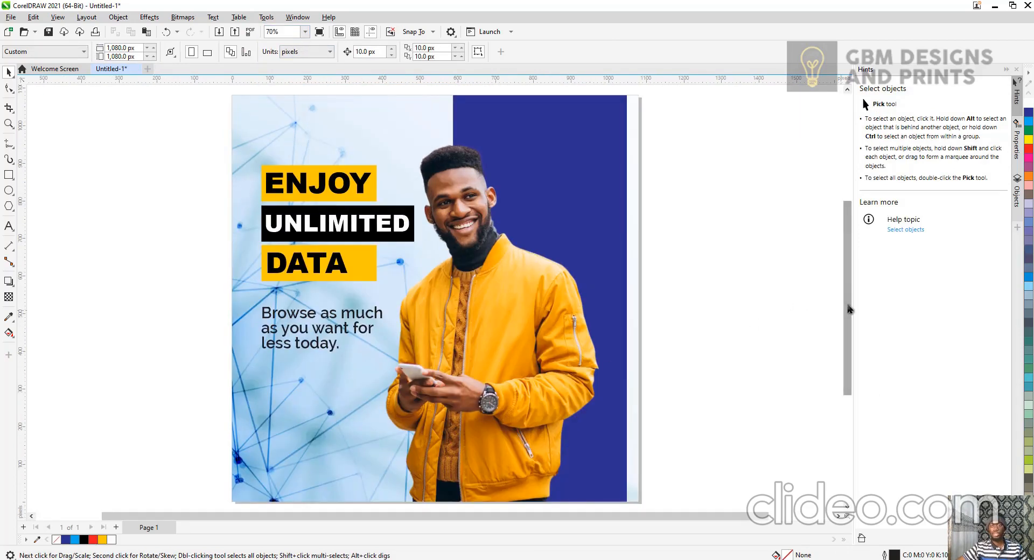
pyautogui.moveTo(849, 308); pyautogui.dragTo(848, 353)
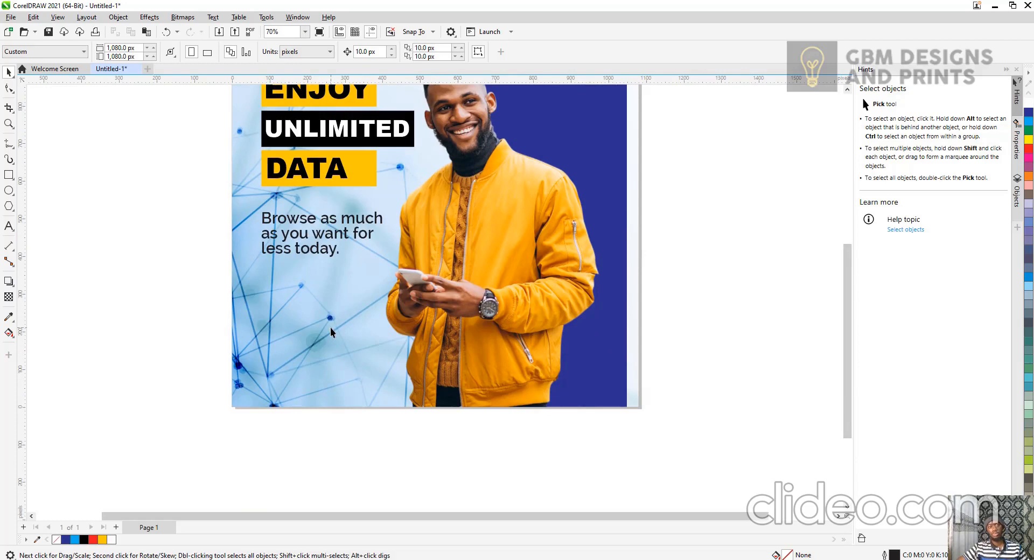
pyautogui.scroll(2, 288, 248)
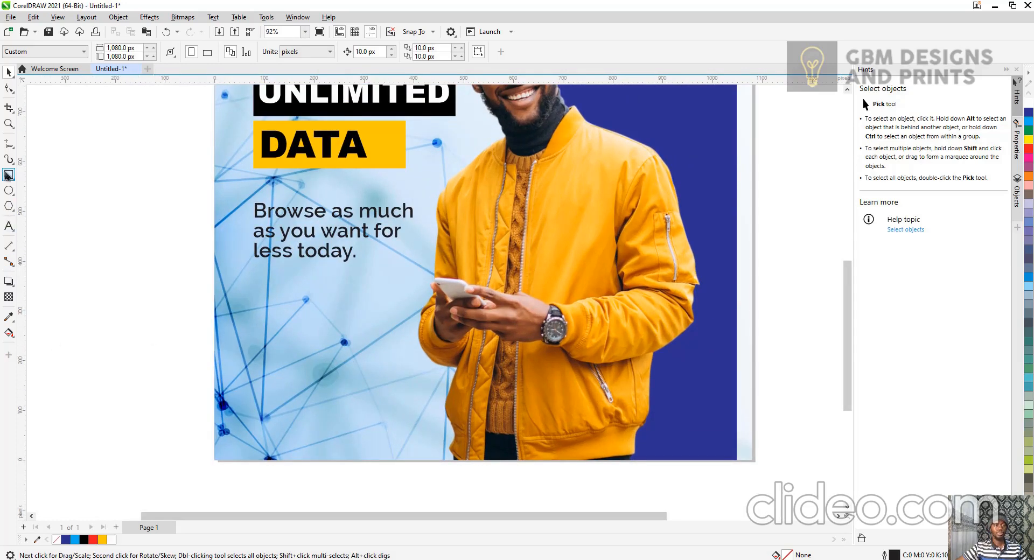
pyautogui.click(9, 175)
pyautogui.moveTo(252, 303); pyautogui.dragTo(308, 321)
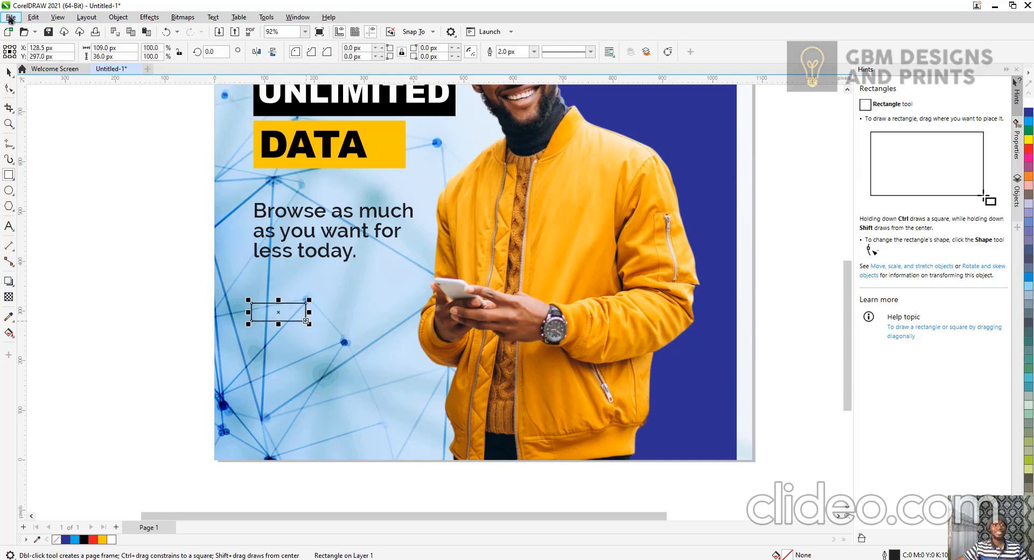
pyautogui.click(9, 72)
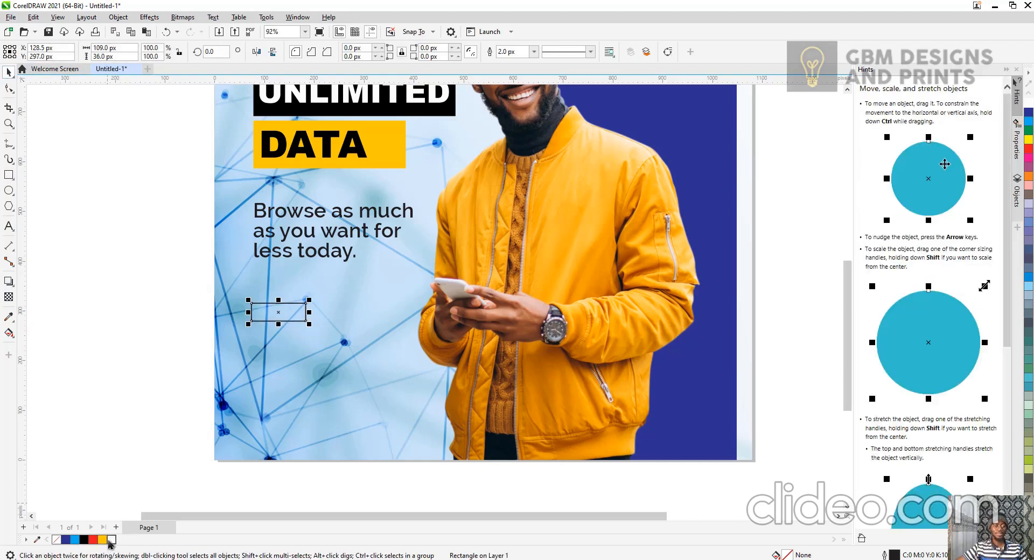
pyautogui.click(111, 539)
pyautogui.rightClick(58, 540)
pyautogui.scroll(3, 286, 311)
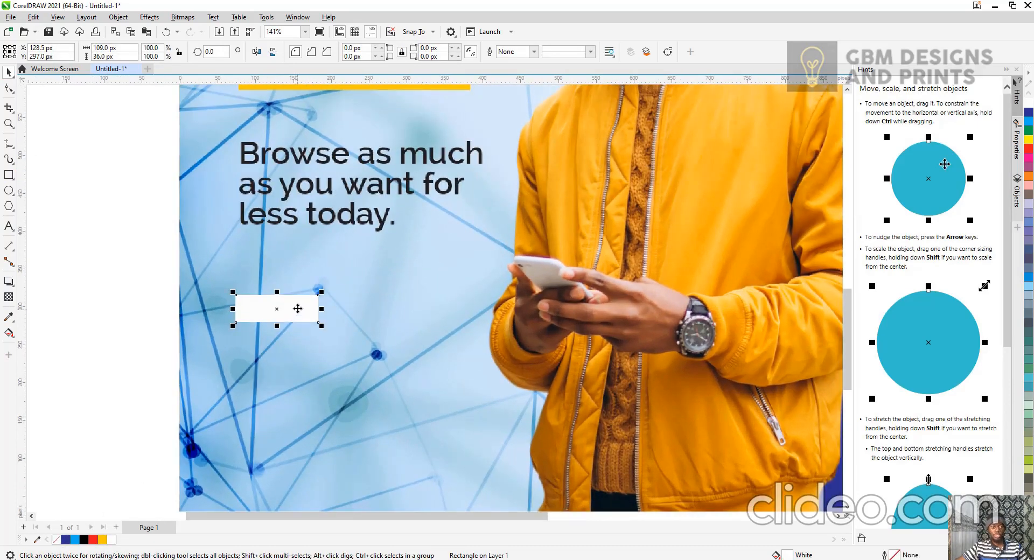
# Duplicate the Browse text onto the white rectangle and change the copy's wording to LEARN MORE.
pyautogui.click(286, 191)
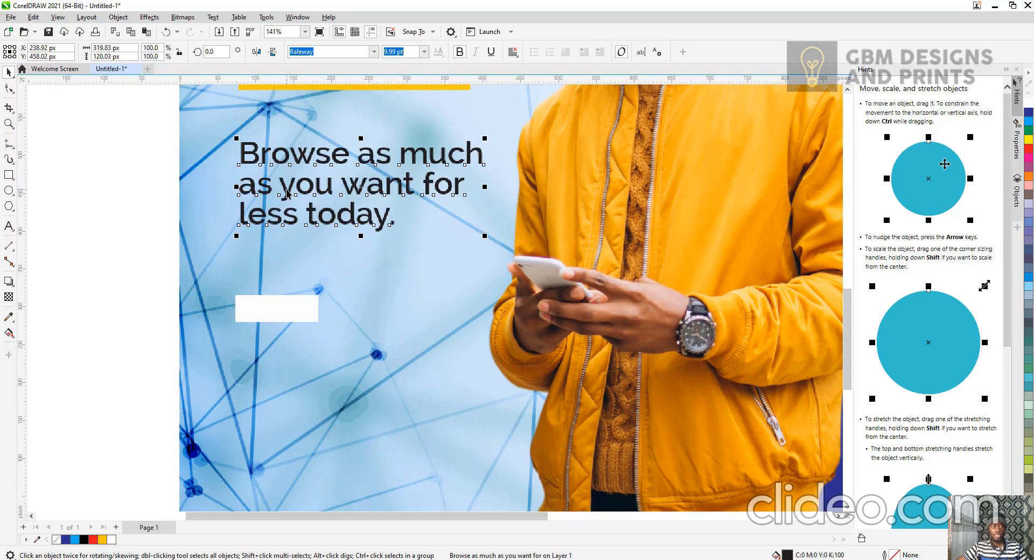
pyautogui.moveTo(286, 192); pyautogui.dragTo(312, 323)
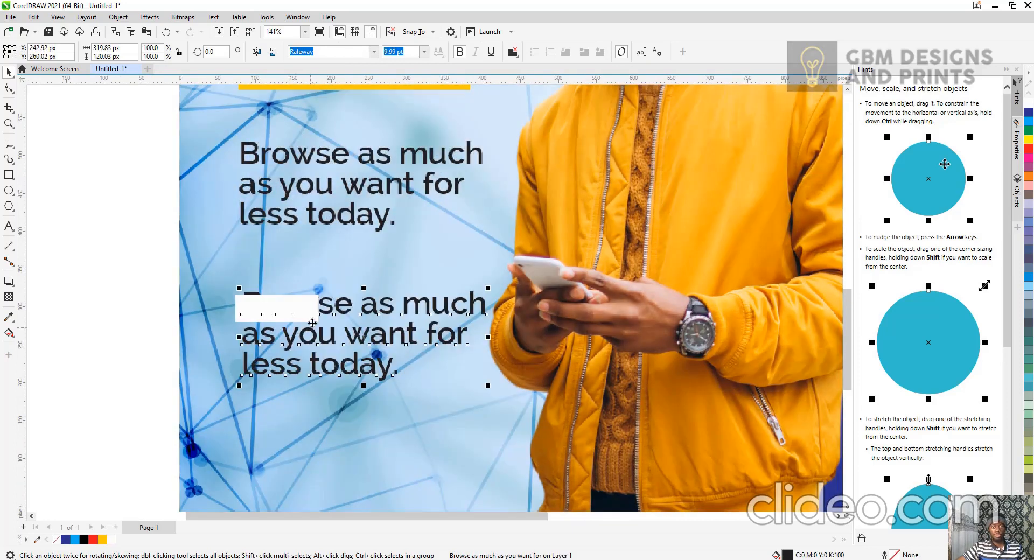
pyautogui.doubleClick(334, 333)
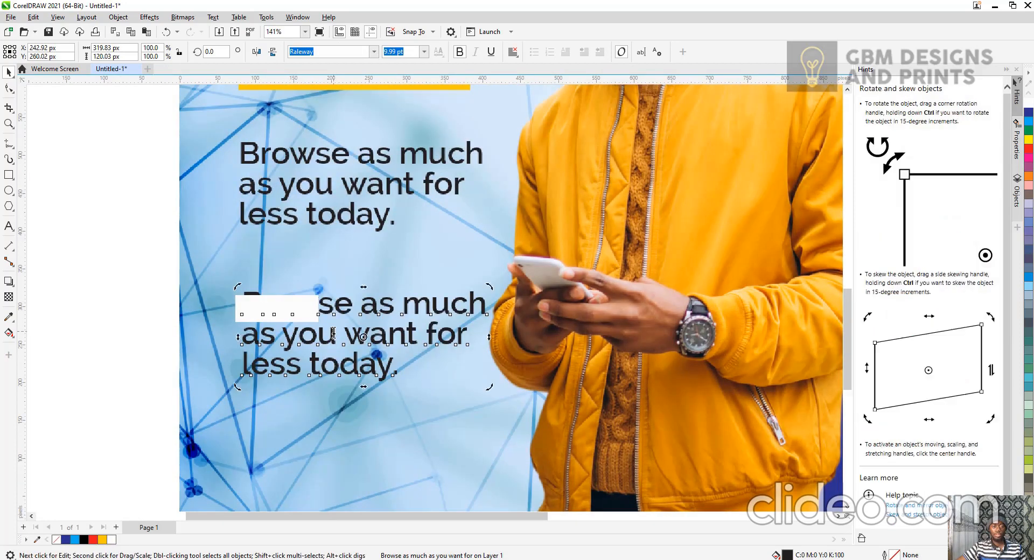
pyautogui.hotkey('ctrl', 'a')
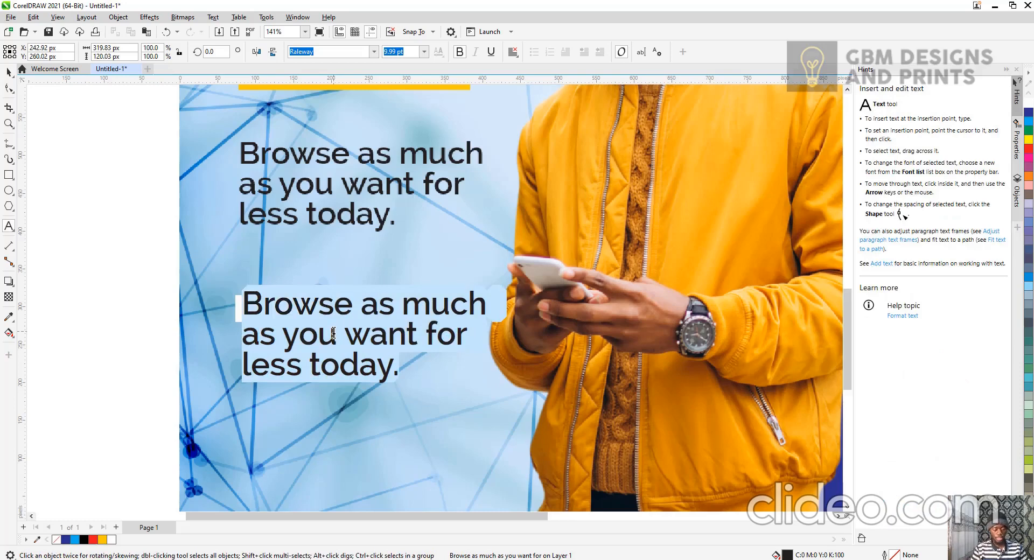
pyautogui.write('LEARN MORE')
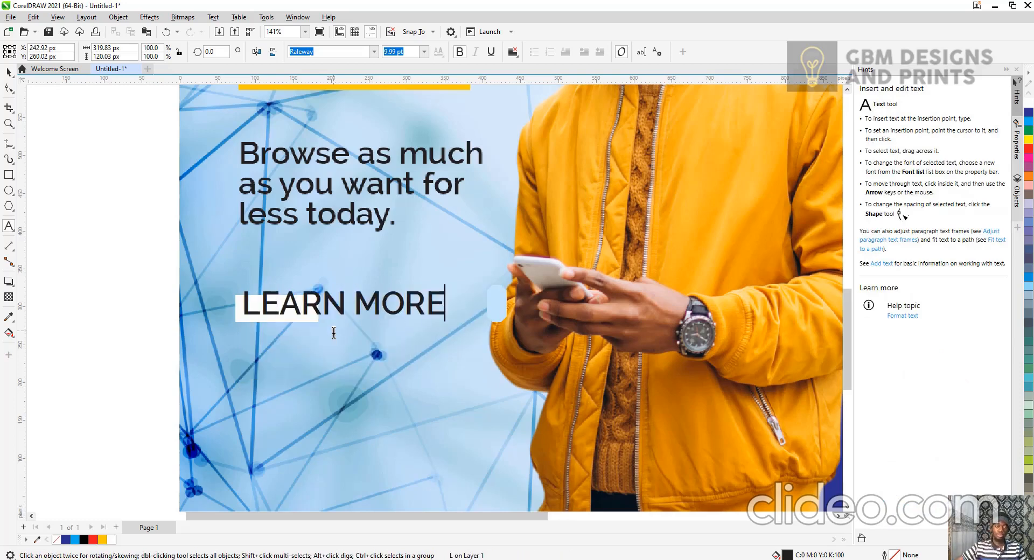
pyautogui.press('Escape')
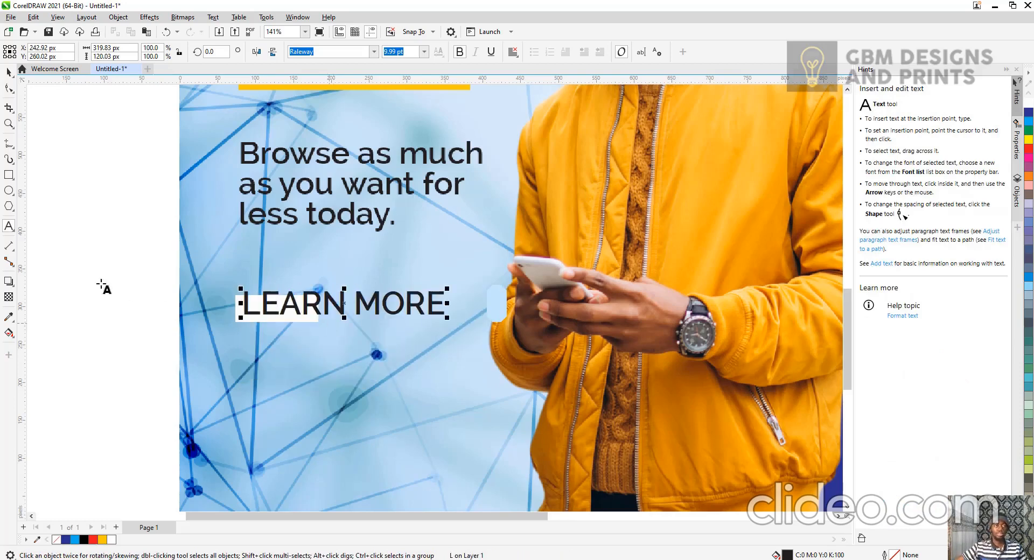
# Scale the LEARN MORE text down to about 181 px wide.
pyautogui.click(9, 71)
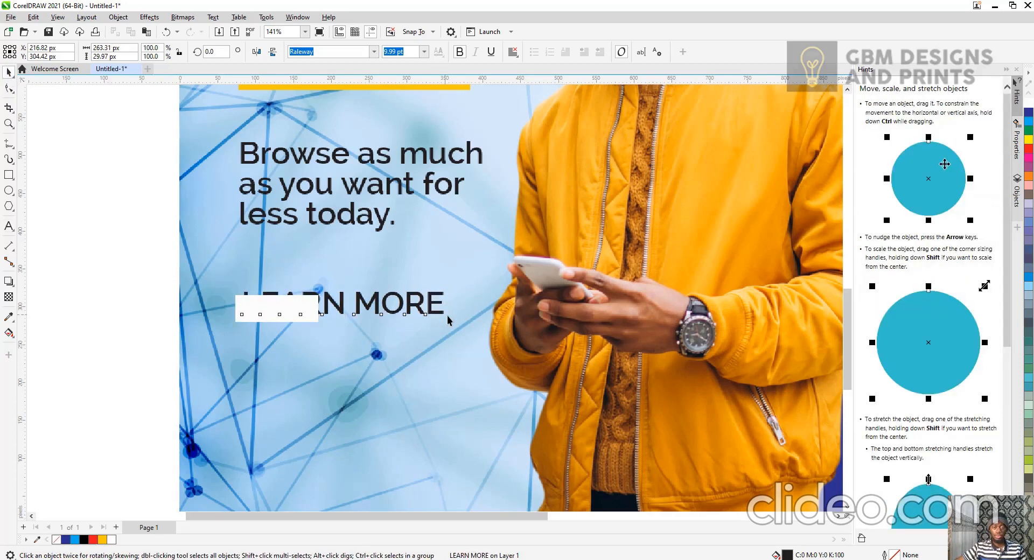
pyautogui.click(445, 314)
pyautogui.click(442, 313)
pyautogui.moveTo(447, 317); pyautogui.dragTo(308, 331)
pyautogui.click(350, 303)
pyautogui.hotkey('ctrl', 'z')
pyautogui.click(146, 292)
pyautogui.click(308, 306)
pyautogui.click(364, 301)
pyautogui.moveTo(372, 310); pyautogui.dragTo(380, 316)
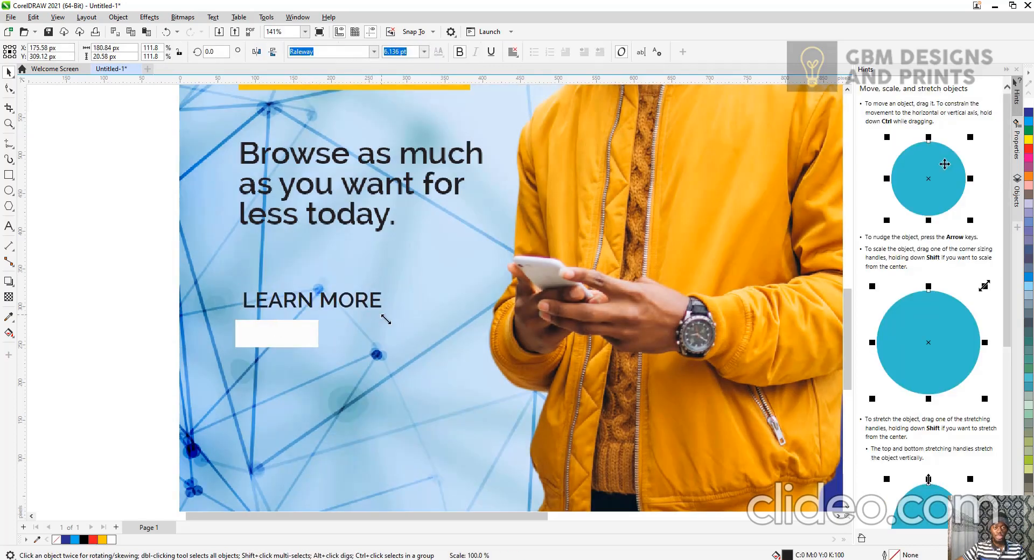
# Move the white rectangle up behind the LEARN MORE text and bring the text in front of it.
pyautogui.click(312, 334)
pyautogui.moveTo(312, 336); pyautogui.dragTo(317, 308)
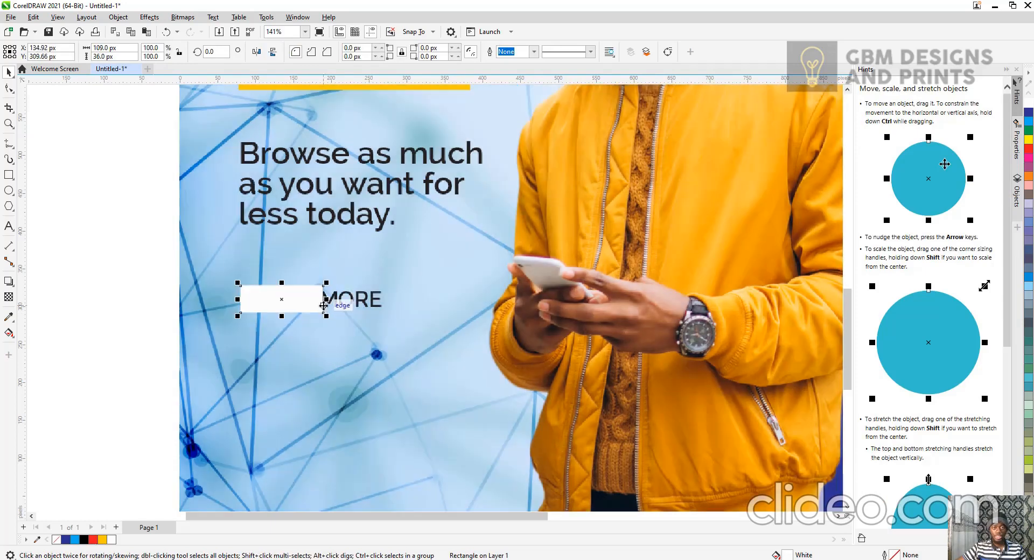
pyautogui.click(353, 299)
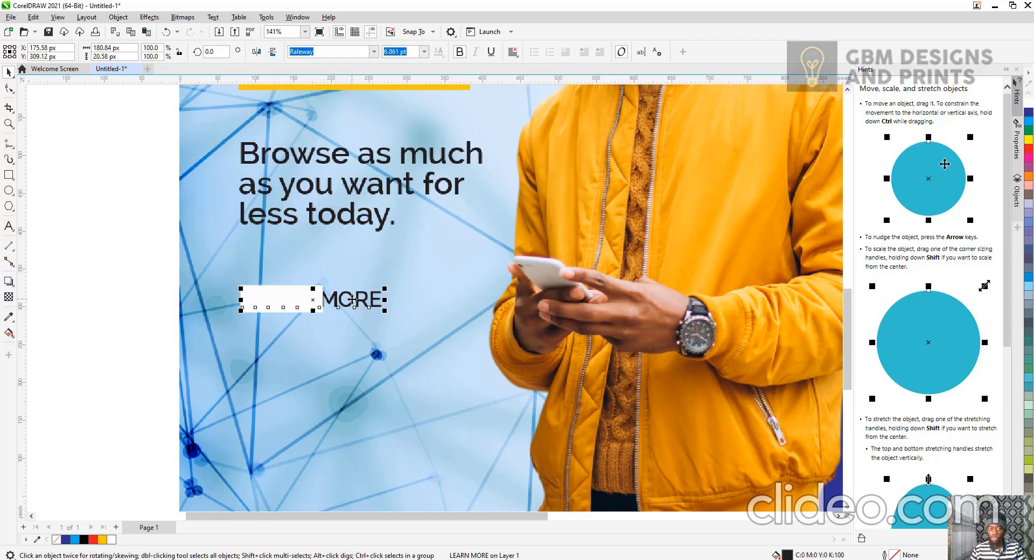
pyautogui.press('pageup')
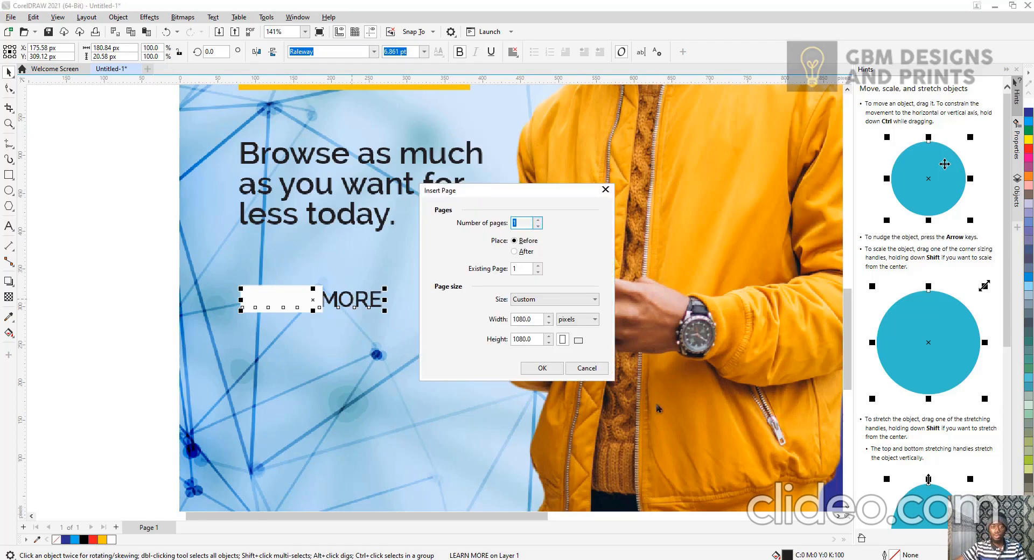
pyautogui.click(587, 370)
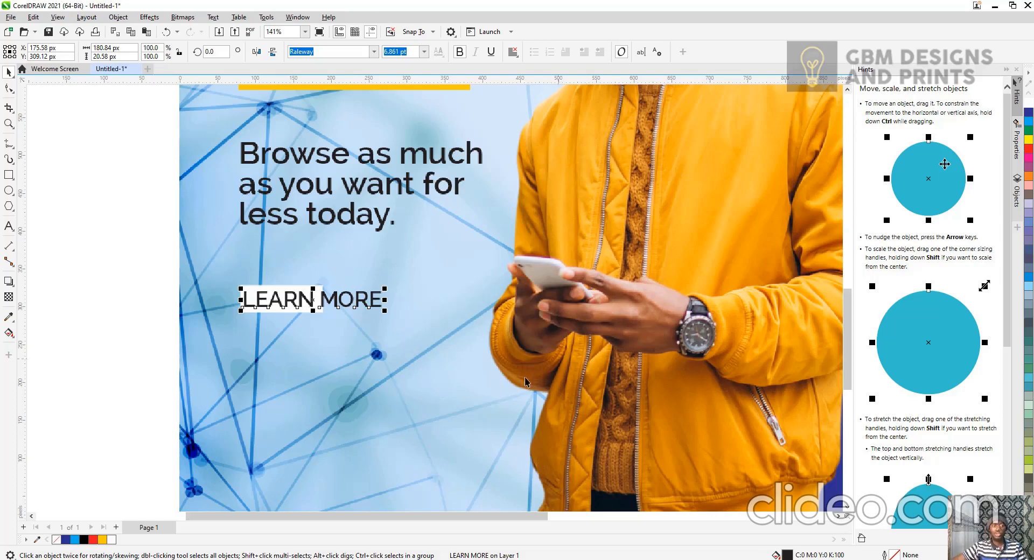
# Narrow the white rectangle so it sits behind the word LEARN.
pyautogui.scroll(5, 310, 318)
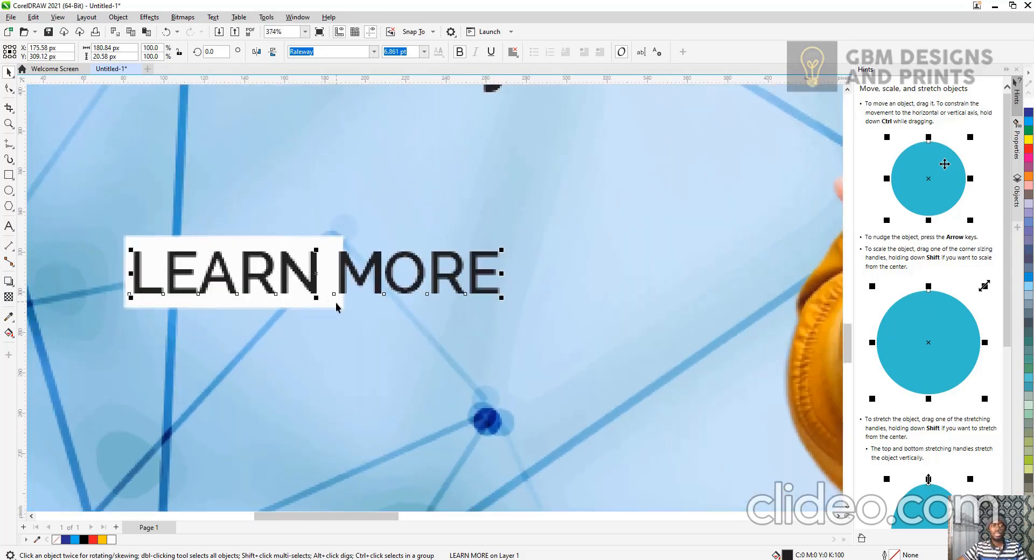
pyautogui.click(336, 307)
pyautogui.moveTo(346, 272); pyautogui.dragTo(336, 273)
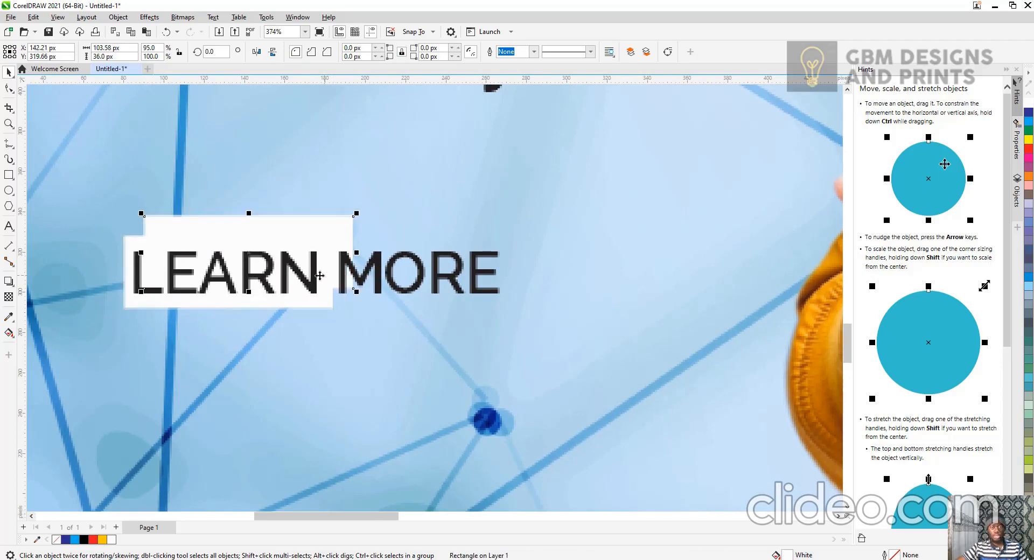
# Duplicate the white rectangle behind the word MORE, fill the copy deep yellow and nudge it down.
pyautogui.moveTo(255, 250); pyautogui.dragTo(457, 249)
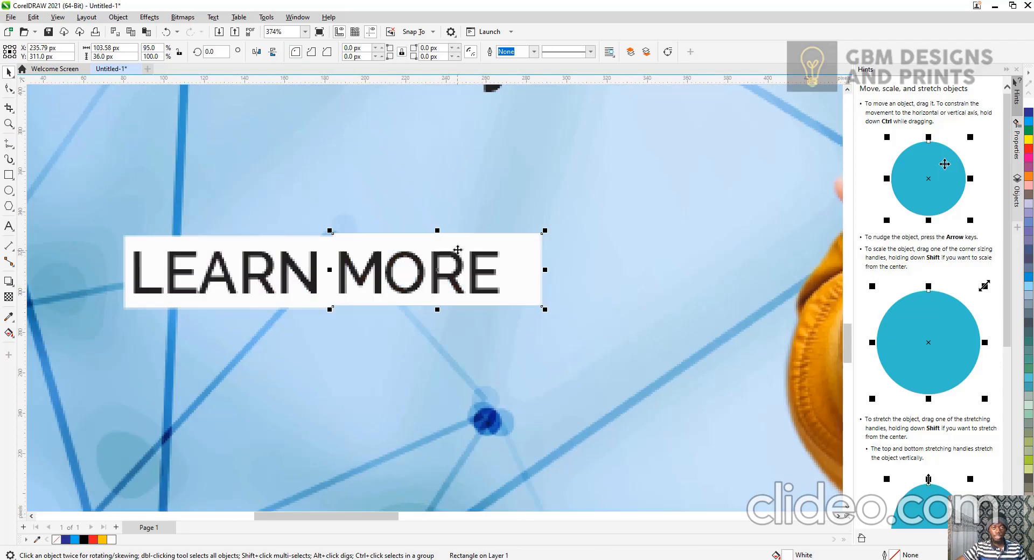
pyautogui.click(102, 541)
pyautogui.press('Down')
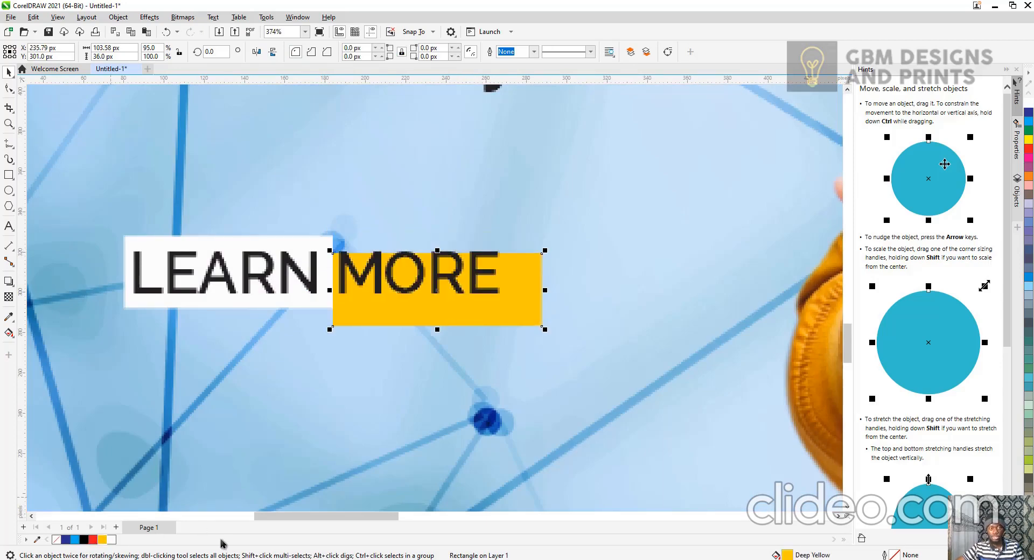
# Nudge the yellow rectangle up and align its vertical centre with the white rectangle.
pyautogui.press('Up')
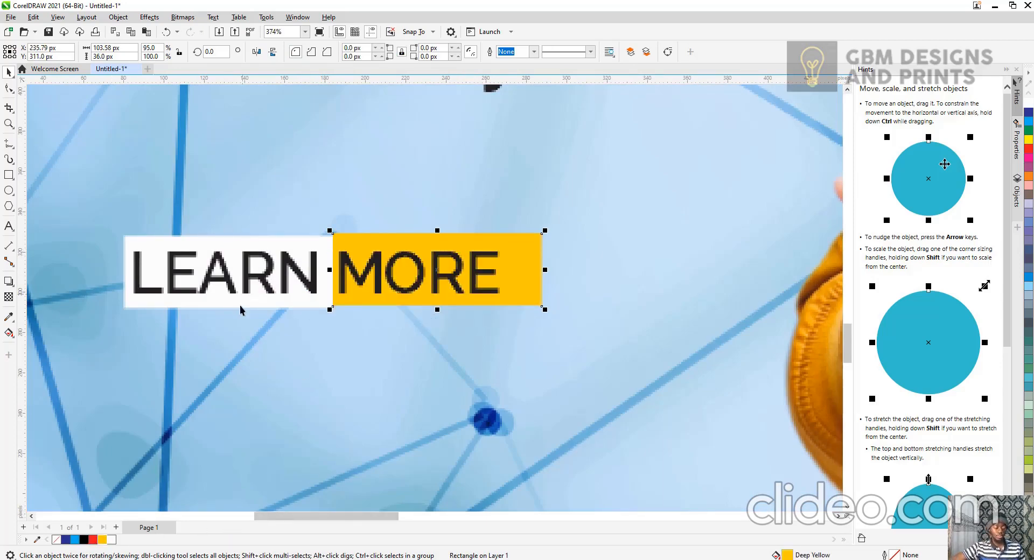
pyautogui.keyDown('shift'); pyautogui.click(270, 243); pyautogui.keyUp('shift')
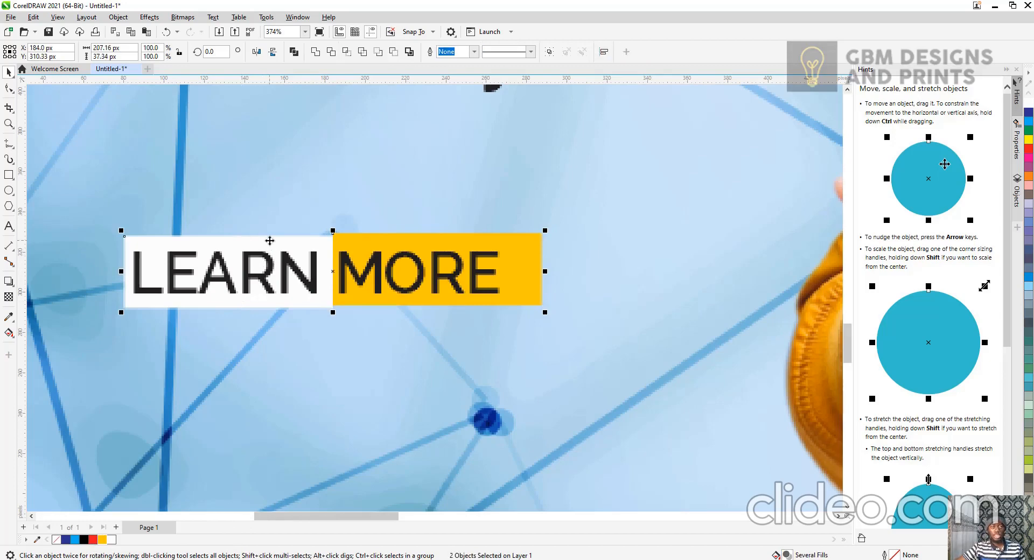
pyautogui.press('e')
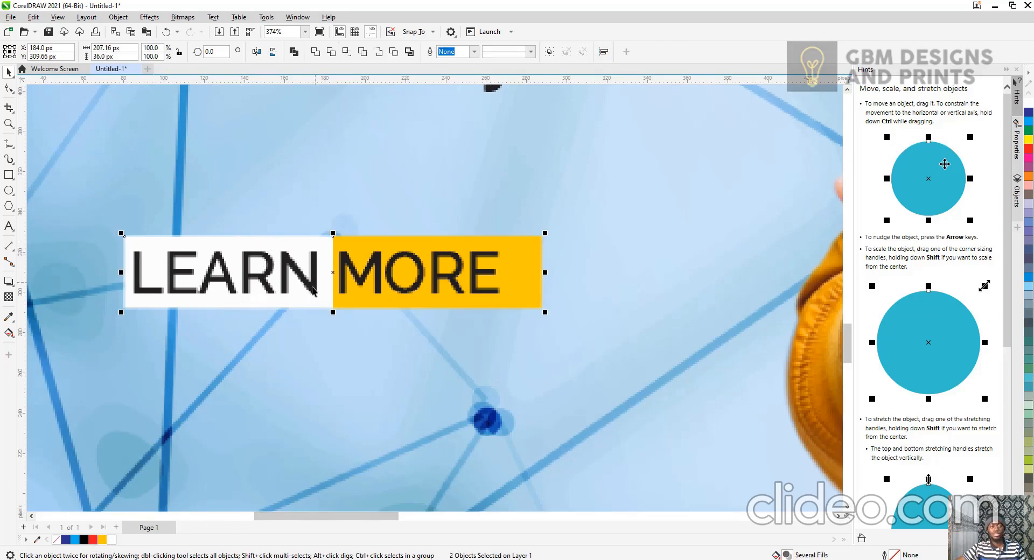
# Examine the LEARN MORE button pieces and the overall layout at different zoom levels.
pyautogui.scroll(-3, 313, 301)
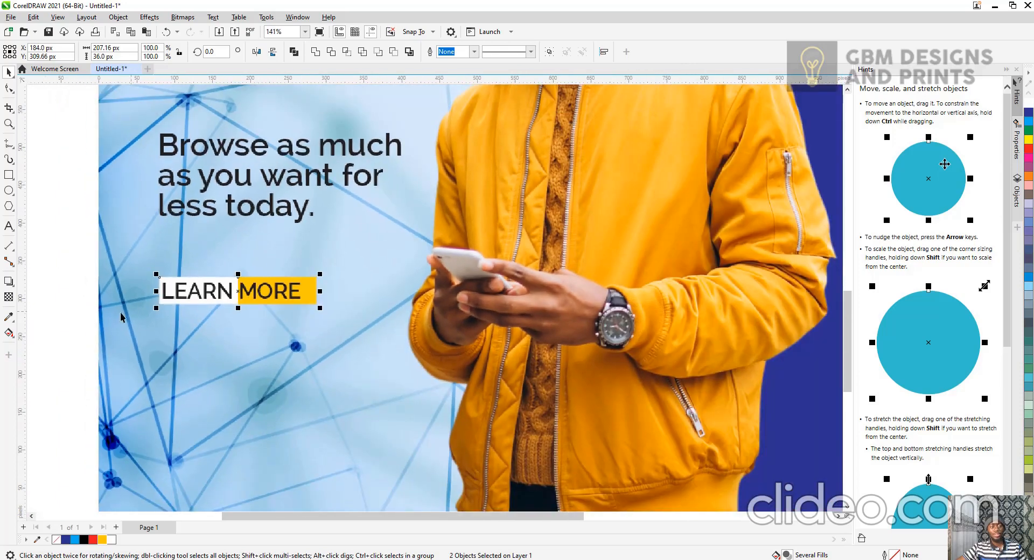
pyautogui.click(86, 307)
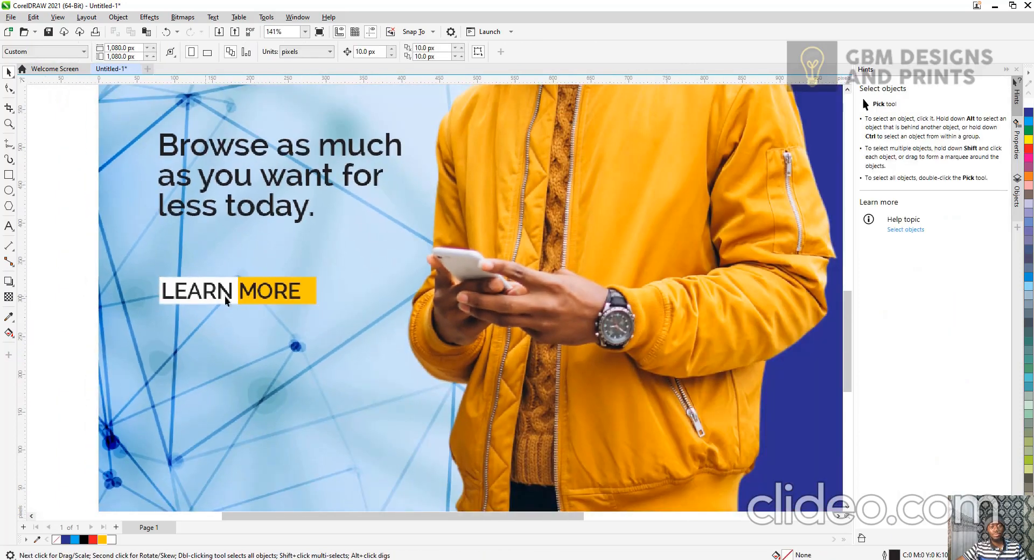
pyautogui.click(305, 292)
pyautogui.click(282, 294)
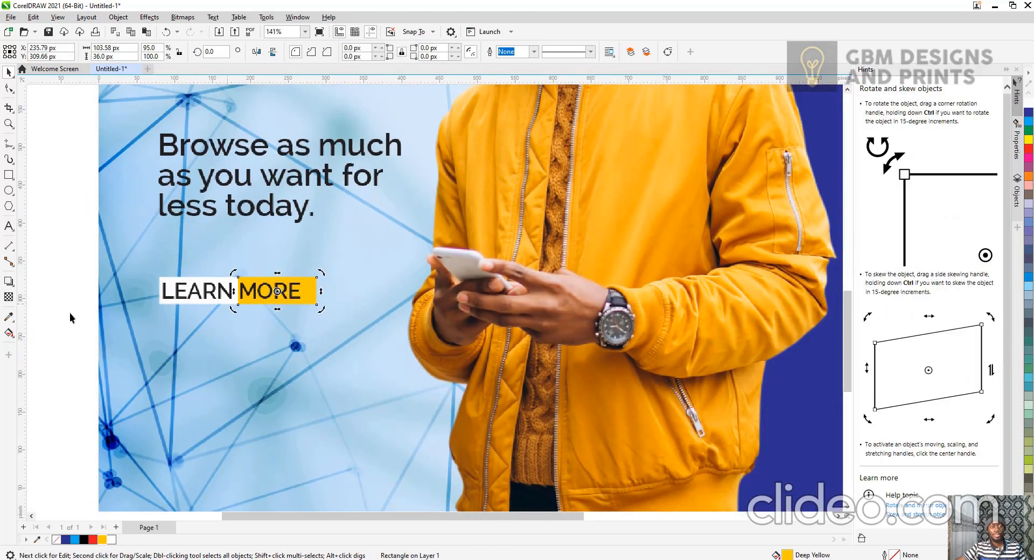
pyautogui.click(68, 318)
pyautogui.click(180, 294)
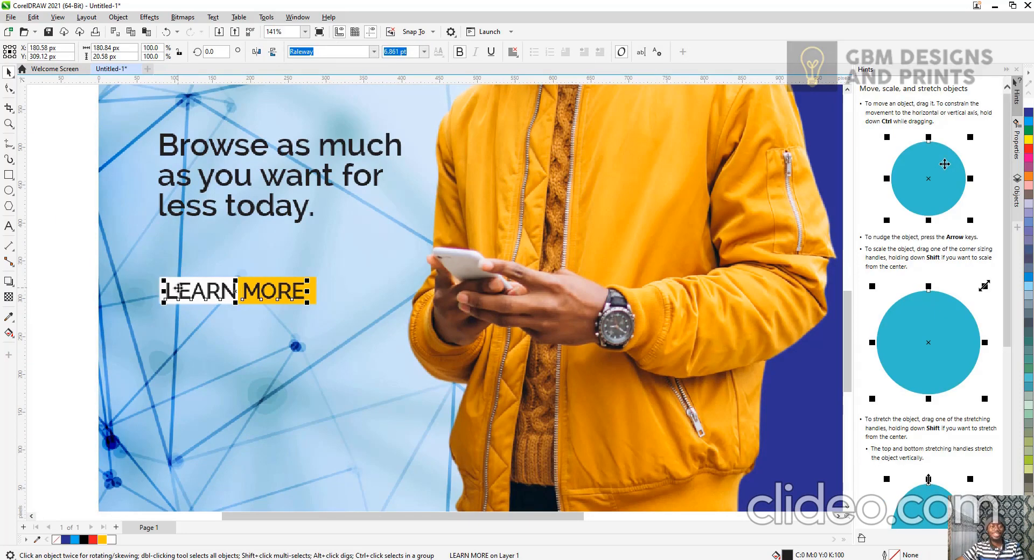
pyautogui.click(89, 313)
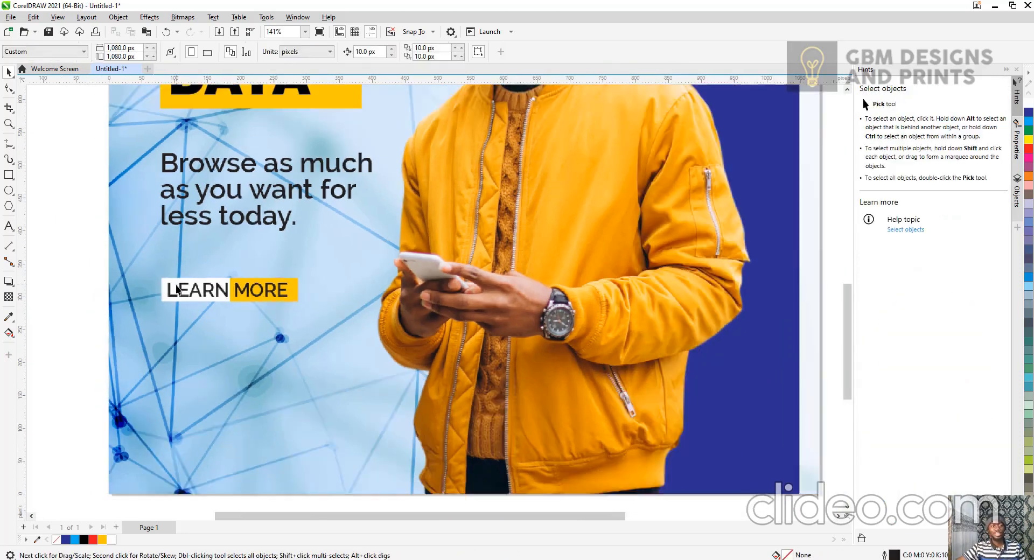
pyautogui.scroll(-5, 177, 291)
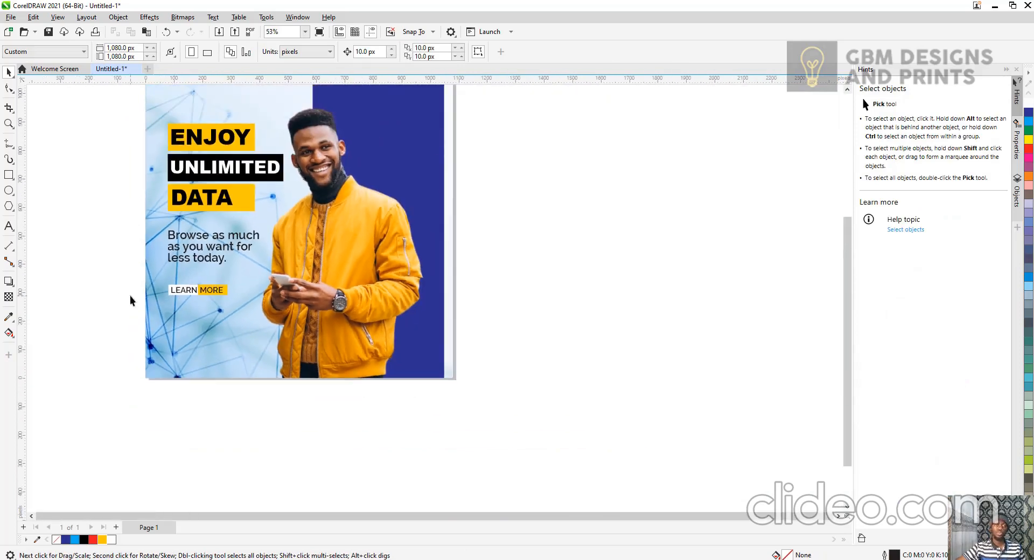
pyautogui.scroll(4, 162, 299)
# Duplicate the tagline text and move the copy below the LEARN MORE button.
pyautogui.click(245, 221)
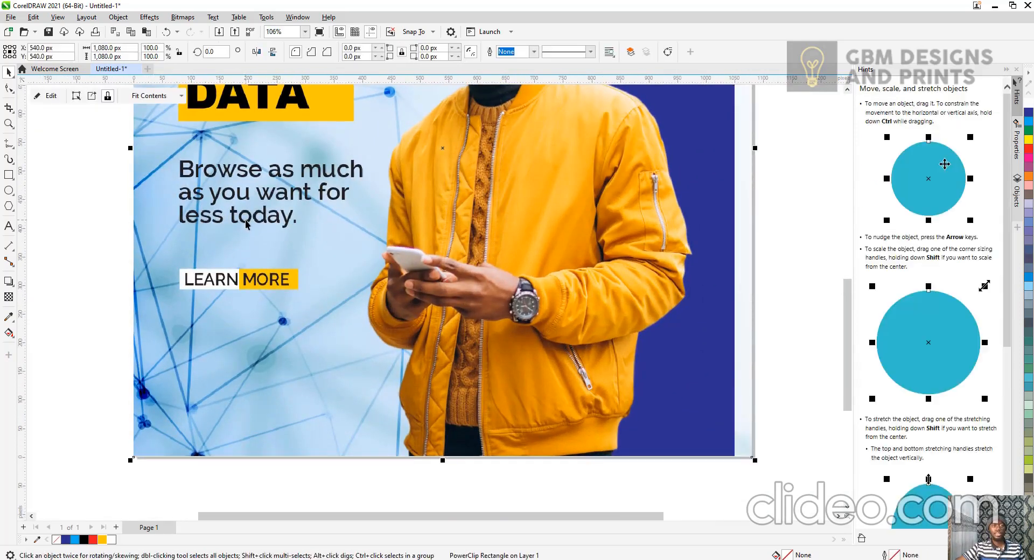
pyautogui.click(254, 220)
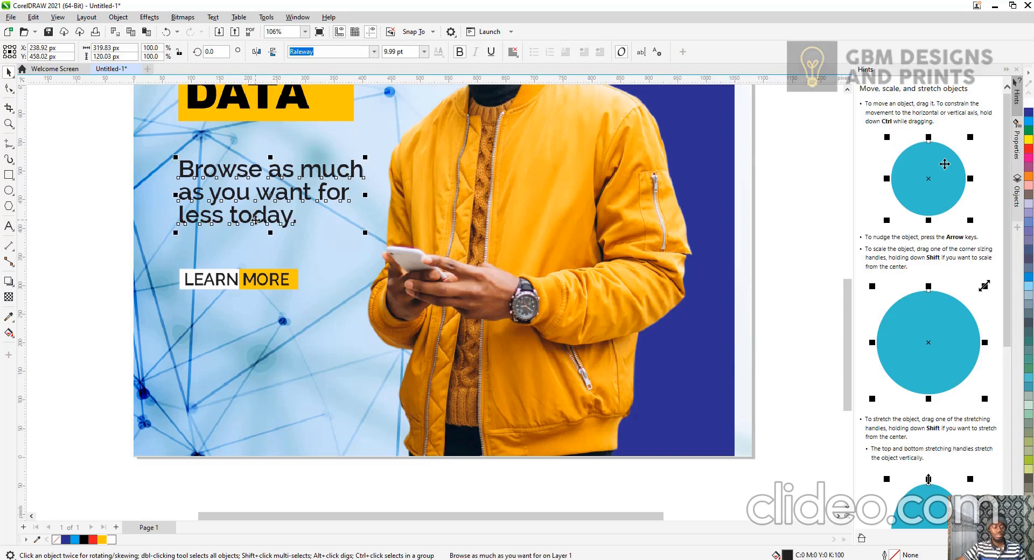
pyautogui.hotkey('ctrl', 'd')
pyautogui.moveTo(289, 183); pyautogui.dragTo(284, 333)
pyautogui.click(283, 334)
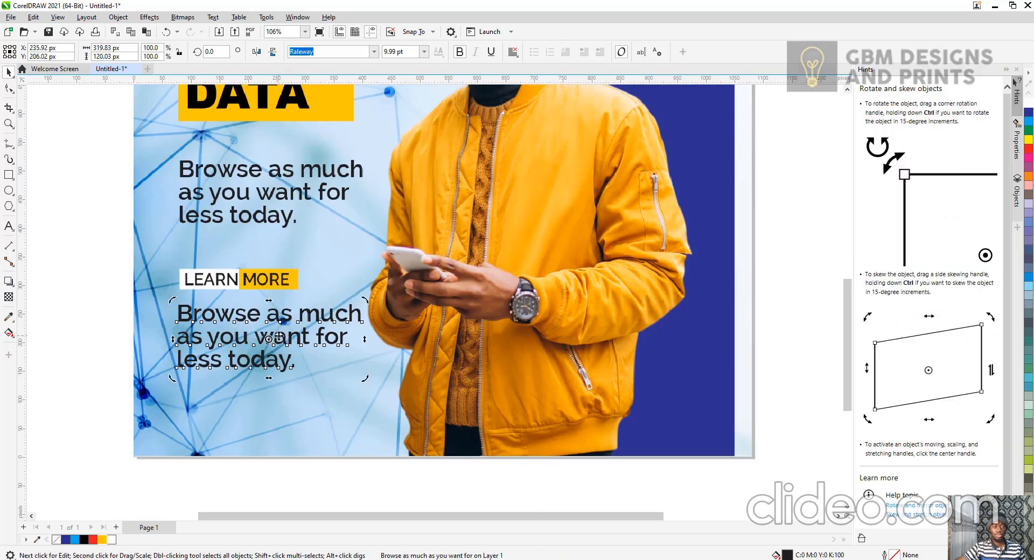
# Replace the copied text with the contact phone number.
pyautogui.press('F8')
pyautogui.hotkey('ctrl', 'a')
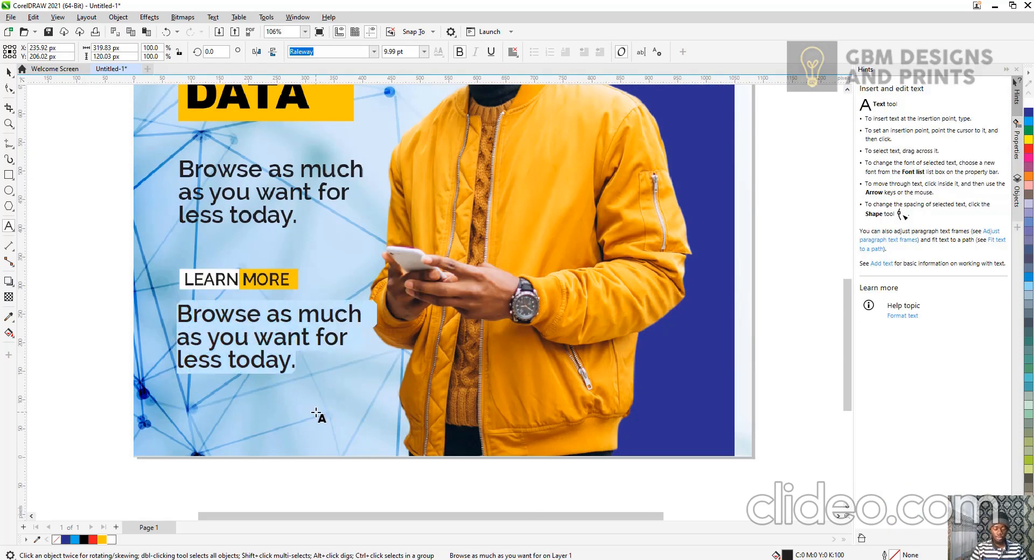
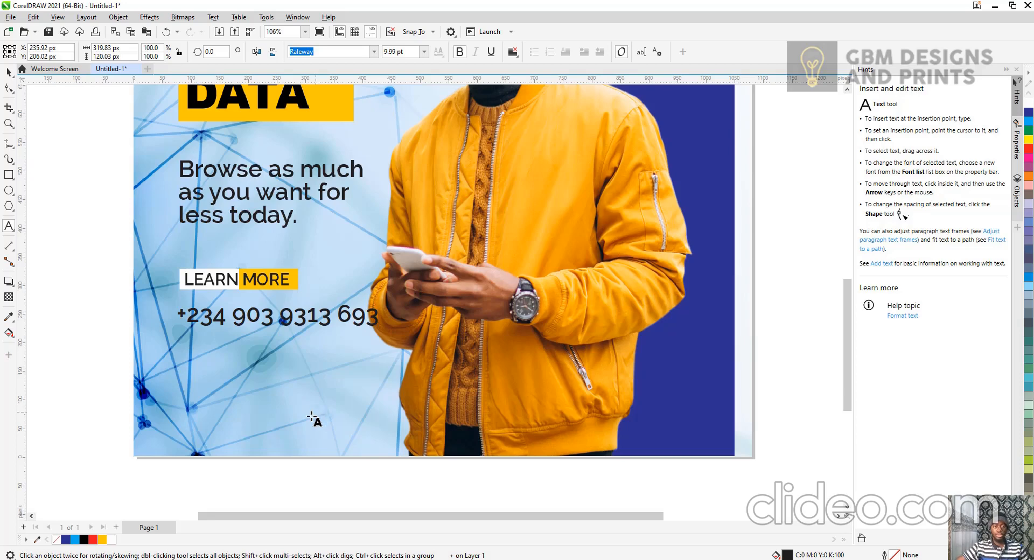
pyautogui.hotkey('ctrl', 'space')
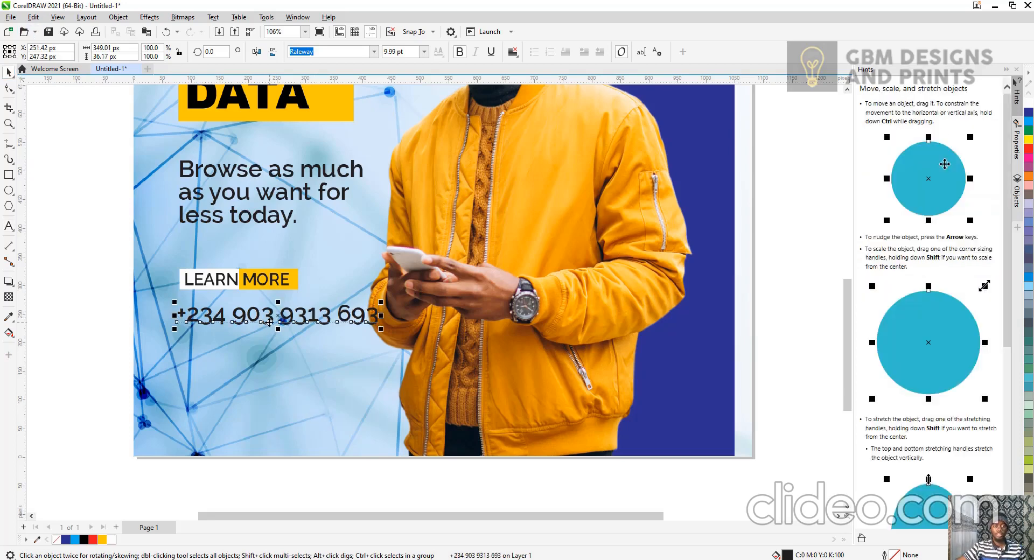
# Try to move the phone number lower and scale it down, undoing the scaling.
pyautogui.click(272, 339)
pyautogui.click(283, 326)
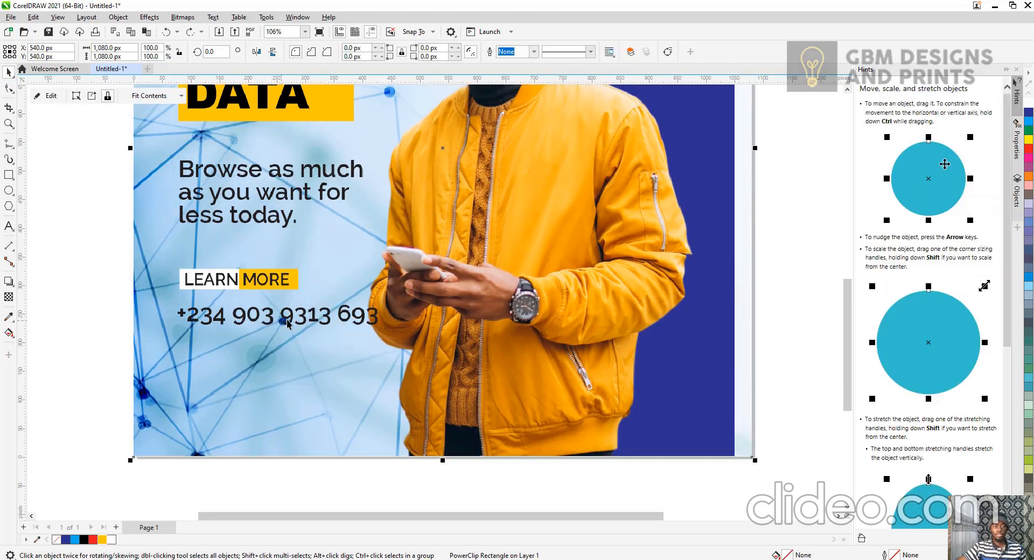
pyautogui.click(303, 316)
pyautogui.moveTo(302, 317); pyautogui.dragTo(300, 349)
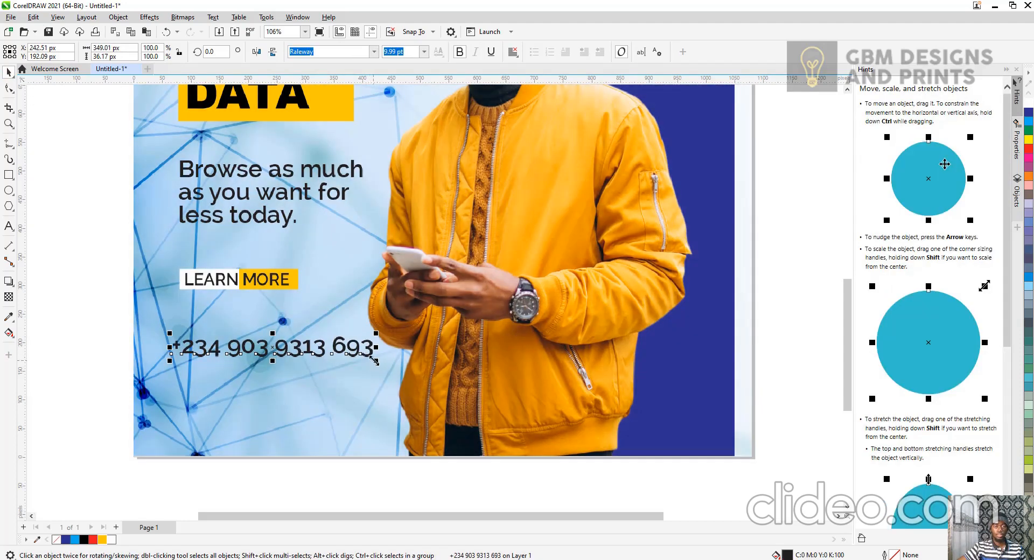
pyautogui.moveTo(375, 362); pyautogui.dragTo(358, 347)
pyautogui.click(385, 369)
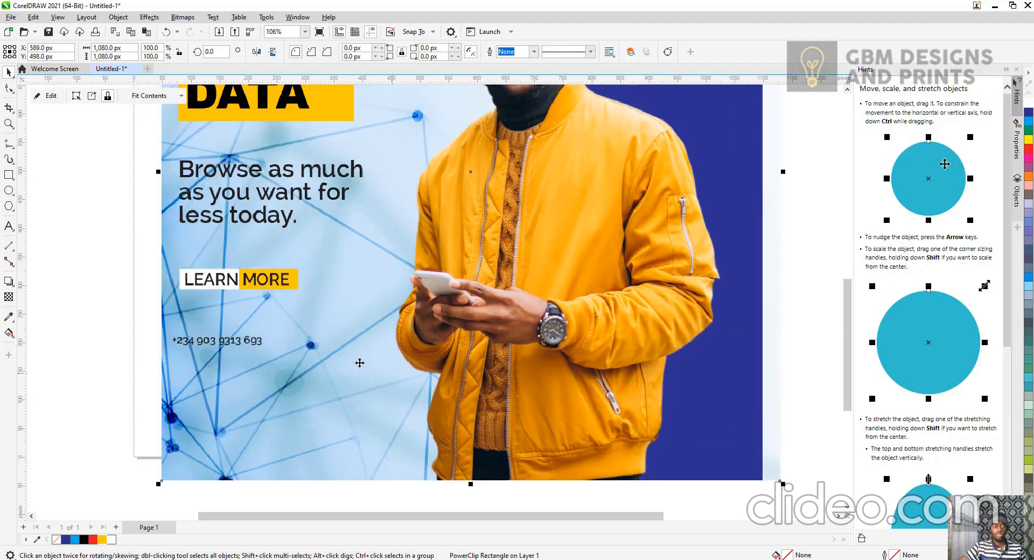
pyautogui.hotkey('ctrl', 'z')
pyautogui.hotkey('ctrl', 'z')
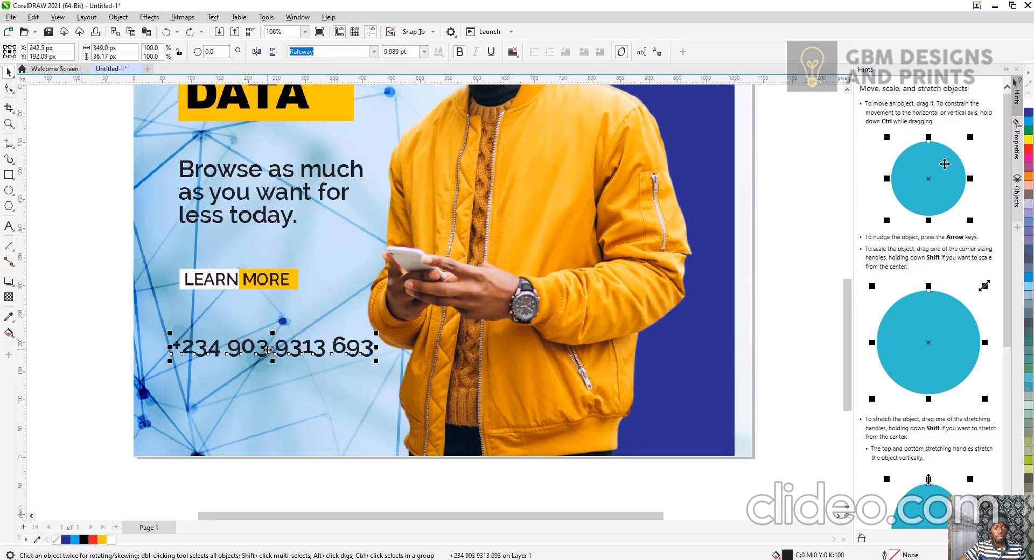
# Set the phone number text to 8 pt and nudge it up just beneath the LEARN MORE button.
pyautogui.moveTo(267, 351); pyautogui.dragTo(271, 328)
pyautogui.click(395, 328)
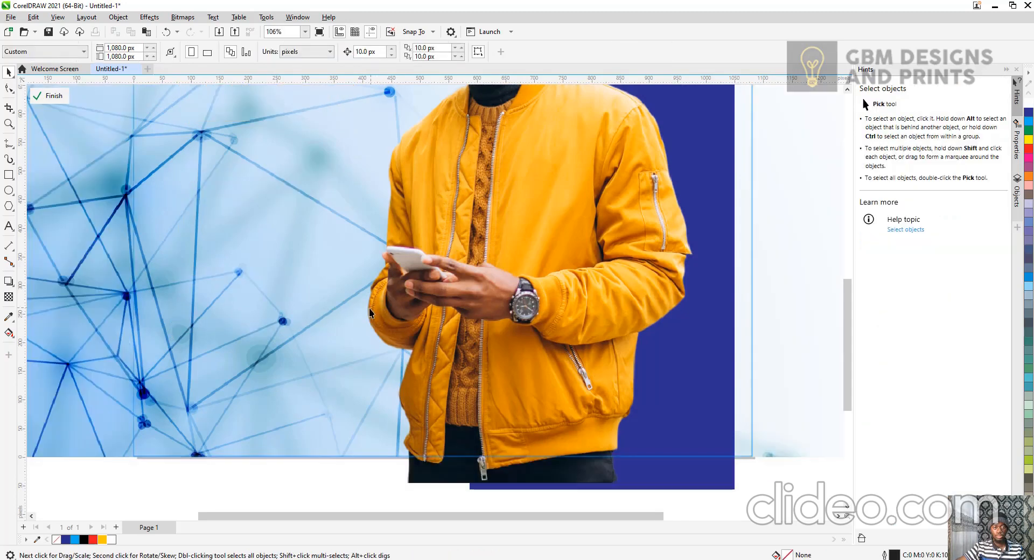
pyautogui.click(358, 329)
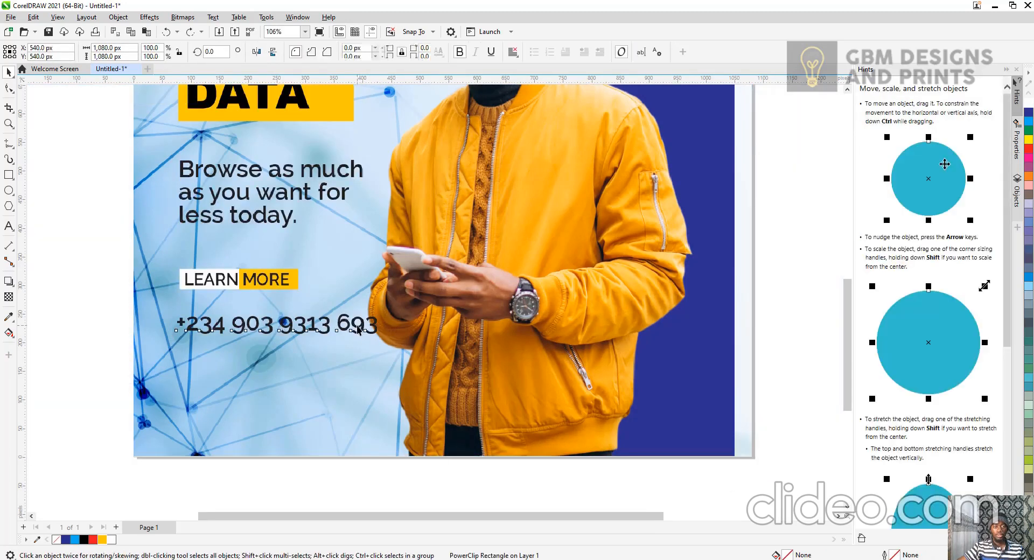
pyautogui.write('8')
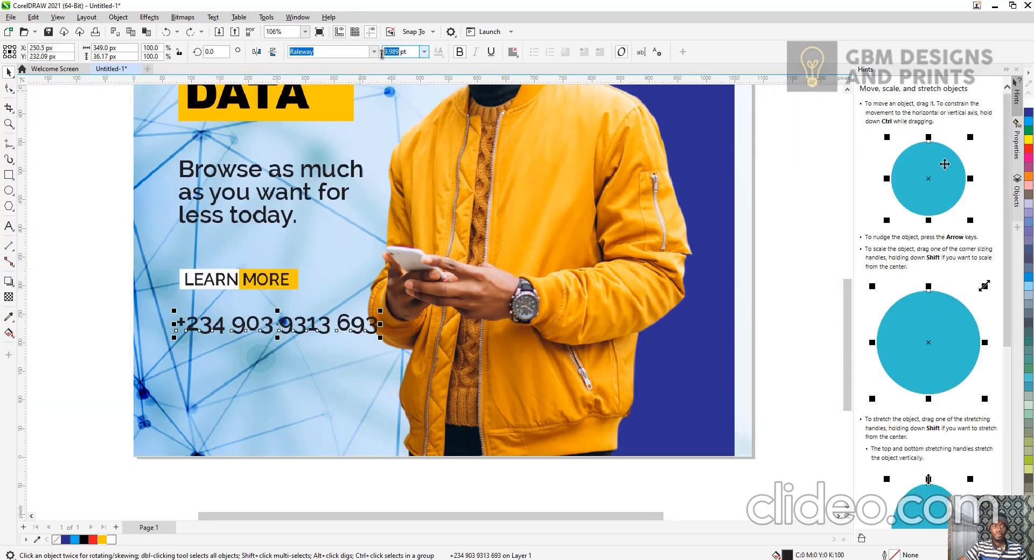
pyautogui.press('Return')
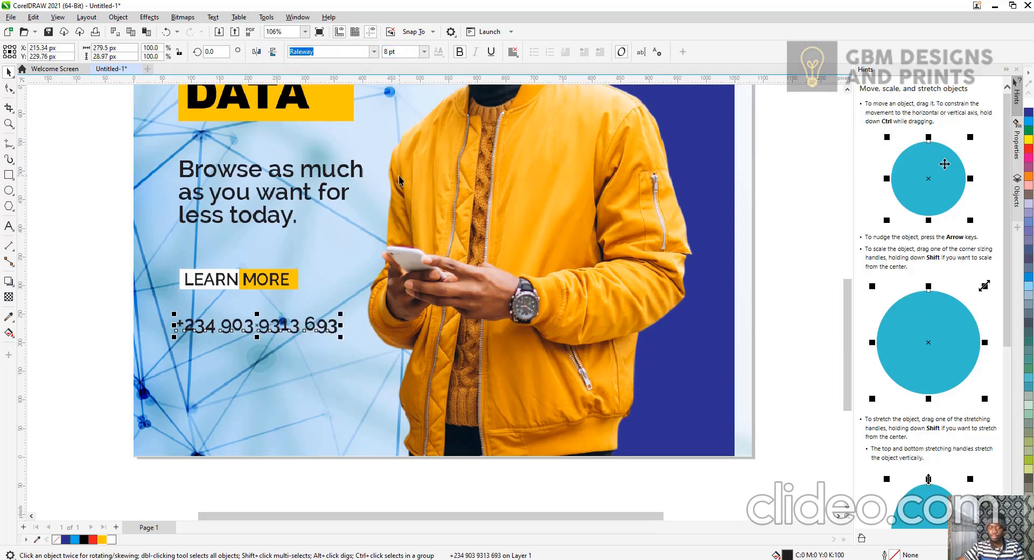
pyautogui.press('Up')
pyautogui.press('Up')
pyautogui.press('Up')
pyautogui.click(97, 331)
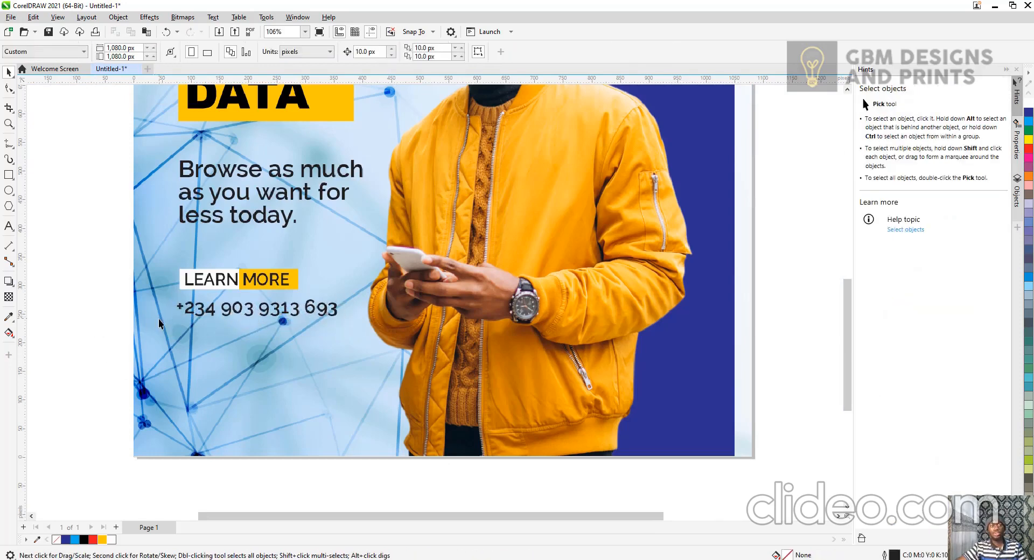
# Open the background PowerClip for editing and give the photo a uniform transparency of 51.
pyautogui.scroll(-3, 167, 309)
pyautogui.scroll(-2, 198, 281)
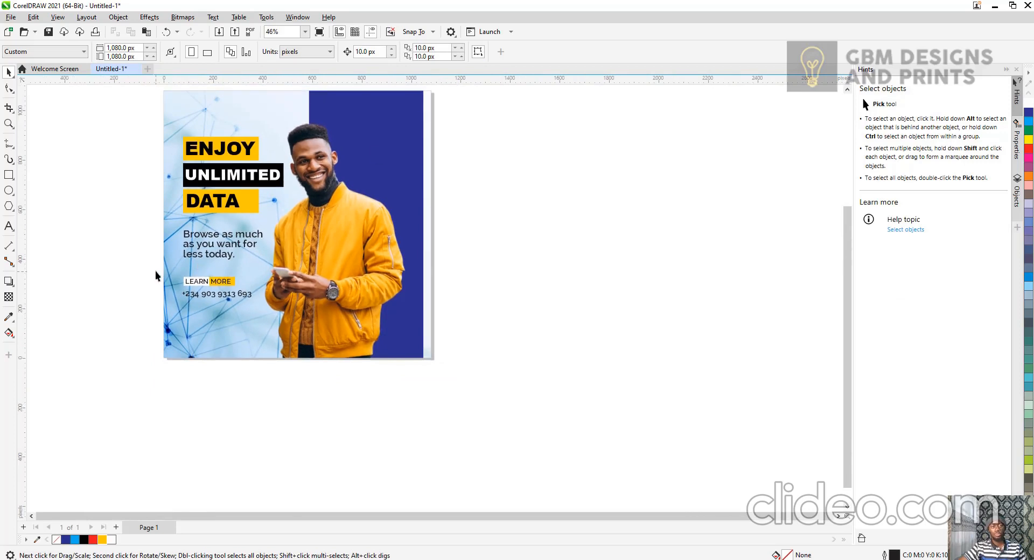
pyautogui.moveTo(248, 302); pyautogui.dragTo(263, 313)
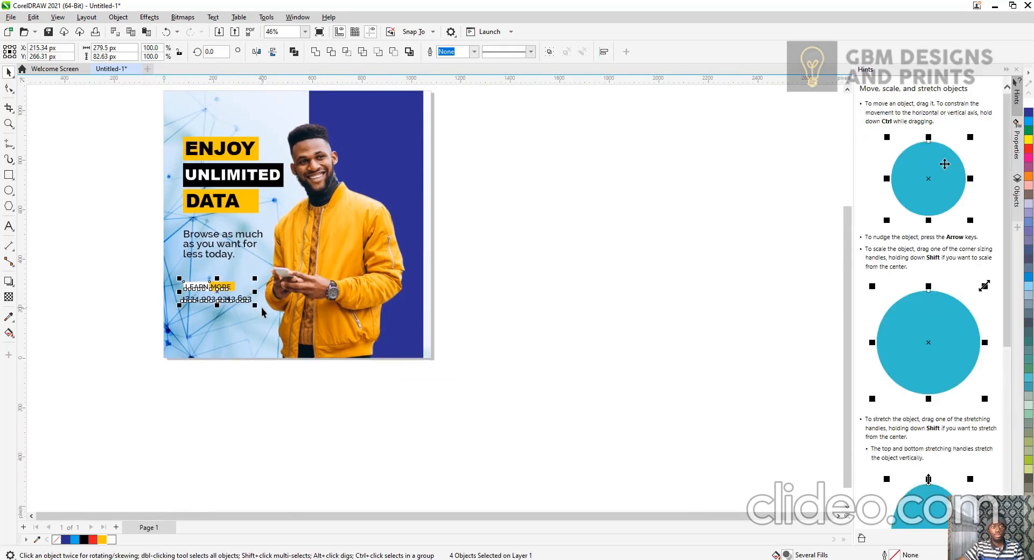
pyautogui.click(202, 400)
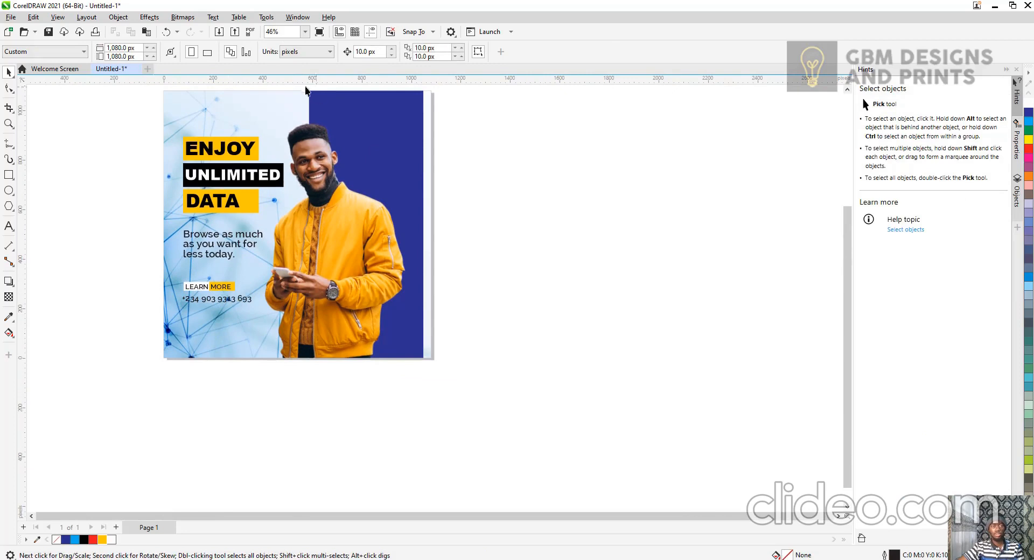
pyautogui.doubleClick(276, 109)
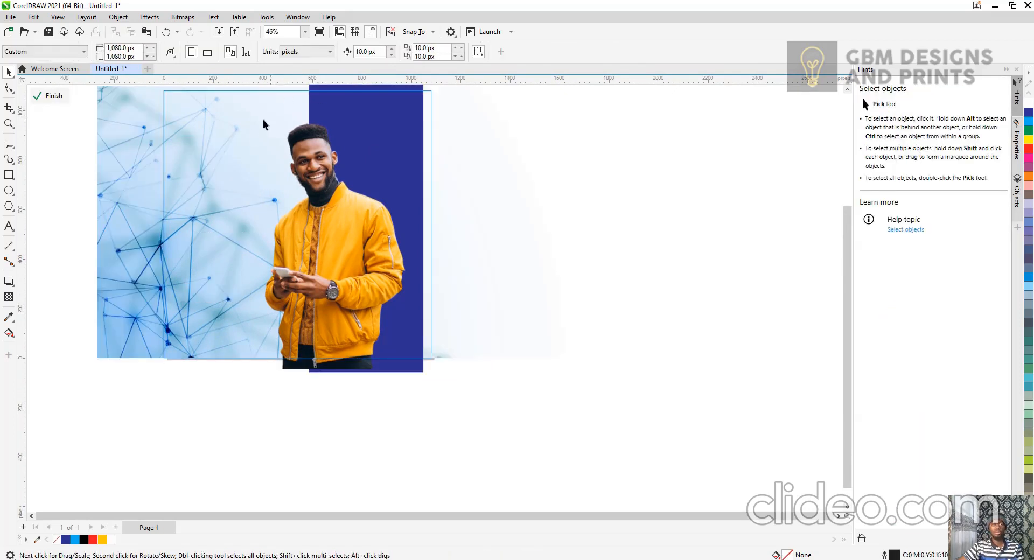
pyautogui.click(263, 124)
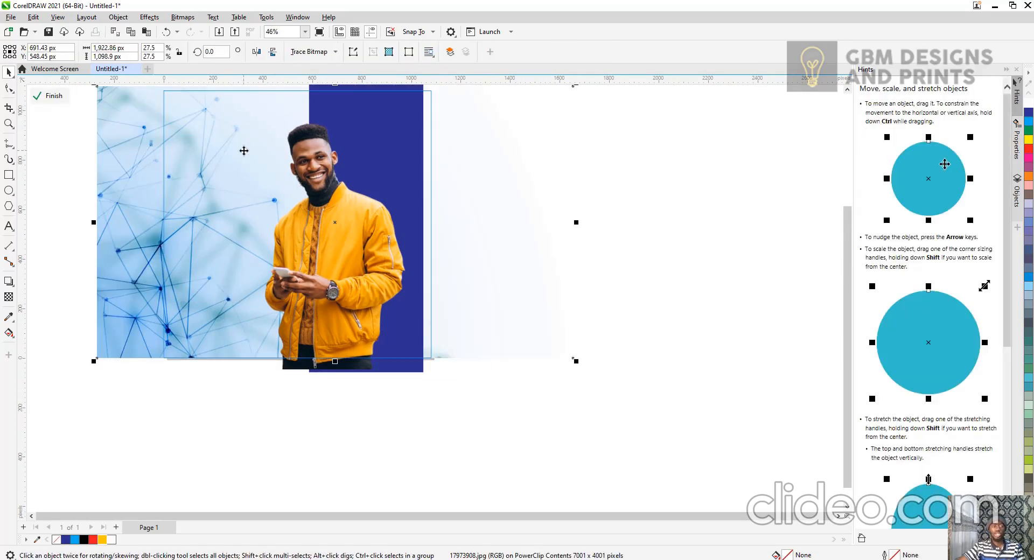
pyautogui.click(89, 210)
pyautogui.click(102, 199)
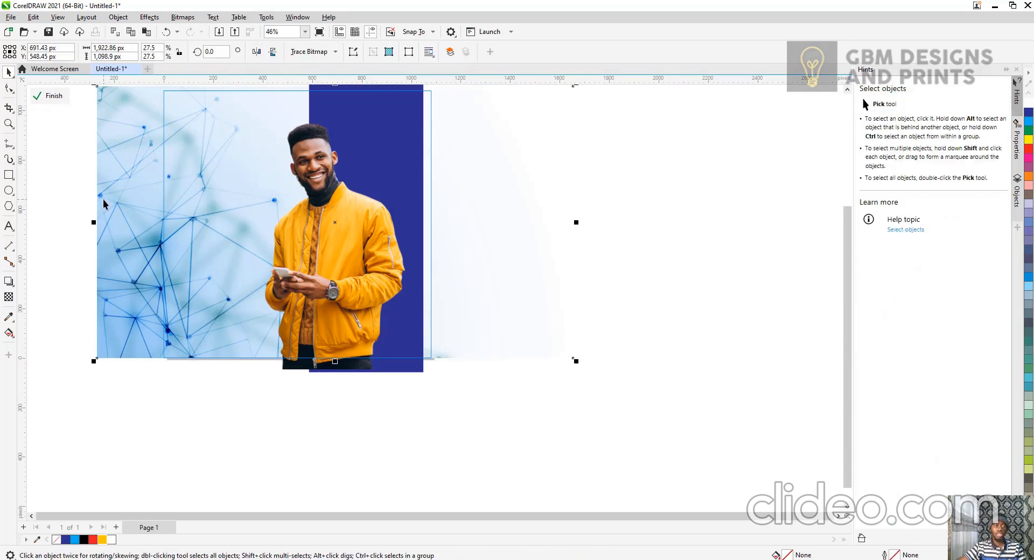
pyautogui.click(10, 297)
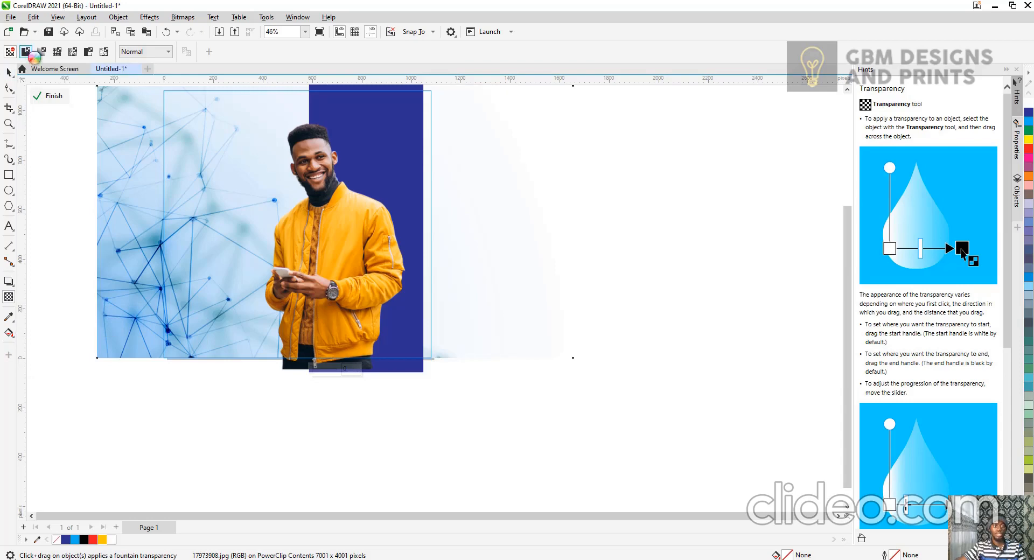
pyautogui.click(25, 52)
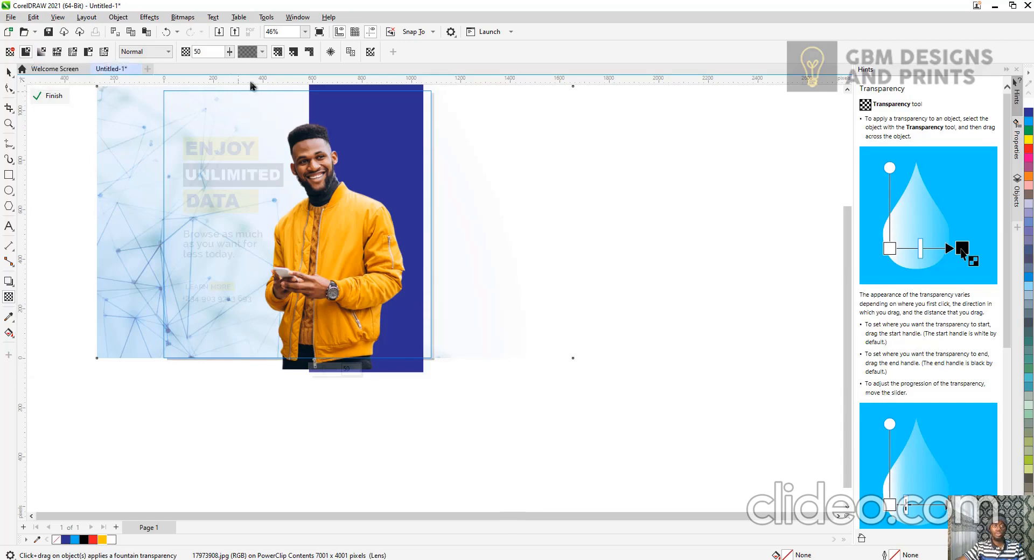
pyautogui.click(228, 52)
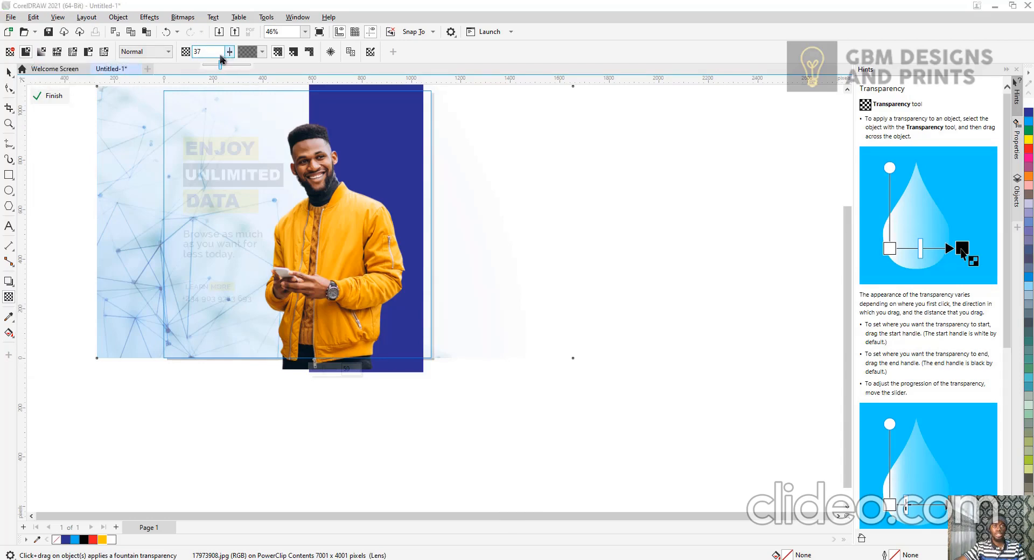
pyautogui.moveTo(220, 59)
pyautogui.mouseDown()
pyautogui.moveTo(241, 65)
pyautogui.moveTo(227, 55)
pyautogui.mouseUp()
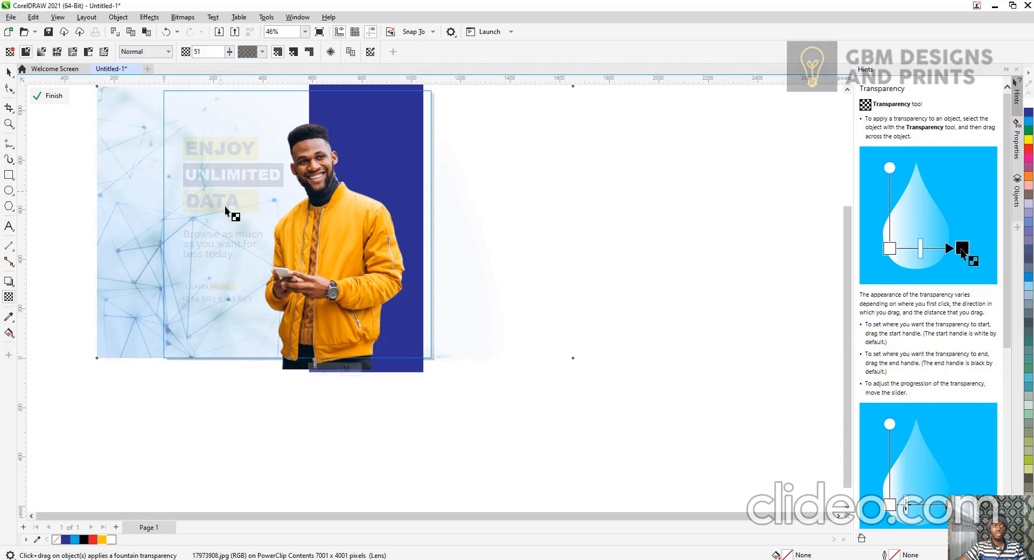
# Finish editing the background PowerClip and return to the main design.
pyautogui.click(8, 72)
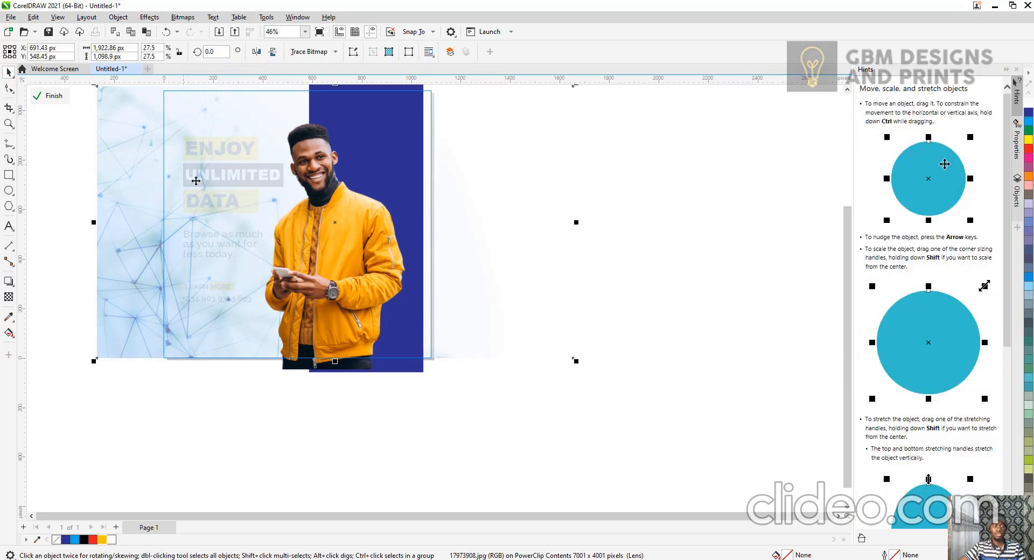
pyautogui.rightClick(204, 190)
pyautogui.click(240, 197)
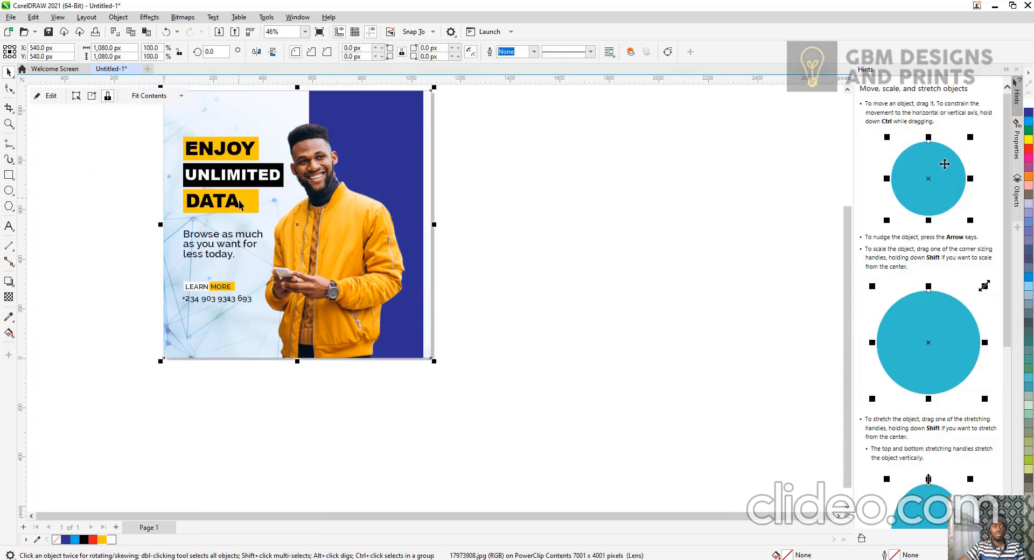
# Zoom in on the contact area and drop a copy of the phone number text just below it.
pyautogui.click(598, 375)
pyautogui.scroll(4, 214, 313)
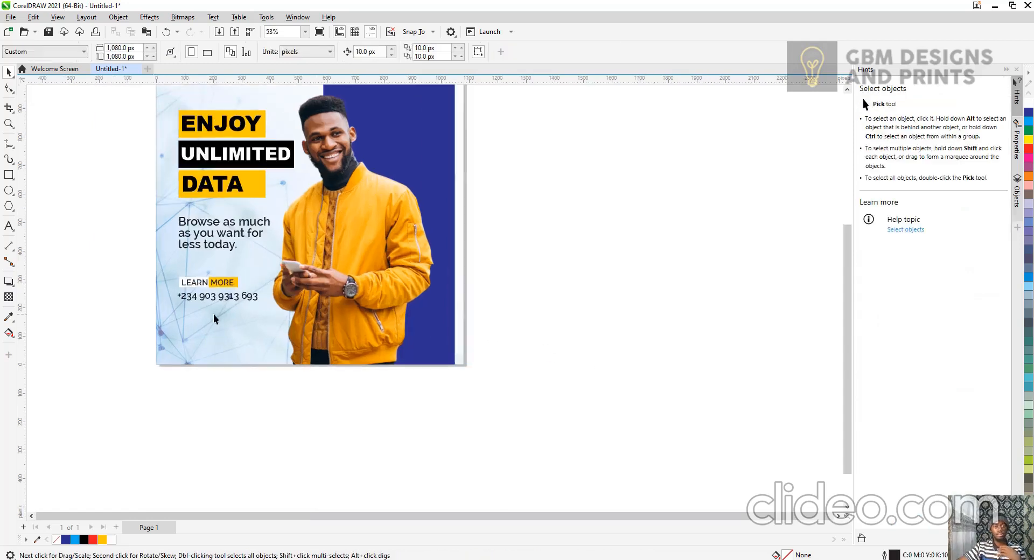
pyautogui.scroll(1, 215, 294)
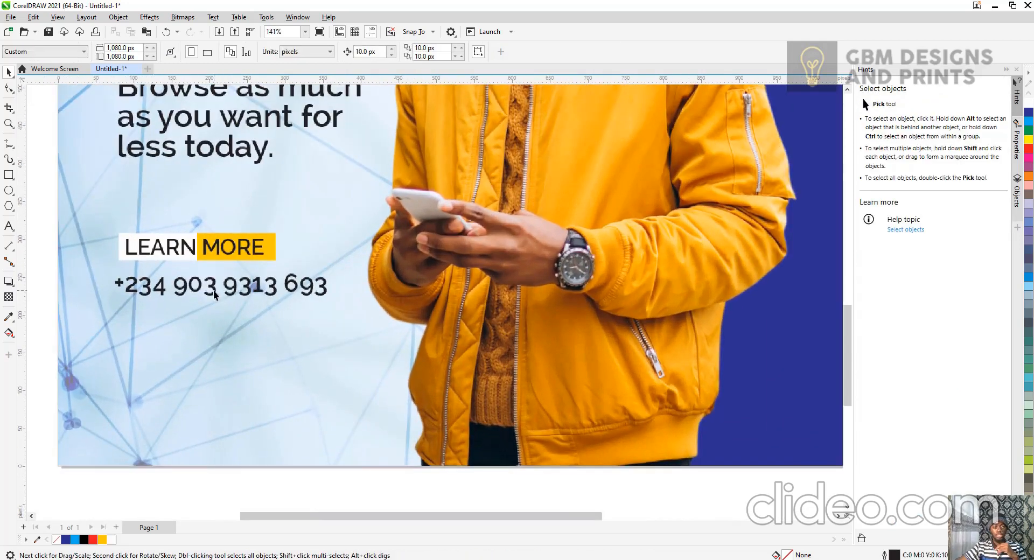
pyautogui.click(214, 293)
pyautogui.moveTo(214, 293); pyautogui.dragTo(236, 342)
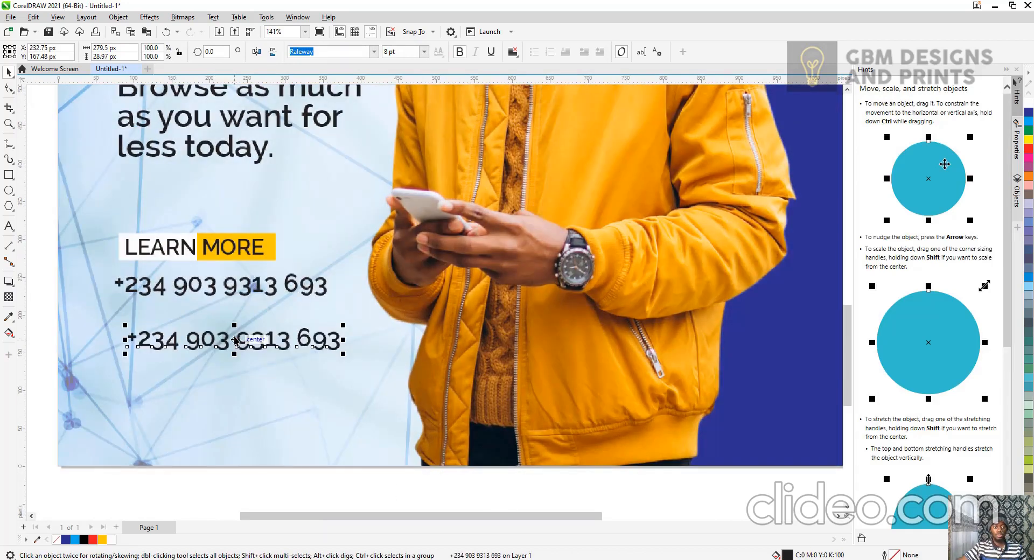
pyautogui.doubleClick(245, 336)
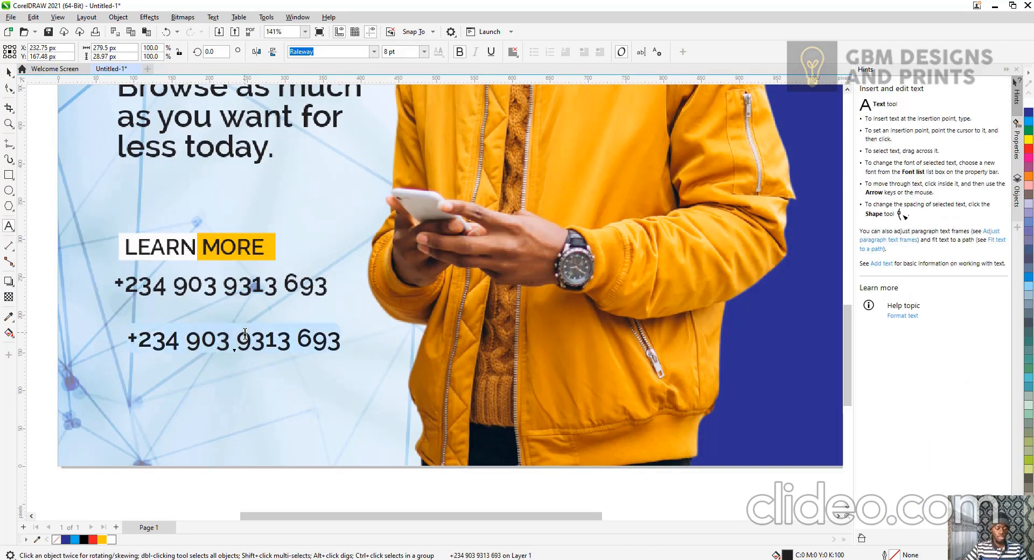
pyautogui.hotkey('ctrl', 'a')
pyautogui.write('www.')
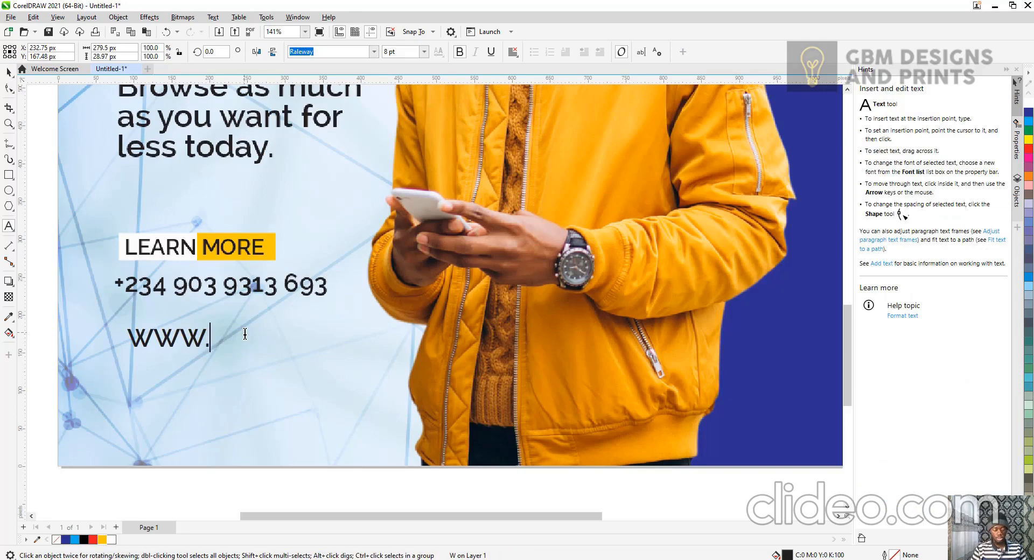
pyautogui.press('BackSpace')
pyautogui.press('BackSpace')
pyautogui.press('BackSpace')
pyautogui.write('ww.')
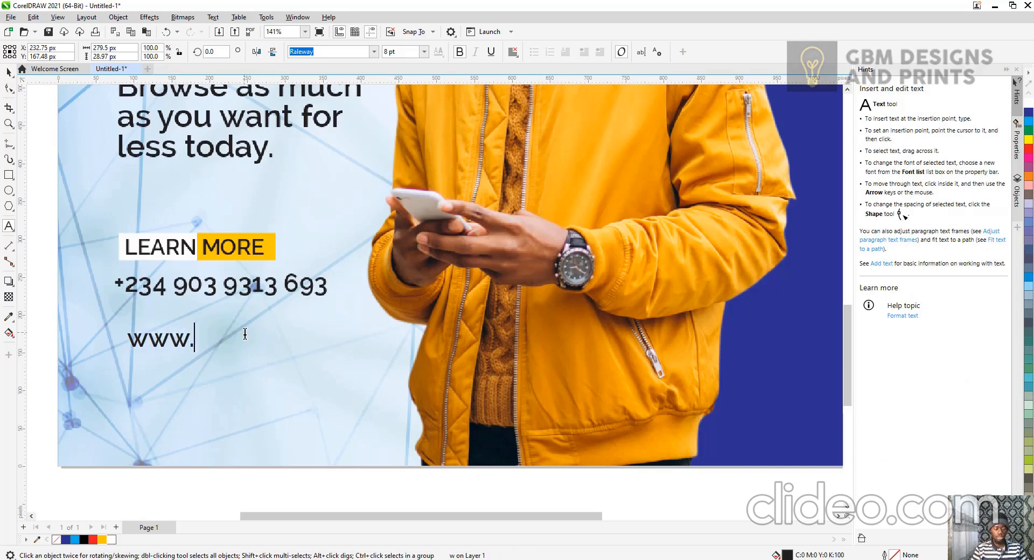
pyautogui.write('datas')
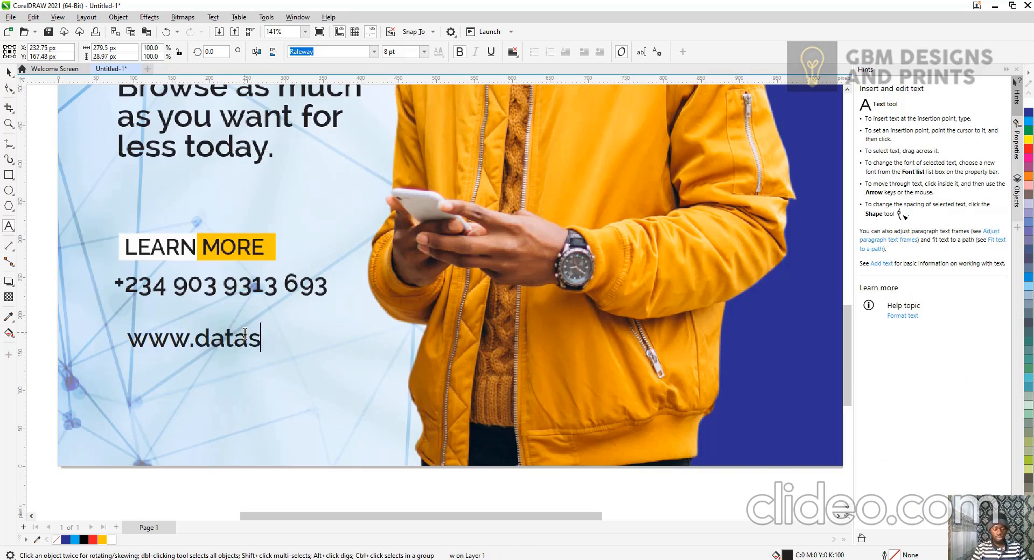
pyautogui.write('ub.com')
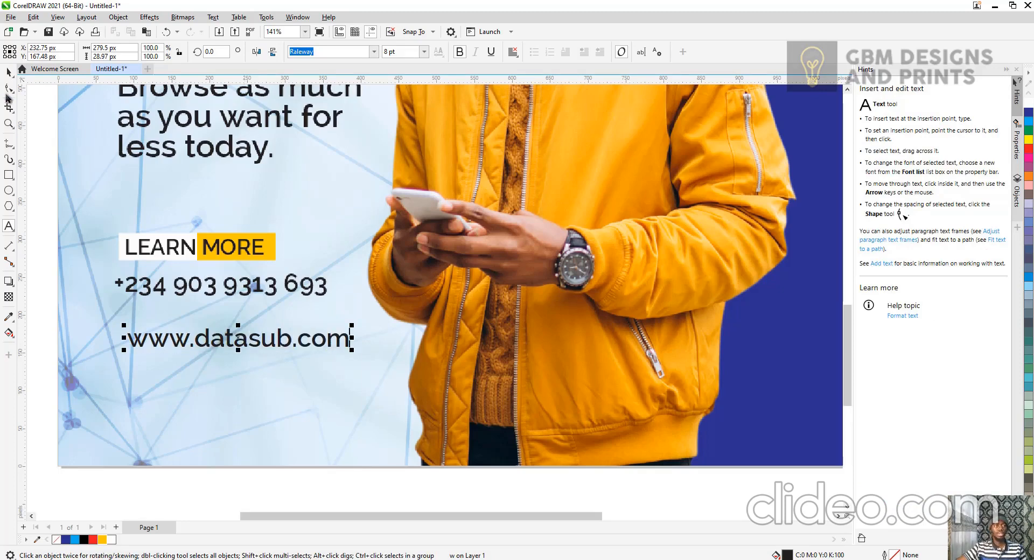
pyautogui.hotkey('ctrl', 'space')
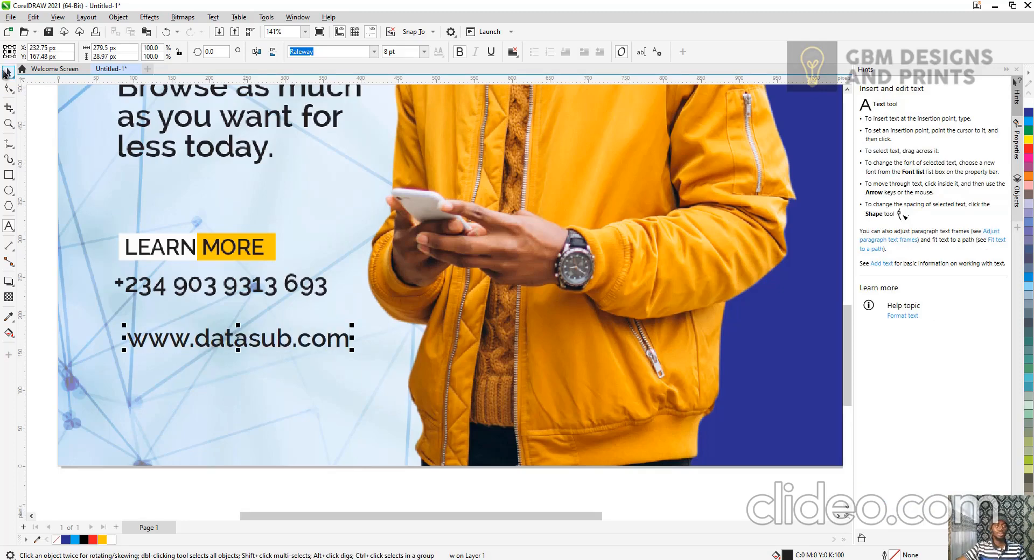
# Move the website text up directly beneath the phone number, lining up its left edge.
pyautogui.moveTo(241, 337); pyautogui.dragTo(239, 319)
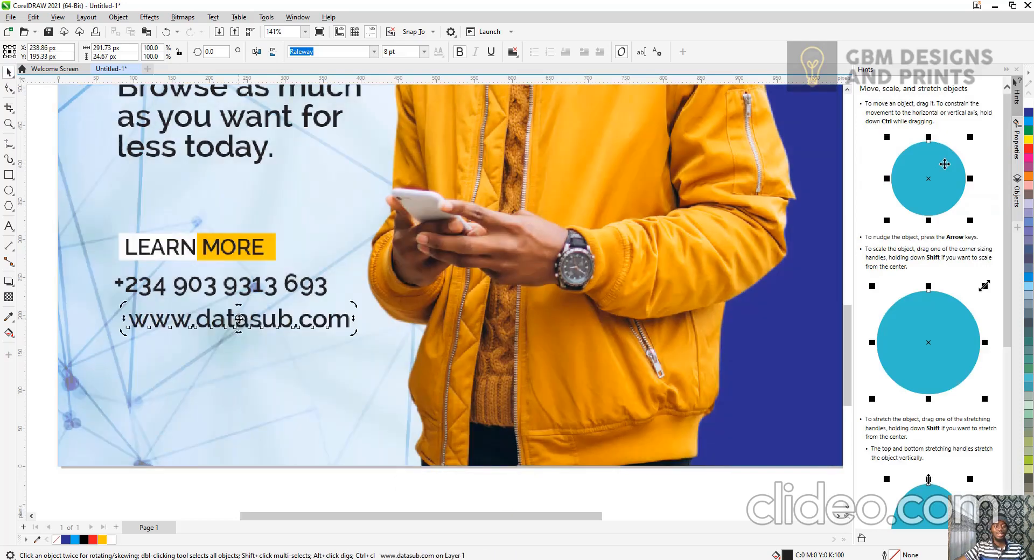
pyautogui.click(239, 318)
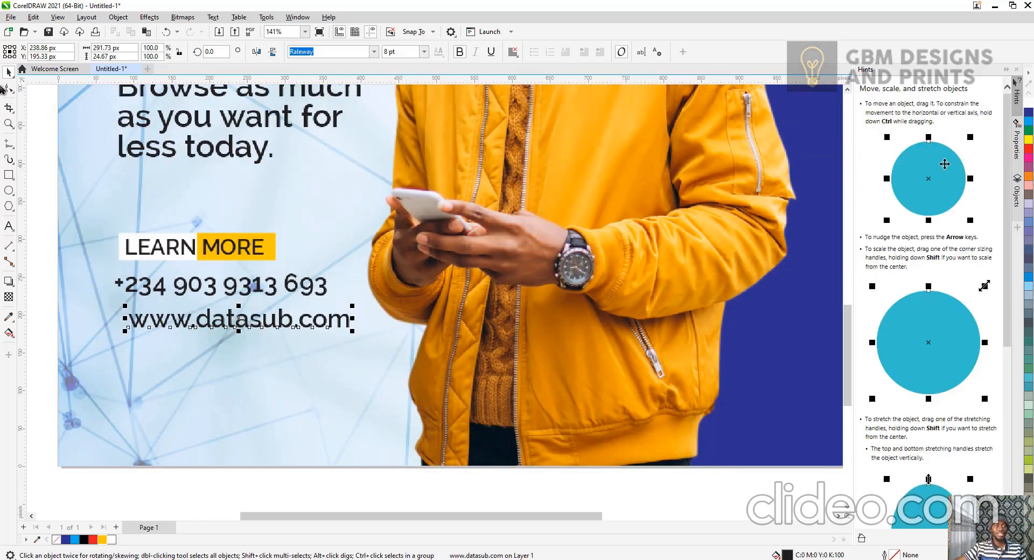
pyautogui.moveTo(263, 322); pyautogui.dragTo(250, 321)
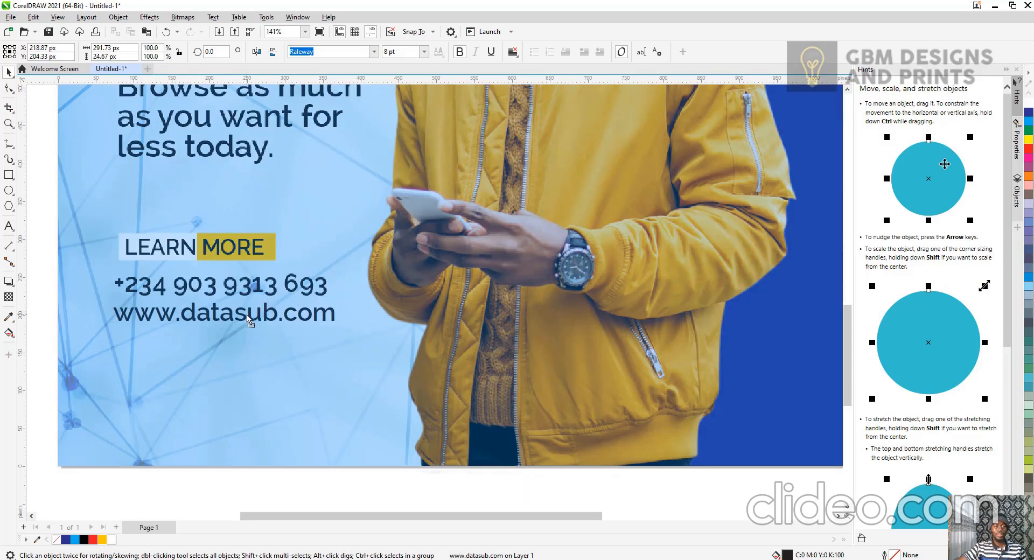
pyautogui.click(106, 284)
pyautogui.moveTo(105, 280); pyautogui.dragTo(101, 275)
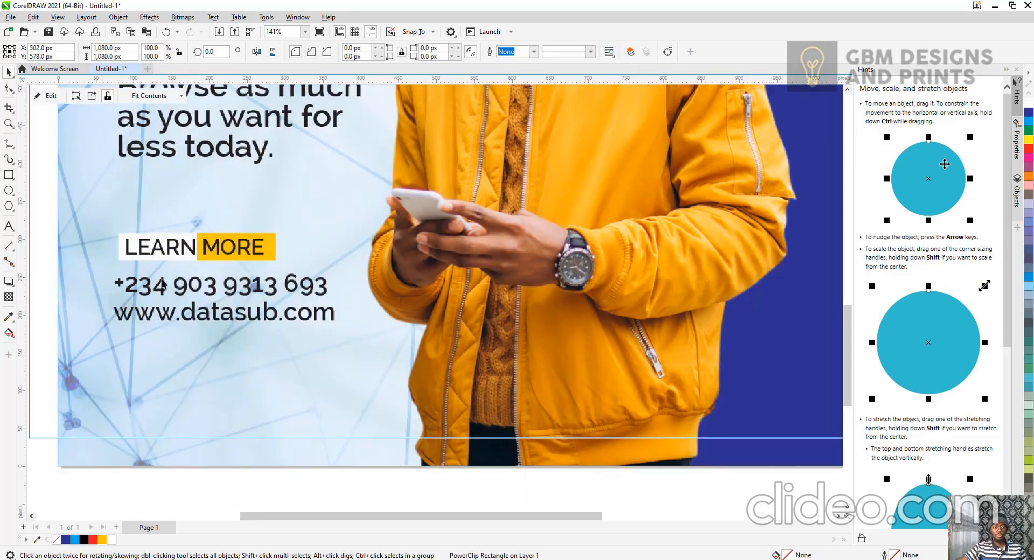
pyautogui.hotkey('ctrl', 'z')
# Try to left-align the phone number and website text together, undoing the alignment.
pyautogui.moveTo(409, 494); pyautogui.dragTo(120, 294)
pyautogui.press('l')
pyautogui.hotkey('ctrl', 'z')
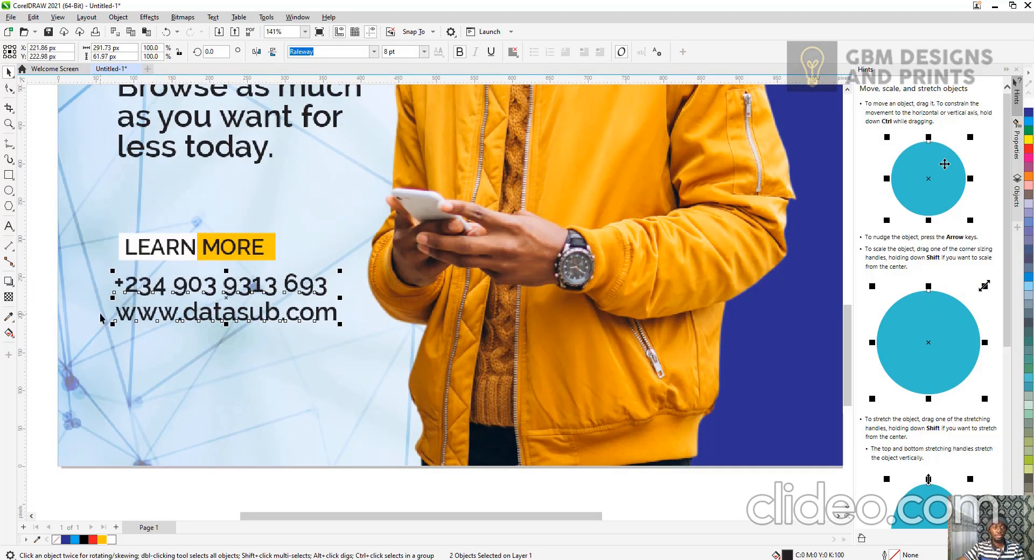
# Add a vertical guideline at about 75.7 px along the left edge of the text column.
pyautogui.moveTo(26, 305); pyautogui.dragTo(116, 323)
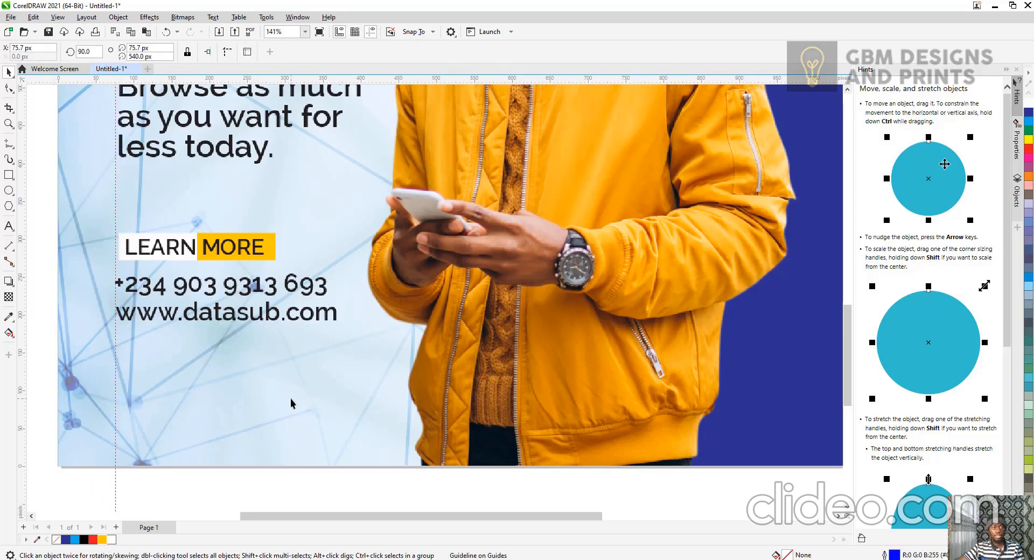
pyautogui.scroll(-3, 291, 404)
pyautogui.scroll(-1, 314, 394)
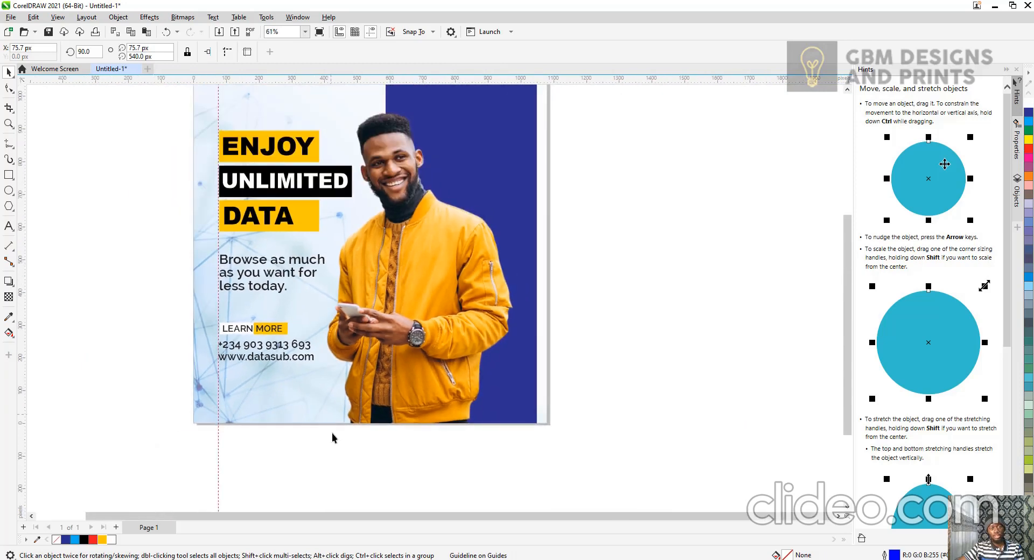
pyautogui.click(333, 448)
# Draw a small square about 46 × 40 px near the top of the blue panel with a 5 px outline.
pyautogui.scroll(-1, 332, 446)
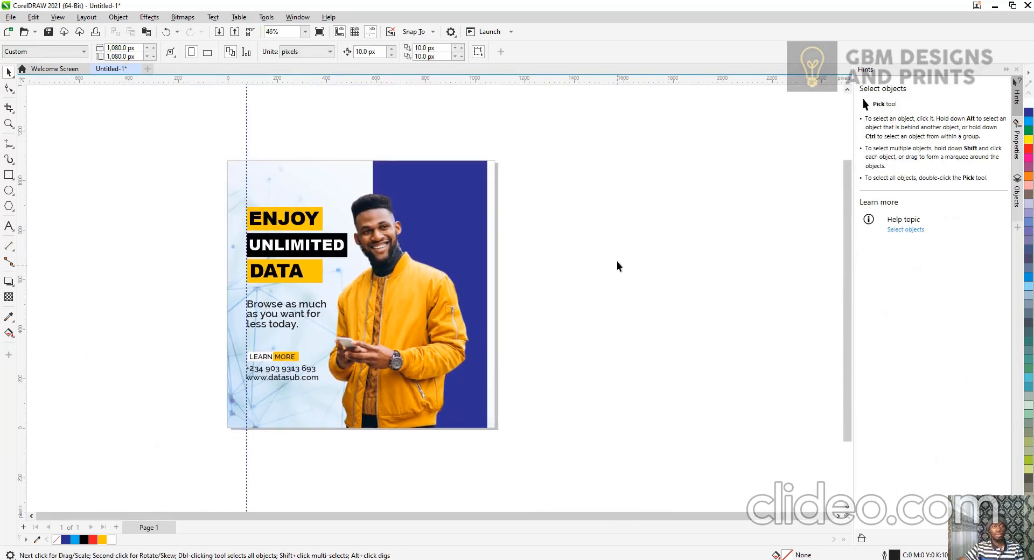
pyautogui.scroll(4, 519, 151)
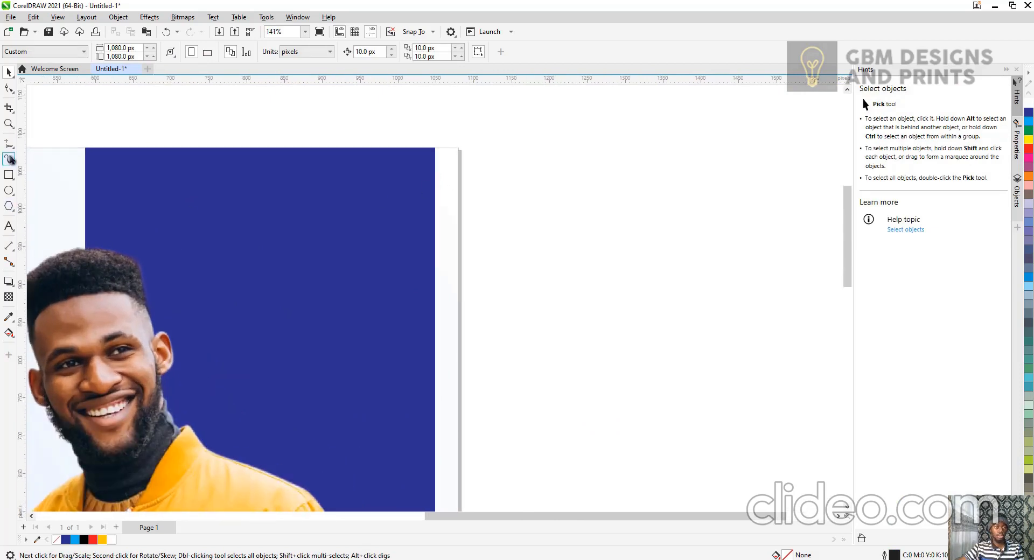
pyautogui.click(8, 175)
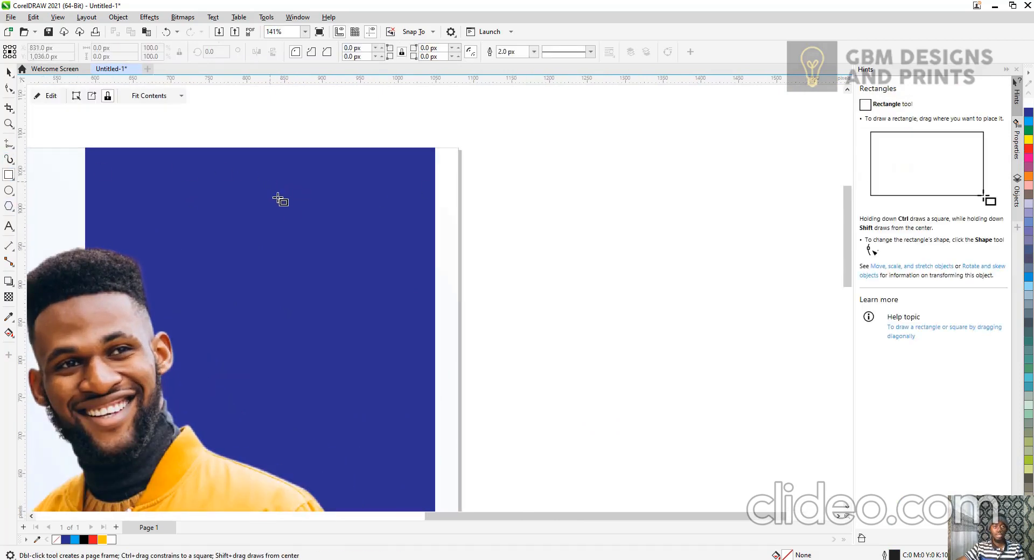
pyautogui.moveTo(270, 183); pyautogui.dragTo(305, 213)
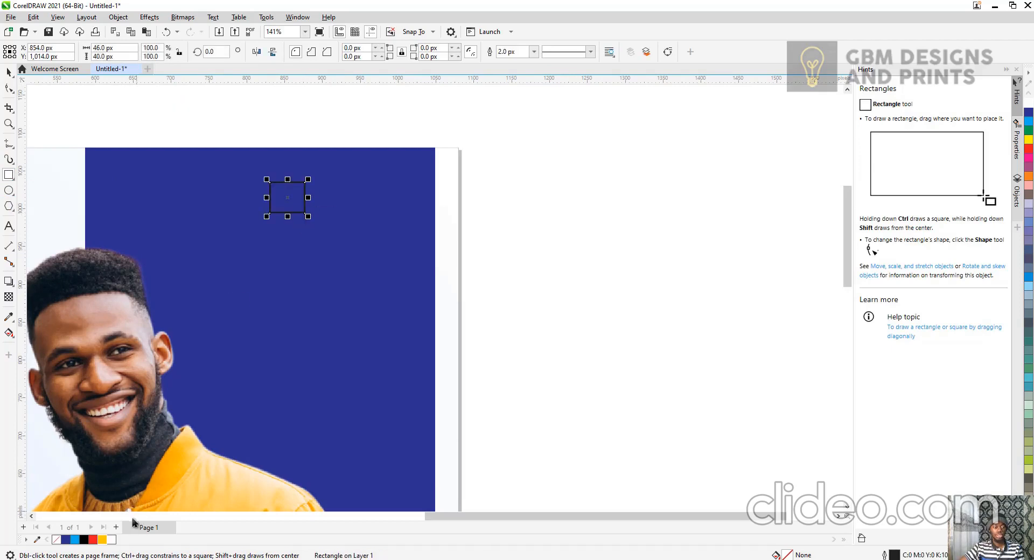
pyautogui.click(534, 52)
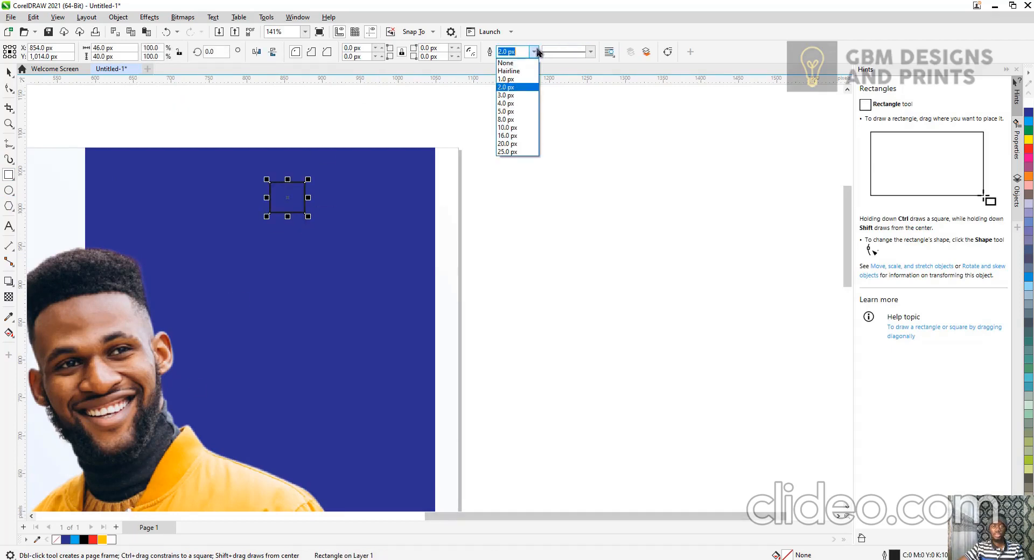
pyautogui.click(506, 119)
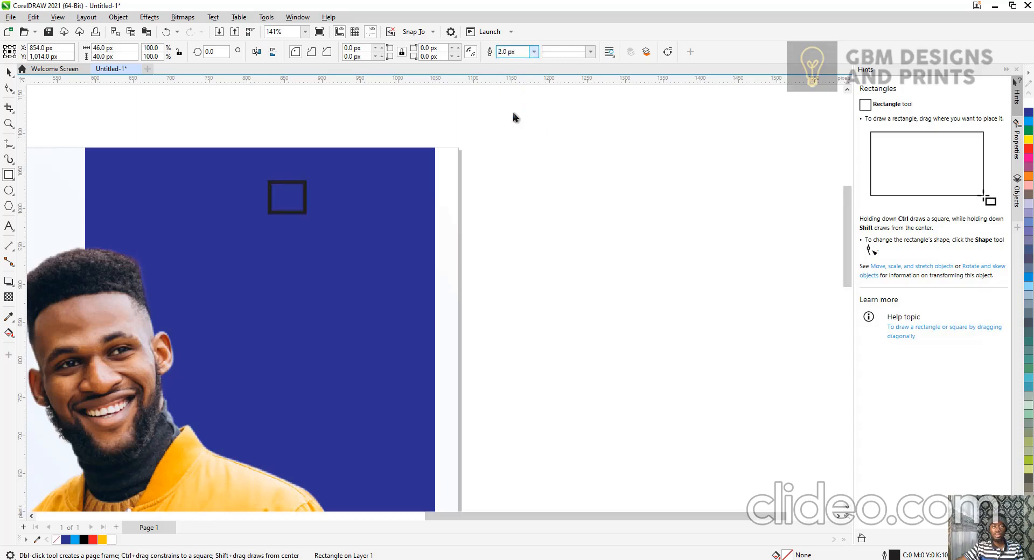
pyautogui.press('Escape')
# Give the small square a white outline.
pyautogui.click(8, 73)
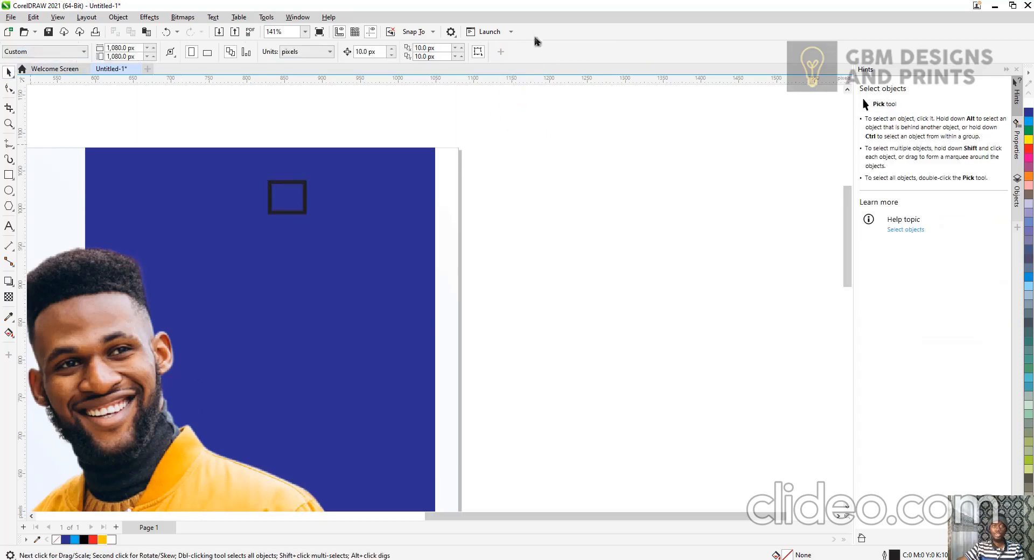
pyautogui.doubleClick(306, 184)
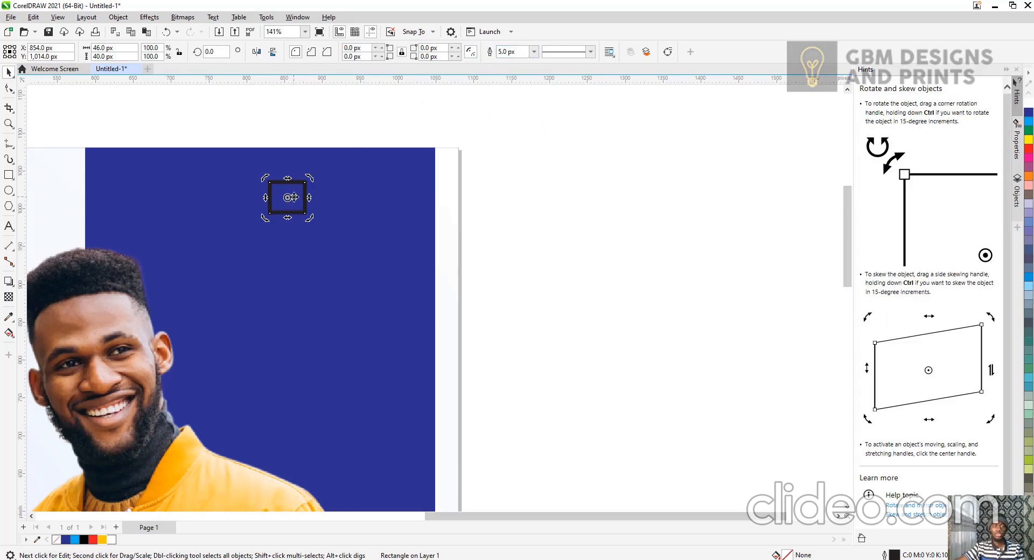
pyautogui.click(534, 52)
pyautogui.click(535, 53)
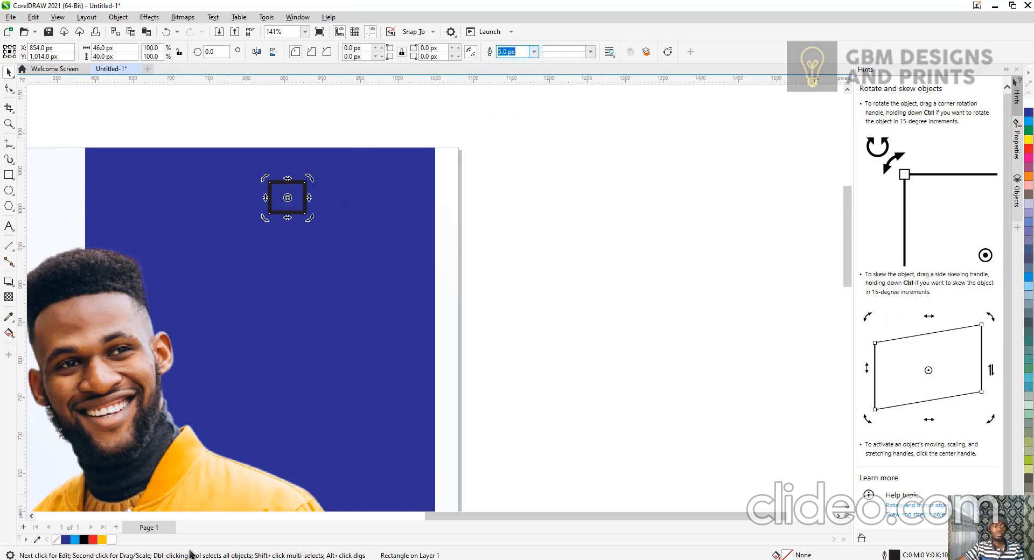
pyautogui.rightClick(112, 540)
pyautogui.click(577, 293)
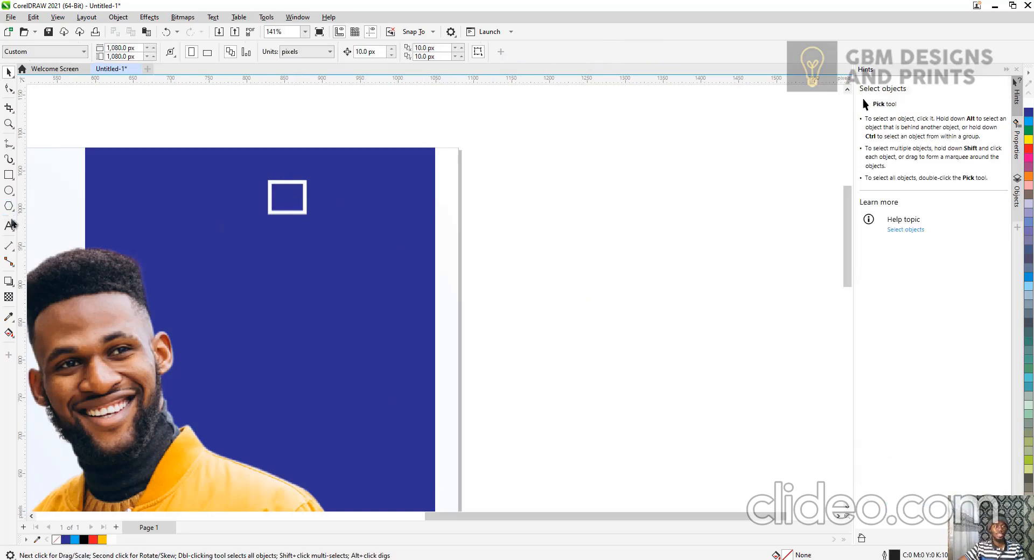
# Add placeholder text "LOGO" and "HERE" on two lines below the square.
pyautogui.click(8, 226)
pyautogui.click(272, 285)
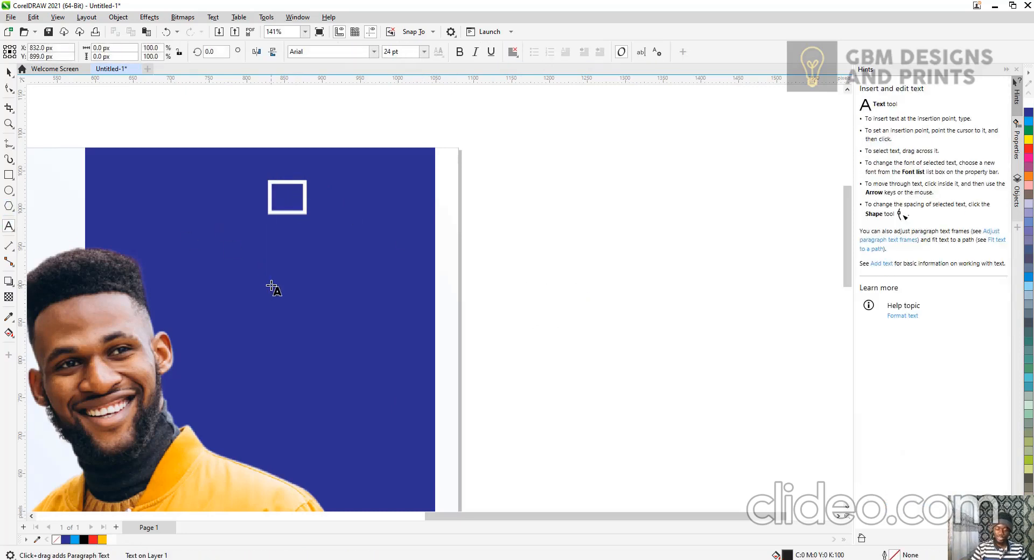
pyautogui.write('LOGO')
pyautogui.press('Return')
pyautogui.write('HERE')
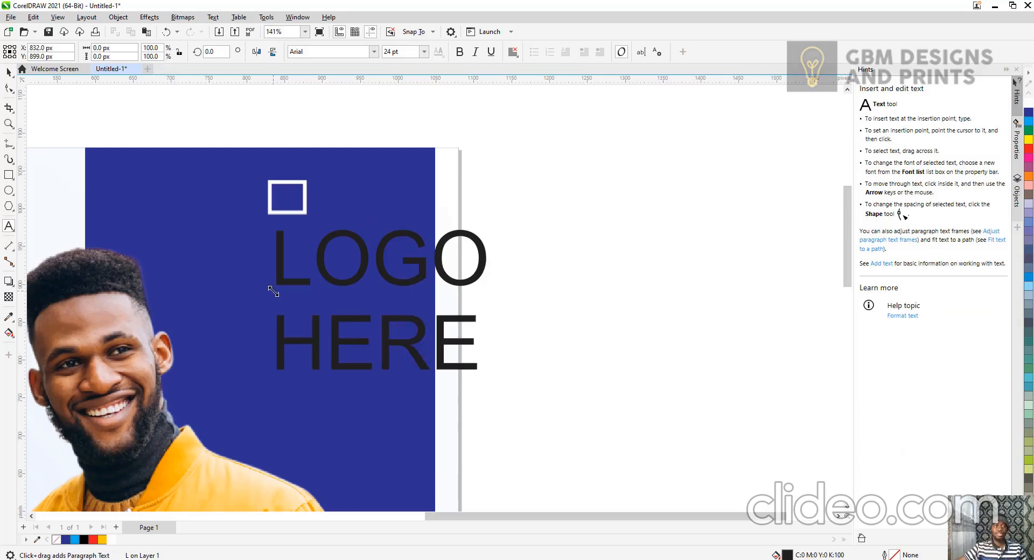
pyautogui.click(9, 72)
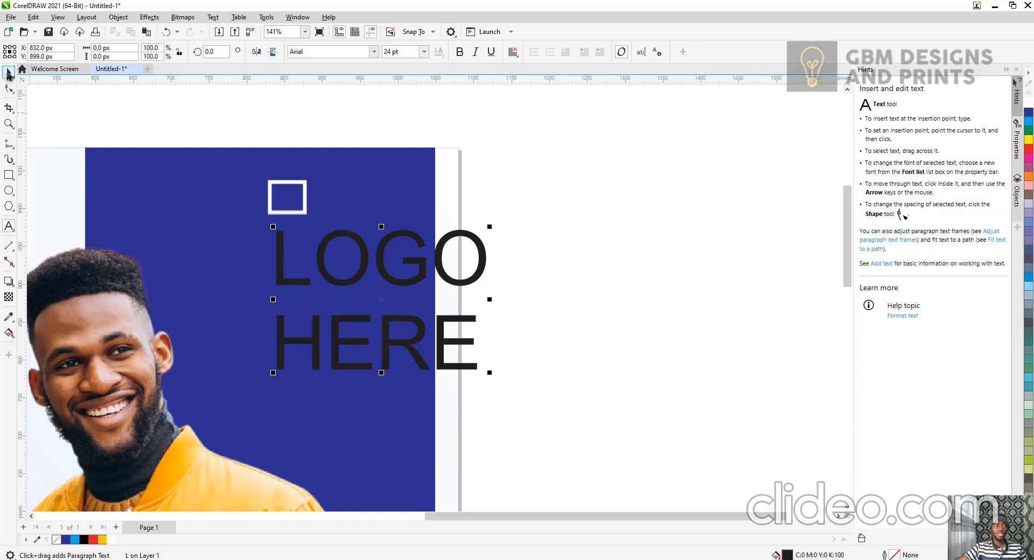
# Make the LOGO HERE text bold and scale it down to about 7 pt beneath the square.
pyautogui.click(461, 52)
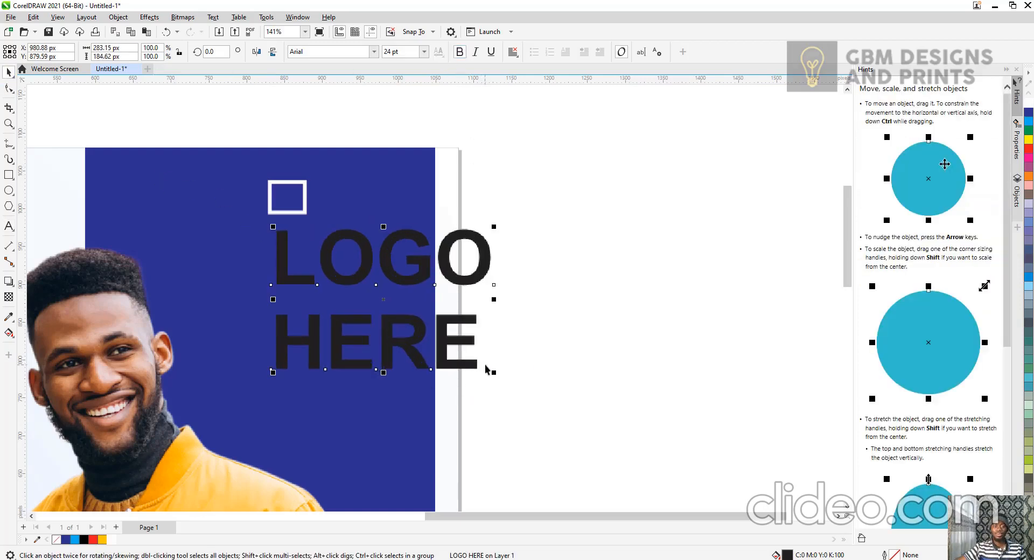
pyautogui.moveTo(450, 334); pyautogui.dragTo(451, 334)
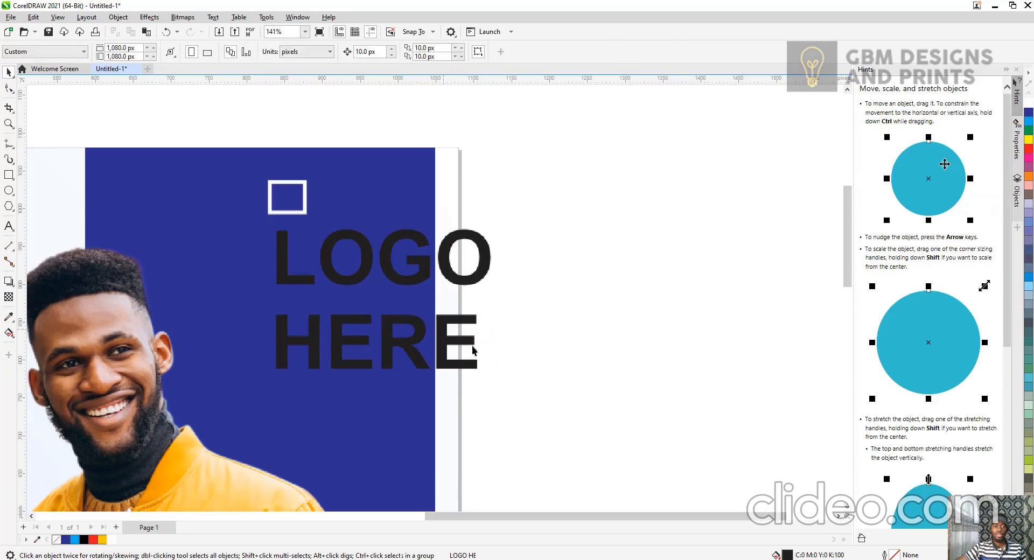
pyautogui.click(467, 363)
pyautogui.moveTo(494, 372); pyautogui.dragTo(328, 270)
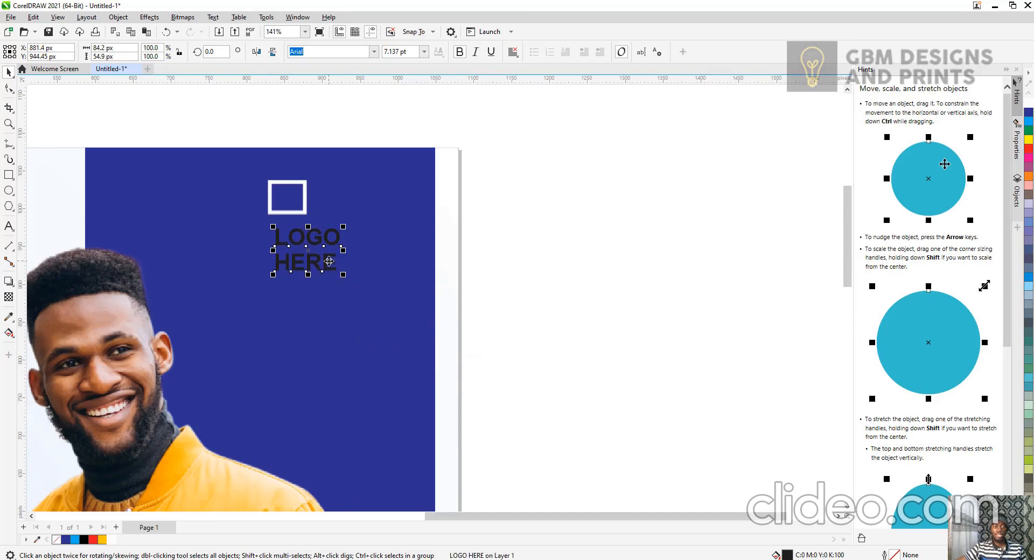
pyautogui.click(361, 224)
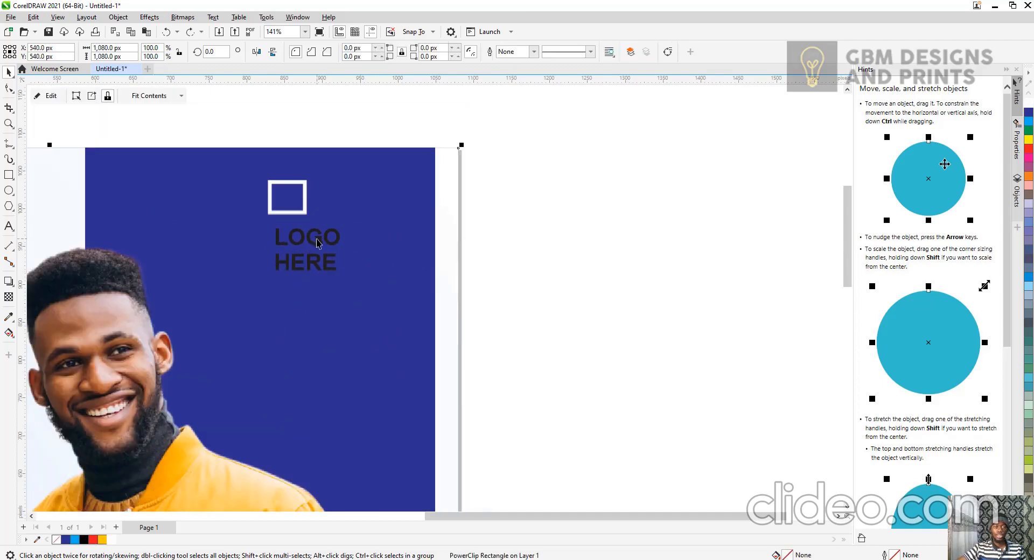
# Move the LOGO HERE text up beside the square and colour it white.
pyautogui.click(323, 240)
pyautogui.click(629, 233)
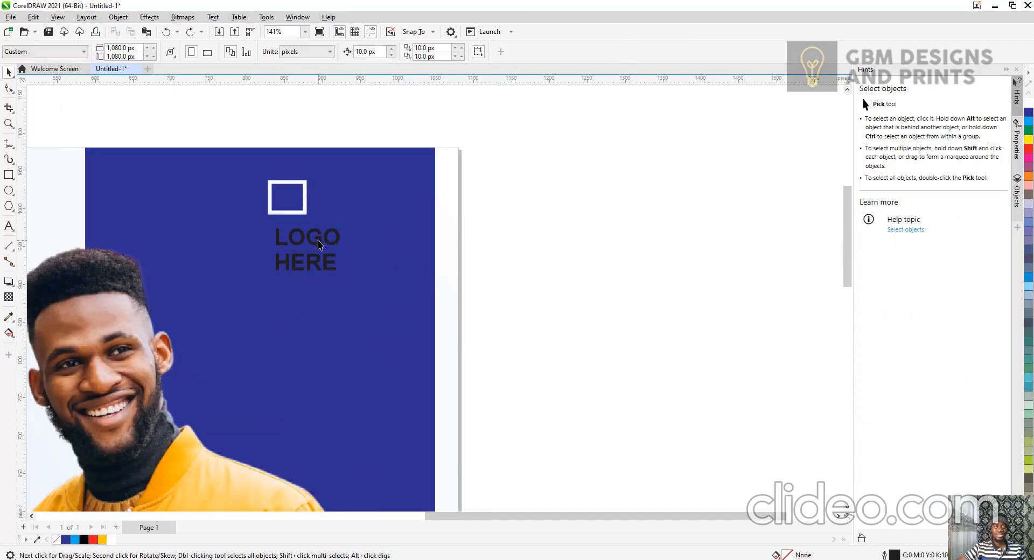
pyautogui.click(320, 245)
pyautogui.moveTo(322, 240); pyautogui.dragTo(364, 193)
pyautogui.click(112, 540)
pyautogui.click(508, 237)
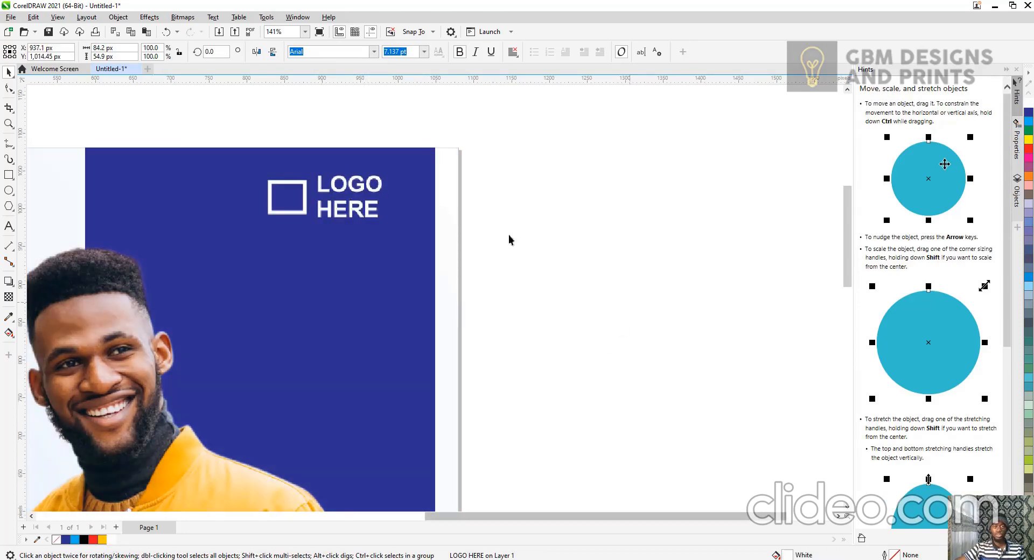
# Select the logo square and text together, scale them down, and nudge them into the panel's top-right corner.
pyautogui.click(305, 32)
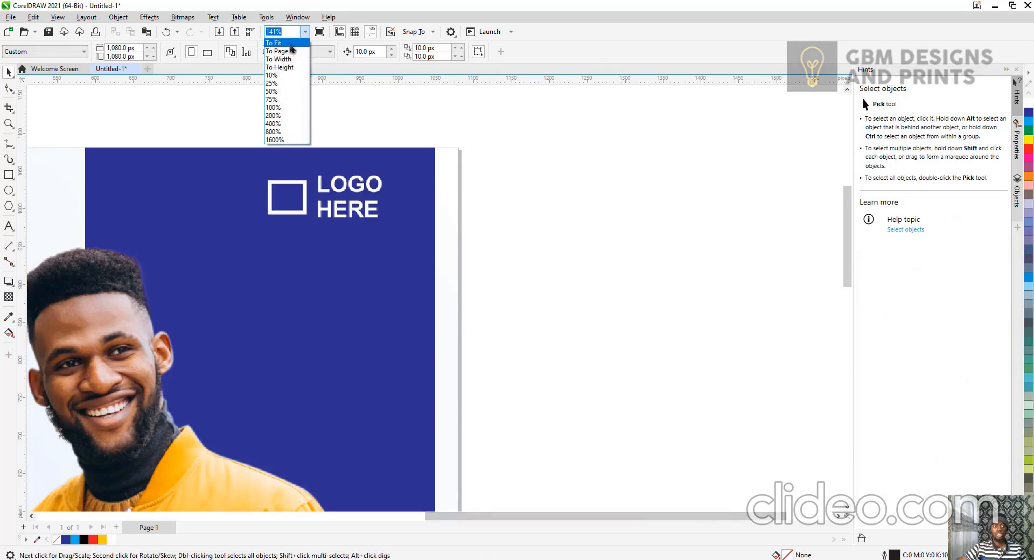
pyautogui.click(284, 44)
pyautogui.click(551, 130)
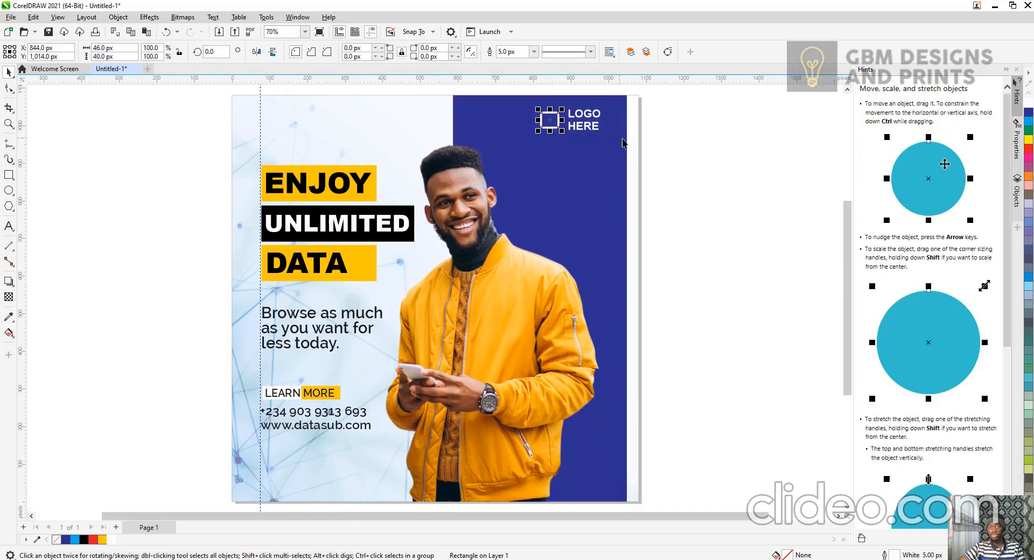
pyautogui.moveTo(669, 99); pyautogui.dragTo(533, 158)
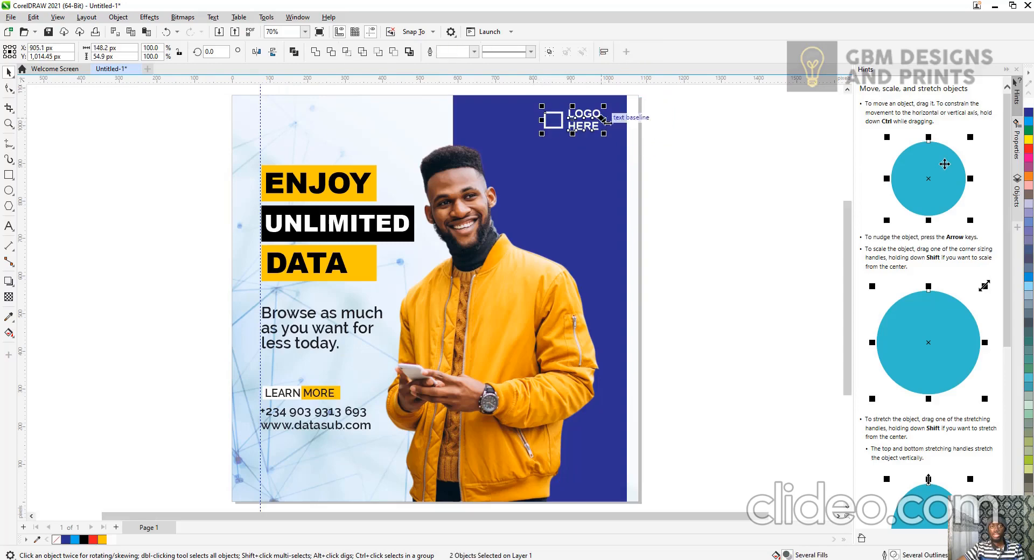
pyautogui.moveTo(604, 135); pyautogui.dragTo(585, 125)
pyautogui.press('Right')
pyautogui.press('Right')
pyautogui.press('Right')
pyautogui.press('Right')
pyautogui.press('Right')
pyautogui.press('Right')
pyautogui.press('Right')
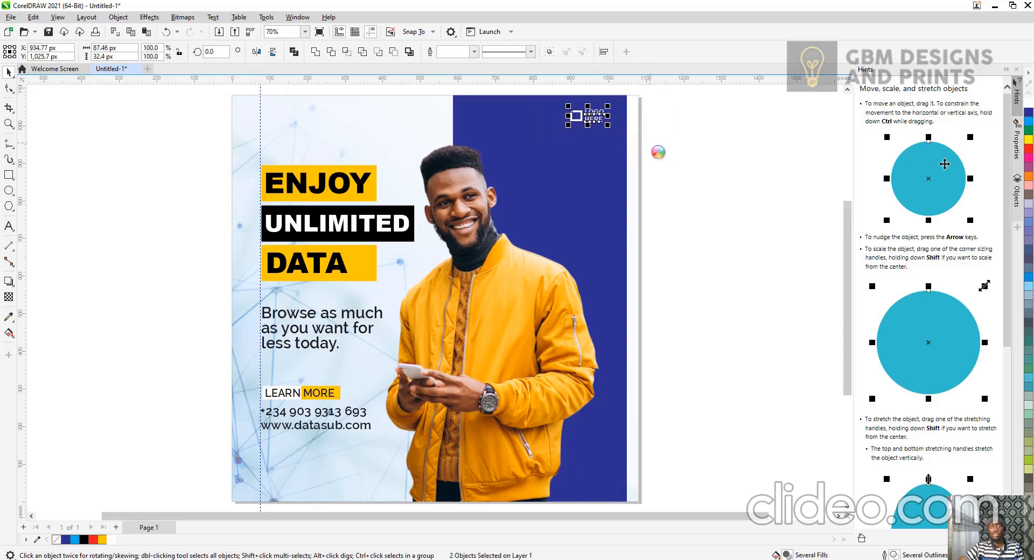
pyautogui.click(666, 235)
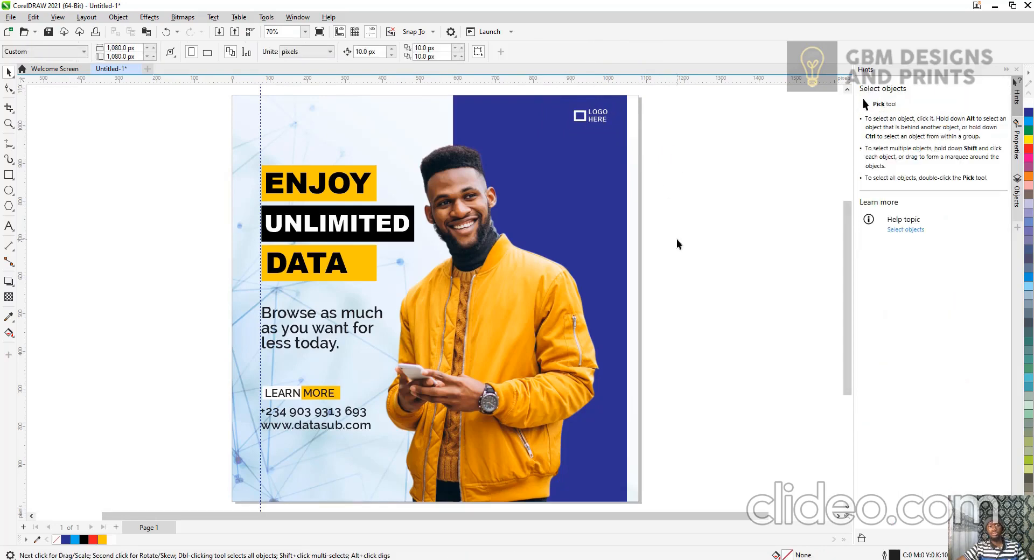
# Save the drawing into the Videos folder, entering a file name starting with "COR".
pyautogui.scroll(-1, 673, 237)
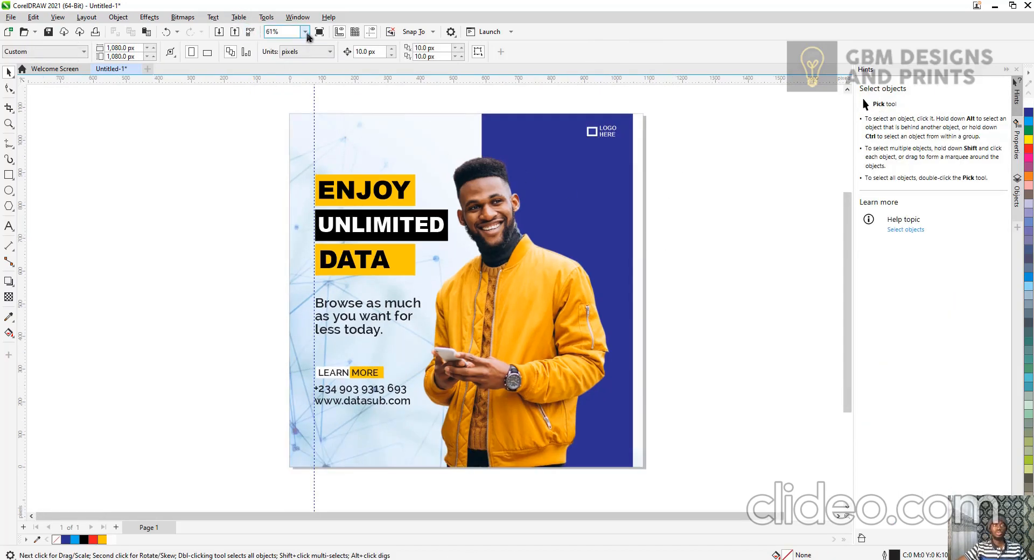
pyautogui.click(11, 16)
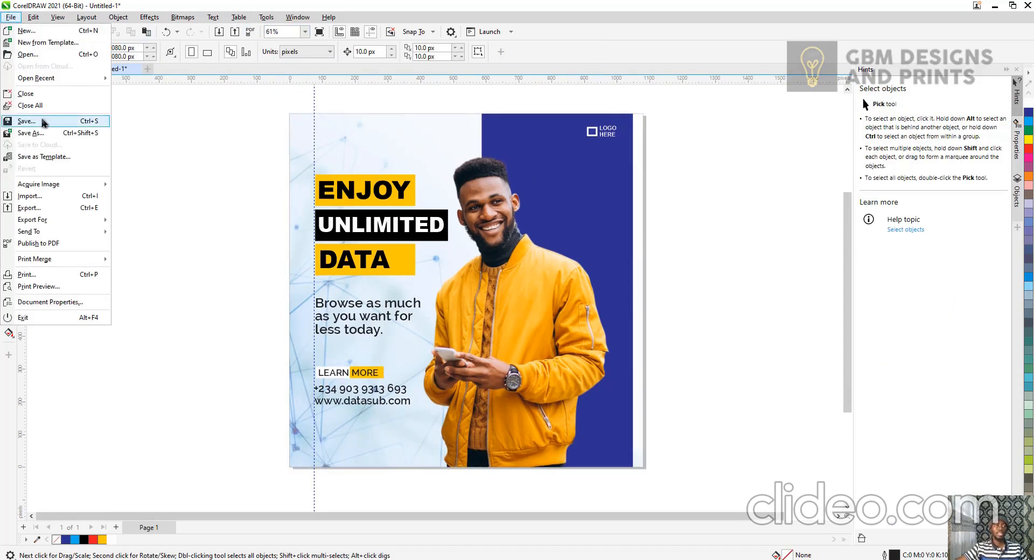
pyautogui.click(43, 122)
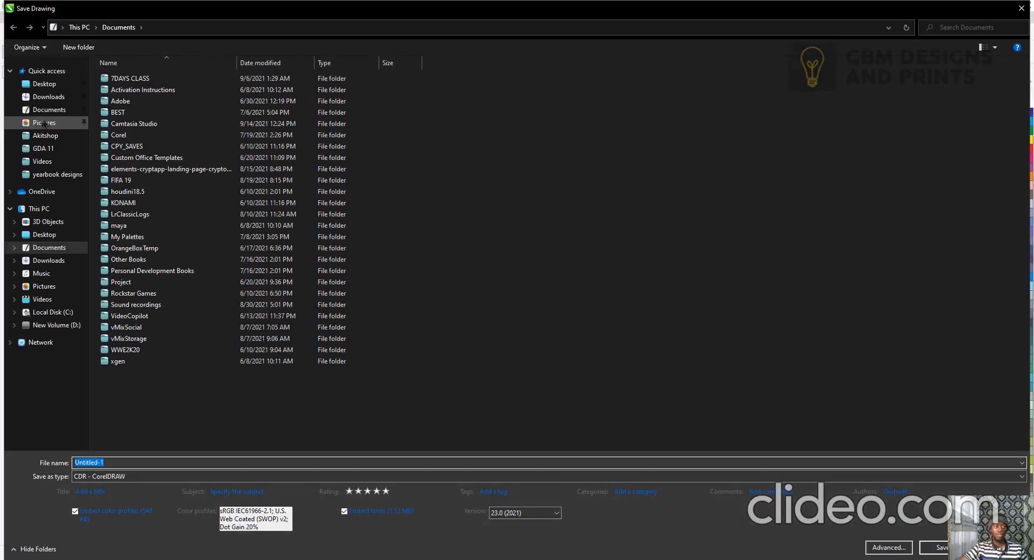
pyautogui.click(42, 161)
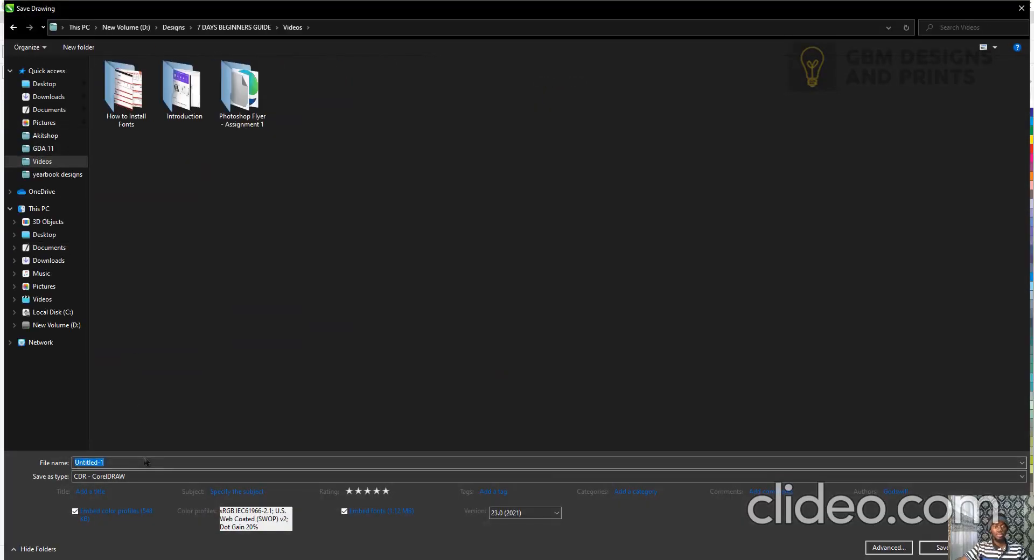
pyautogui.write('CORELDRAW ASSIGNMENT 1')
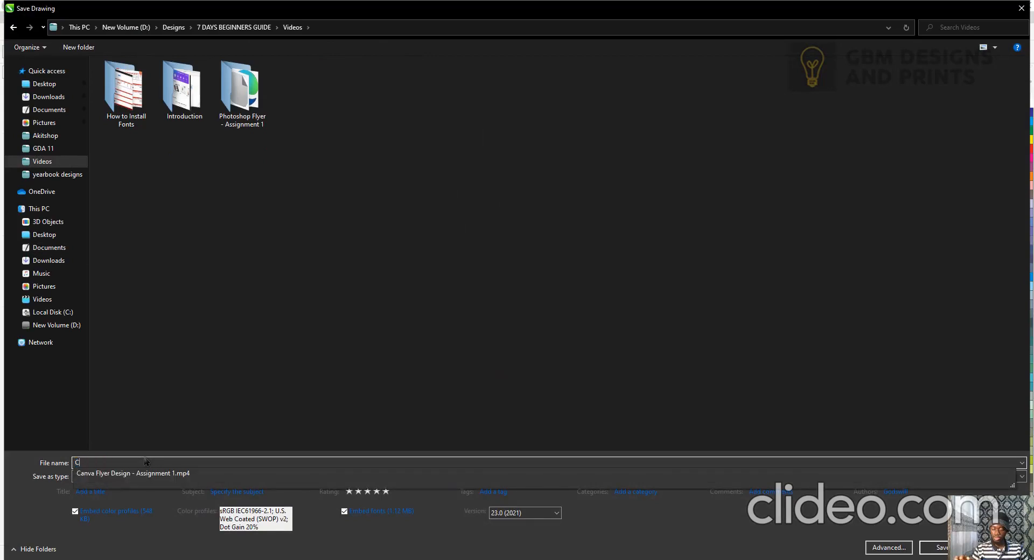
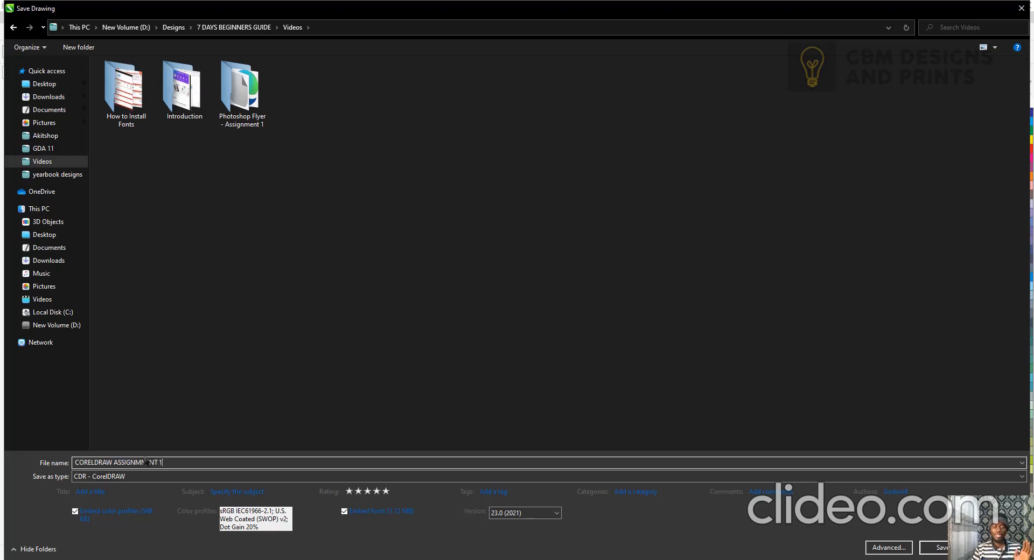
# Finish saving the drawing as CORELDRAW ASSIGNMNENT 1.
pyautogui.press('Return')
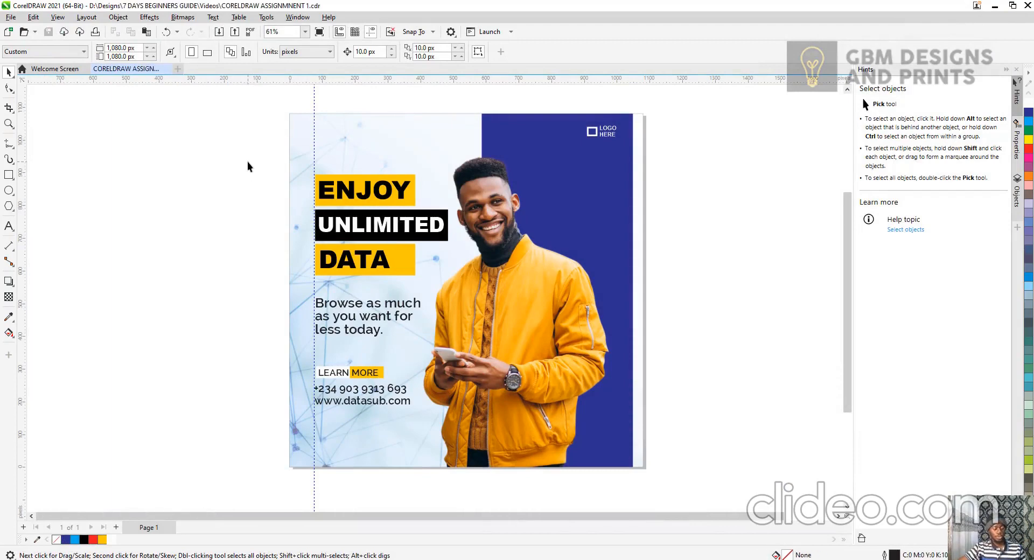
# Select all objects and export the selection as a JPG - JPEG Bitmaps file into the Videos folder.
pyautogui.hotkey('ctrl', 'a')
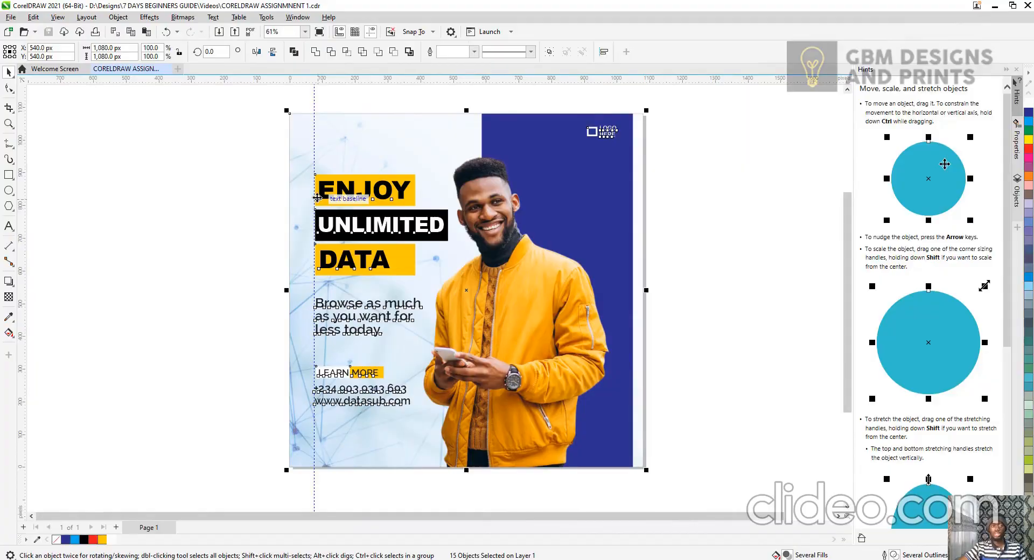
pyautogui.hotkey('ctrl', 'e')
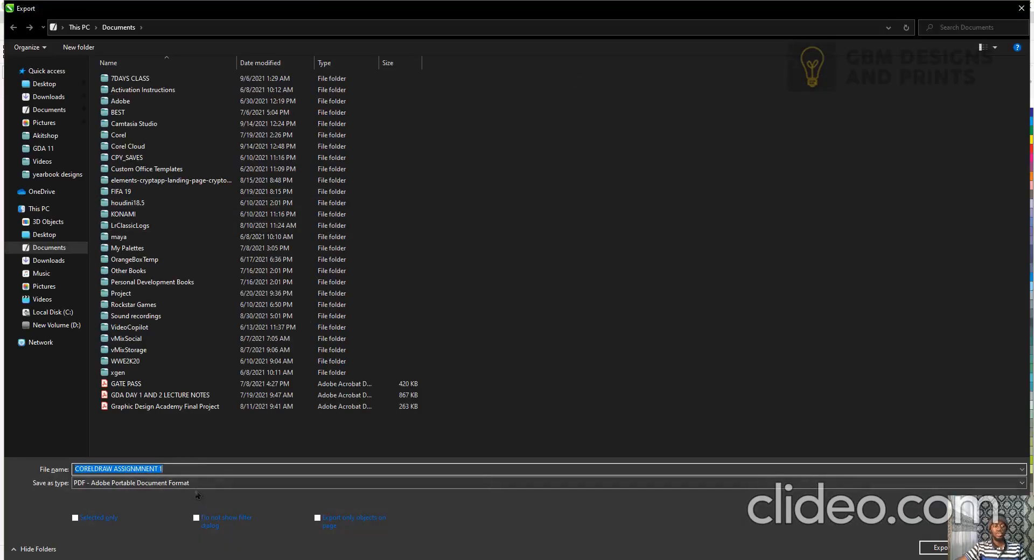
pyautogui.click(198, 483)
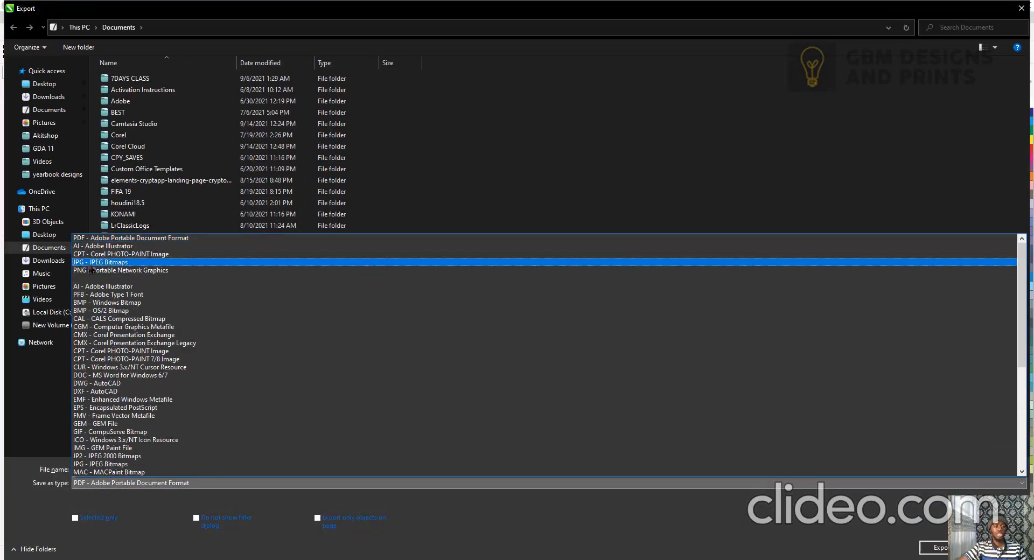
pyautogui.click(92, 264)
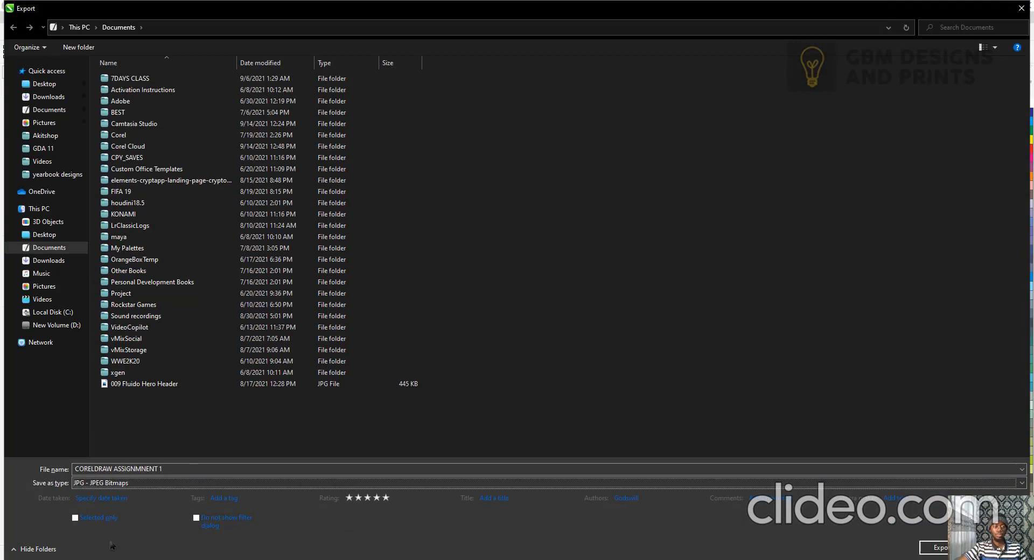
pyautogui.click(82, 523)
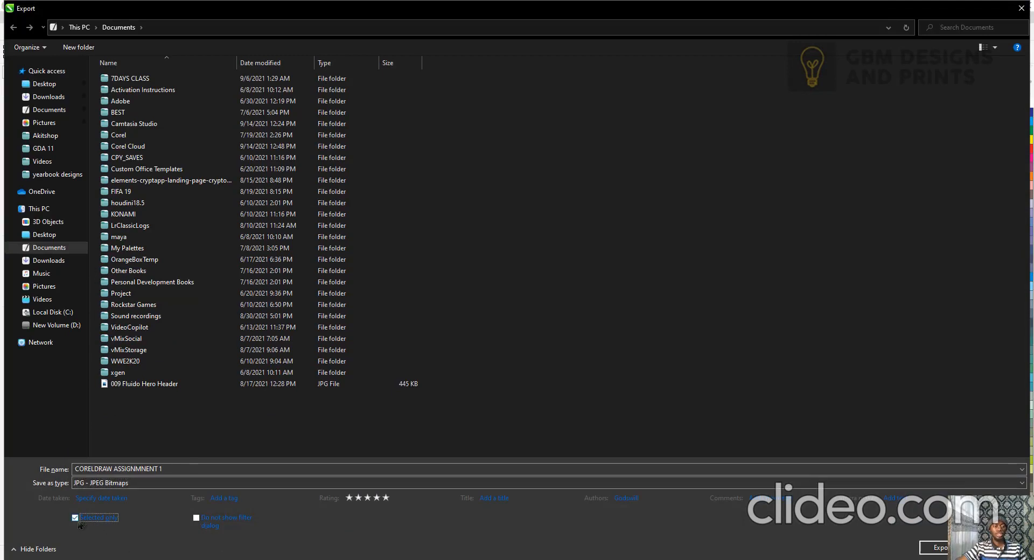
pyautogui.click(42, 161)
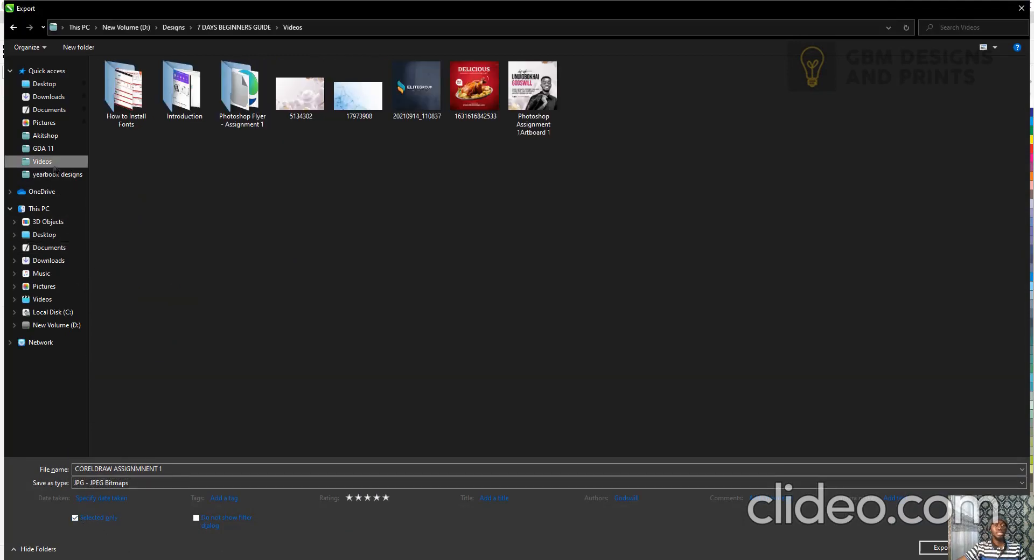
pyautogui.click(952, 548)
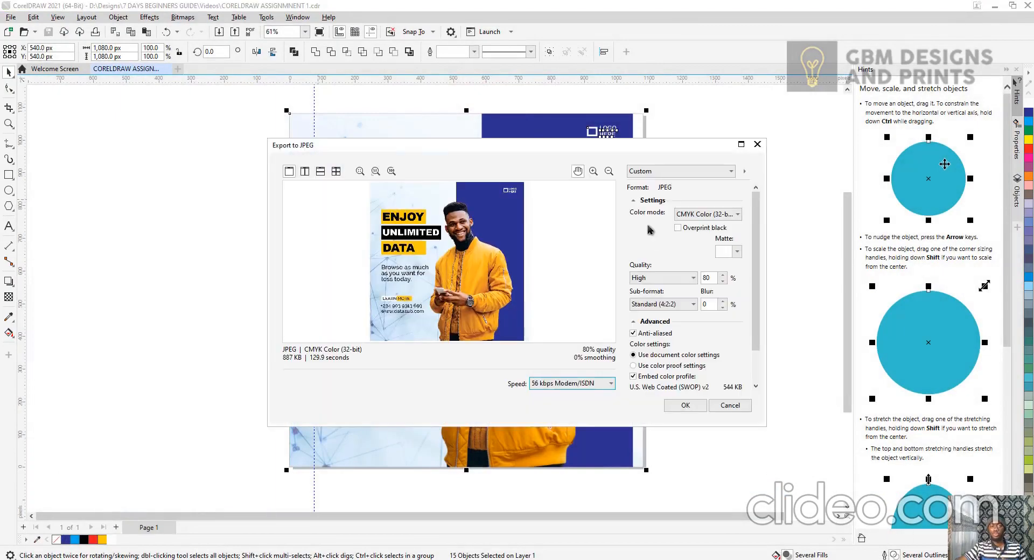
# Set the JPEG colour mode to RGB Color (24-bit) and confirm the export.
pyautogui.click(704, 213)
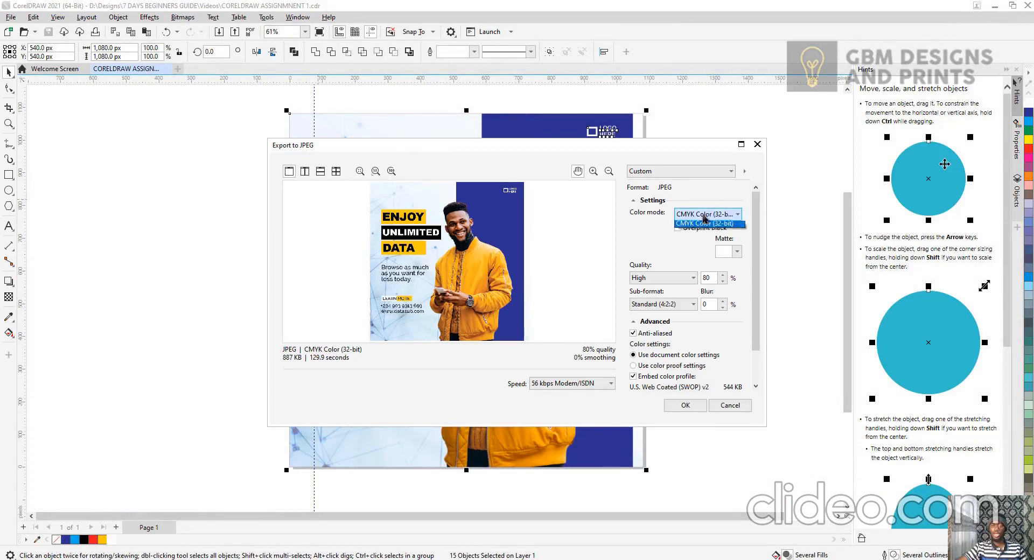
pyautogui.click(698, 233)
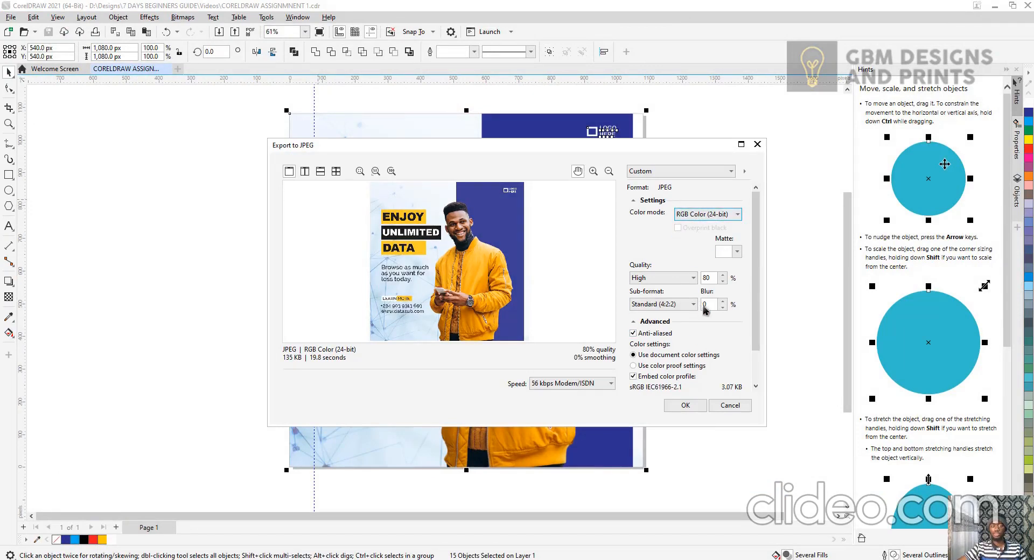
pyautogui.click(694, 407)
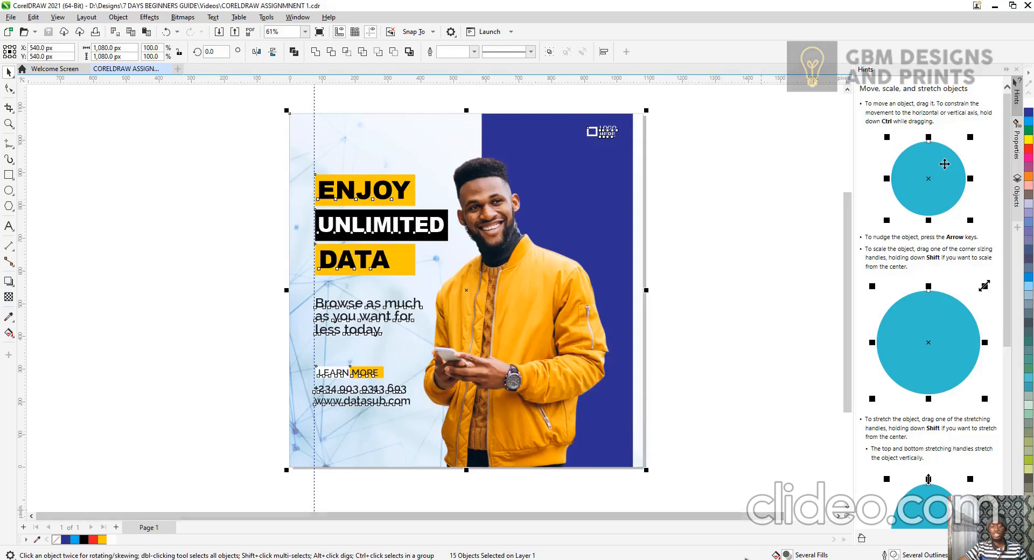
# Deselect everything and view the finished design in full-screen preview.
pyautogui.click(699, 351)
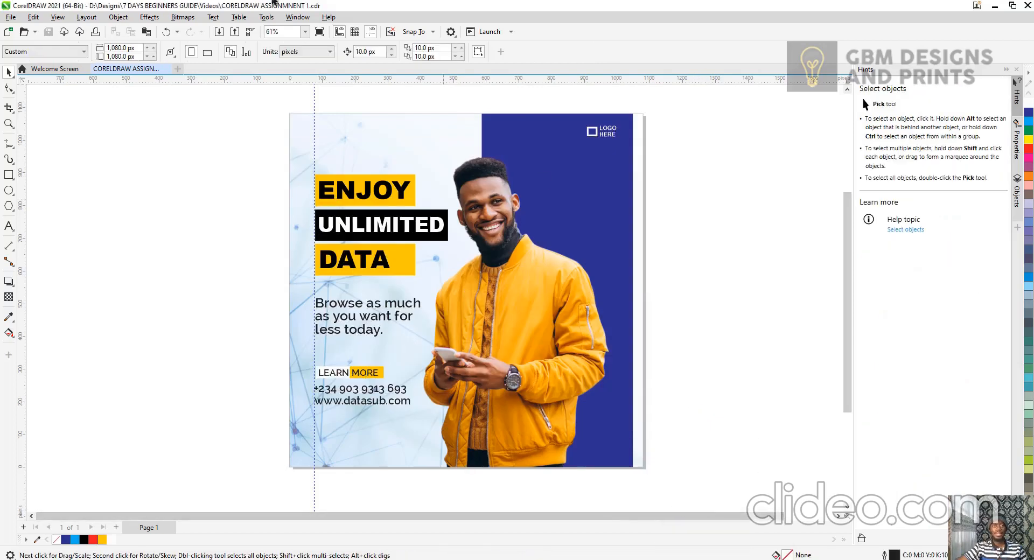
pyautogui.click(318, 32)
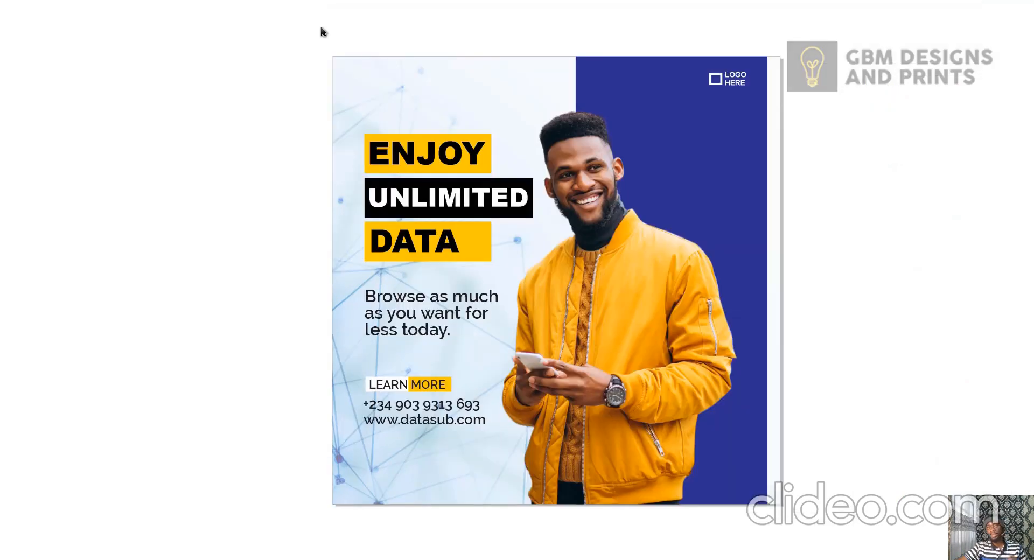